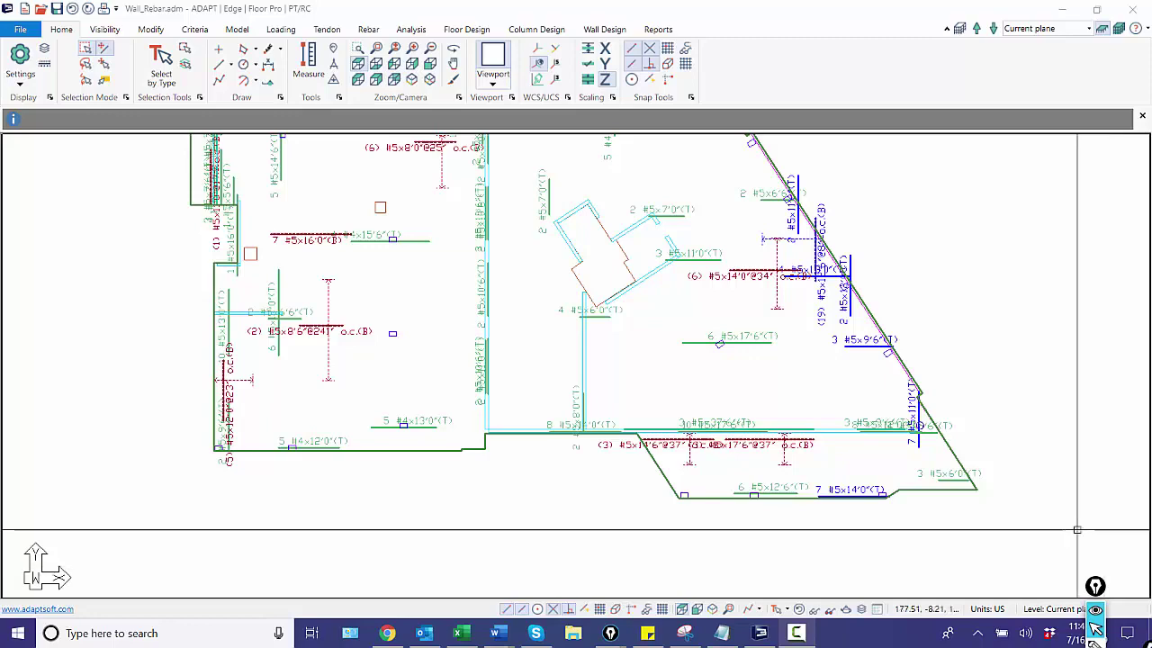
Zoom to the wall and select the overlapping 10 #5x17'6"(T) and 3 #5x37'6"(T) top bars
scroll(868, 468, "up", 1)
scroll(648, 378, "up", 1)
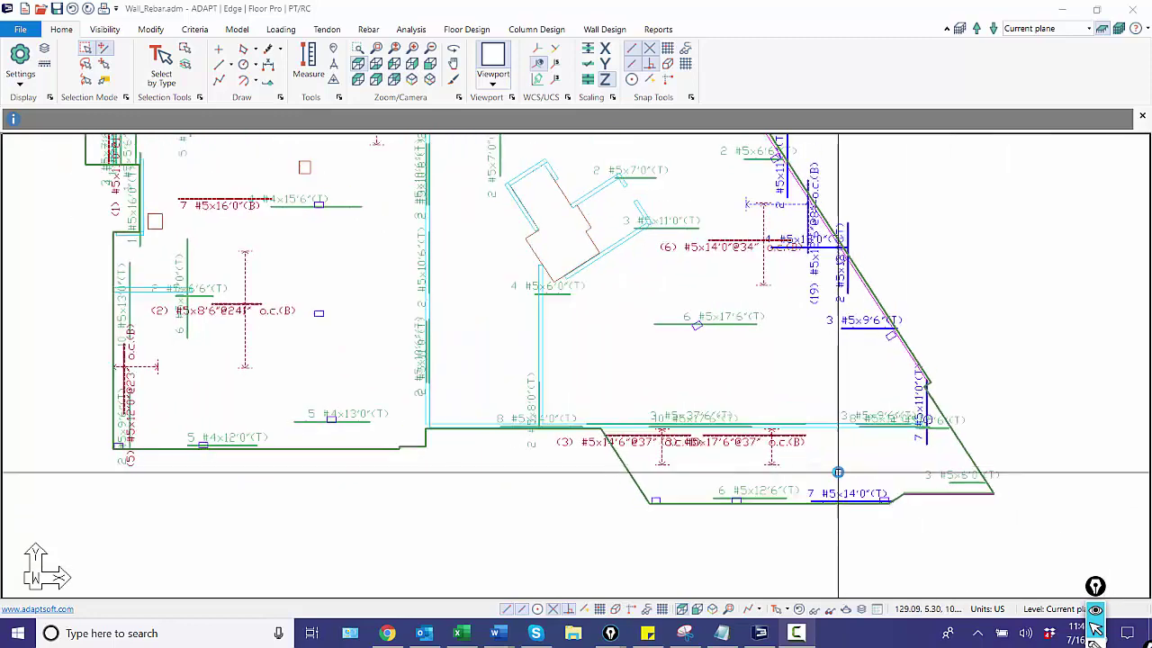
scroll(701, 440, "up", 2)
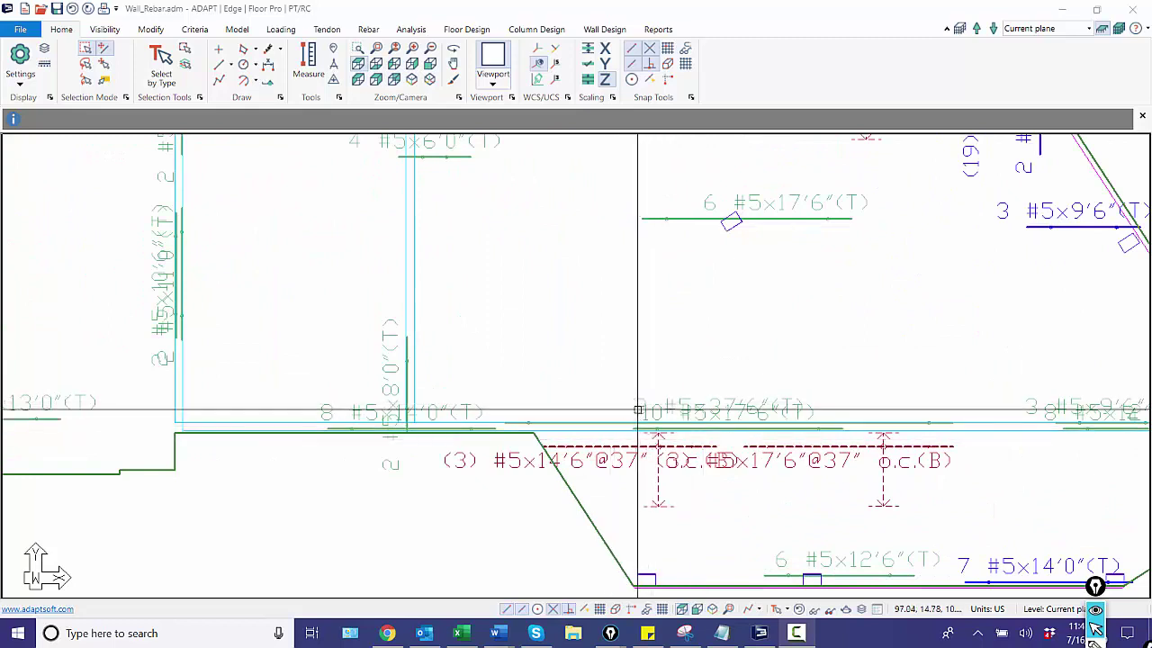
left_click(698, 414)
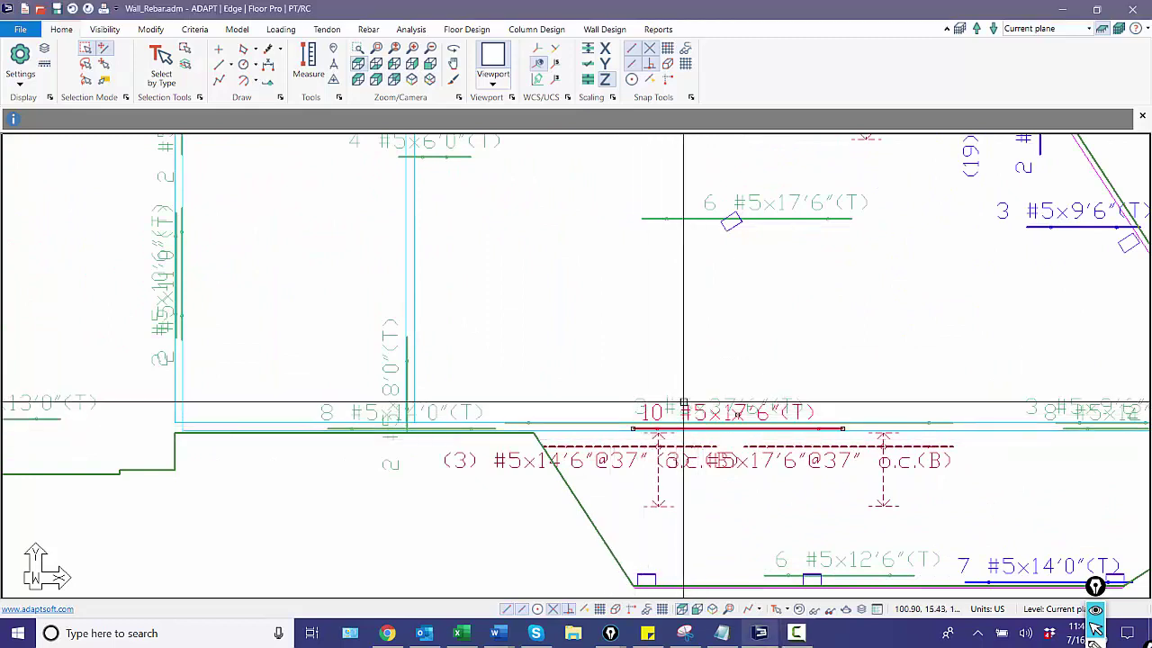
left_click(693, 410)
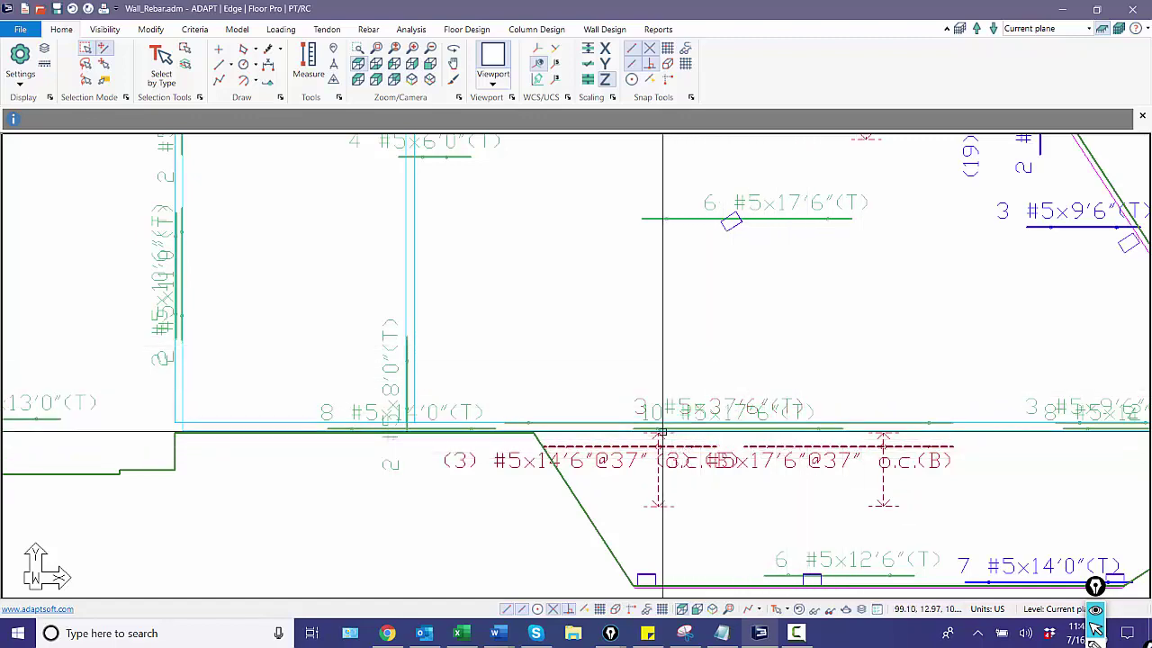
scroll(657, 455, "down", 2)
scroll(647, 459, "down", 2)
scroll(621, 477, "down", 2)
scroll(605, 492, "up", 1)
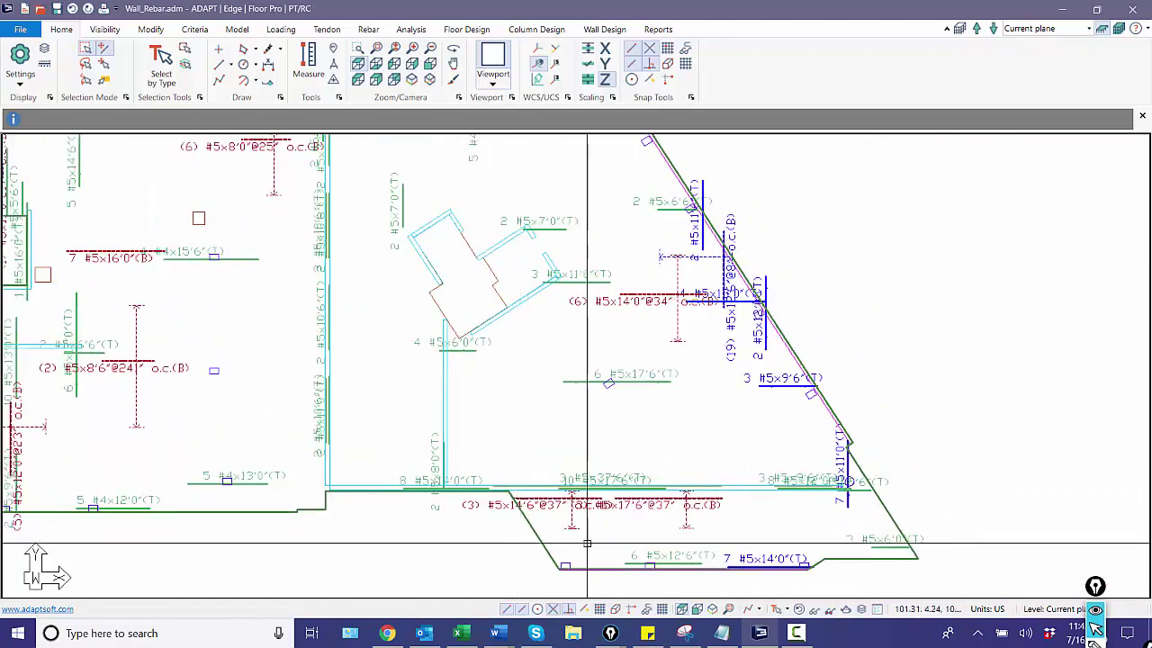
scroll(602, 493, "up", 1)
scroll(602, 494, "up", 1)
scroll(599, 495, "up", 1)
scroll(598, 493, "up", 1)
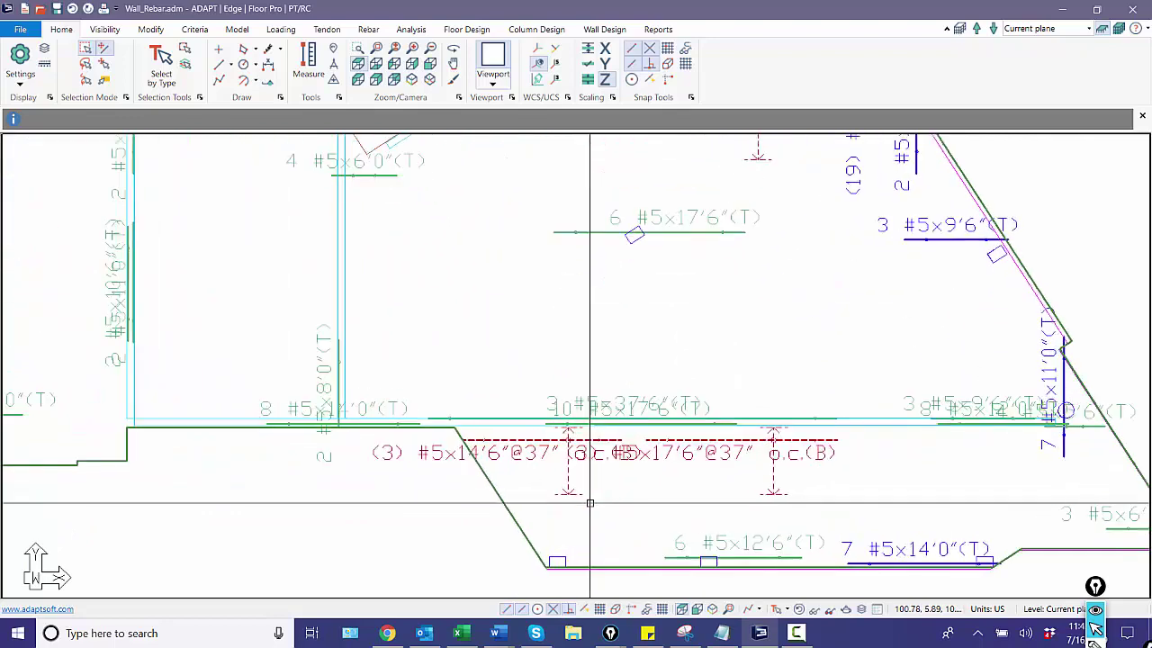
scroll(631, 465, "up", 1)
scroll(631, 465, "down", 2)
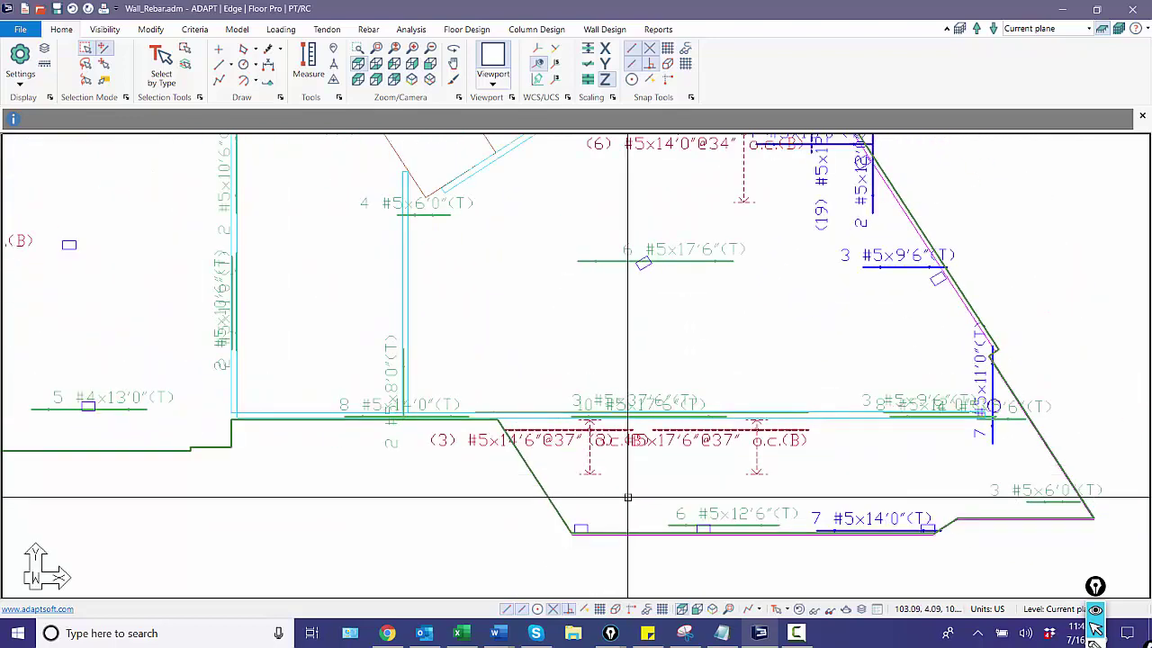
middle_click_drag(624, 488, 632, 471)
scroll(638, 455, "up", 2)
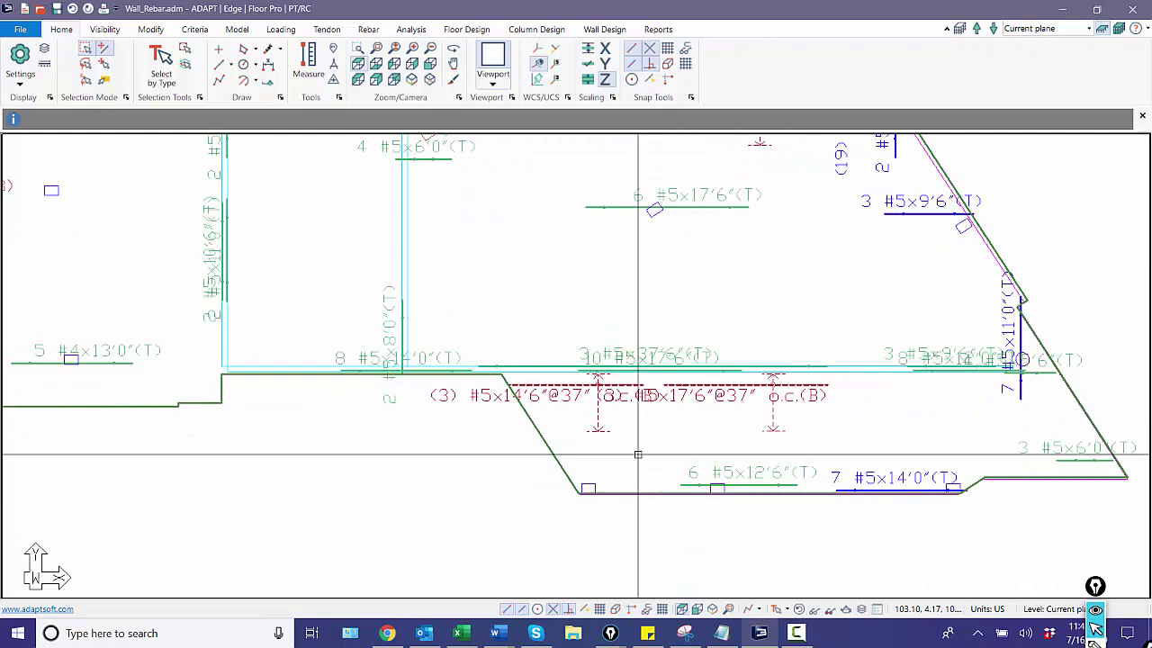
scroll(859, 432, "up", 1)
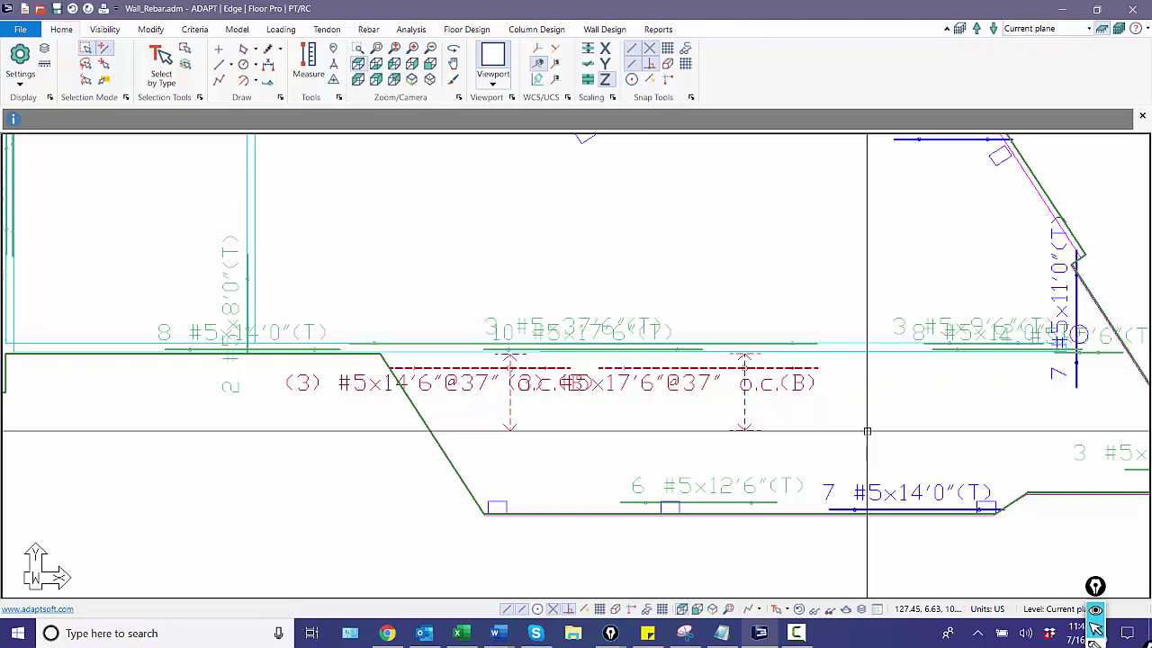
Display design sections across the whole plan with splitter lines turned off, and review them
left_click(460, 30)
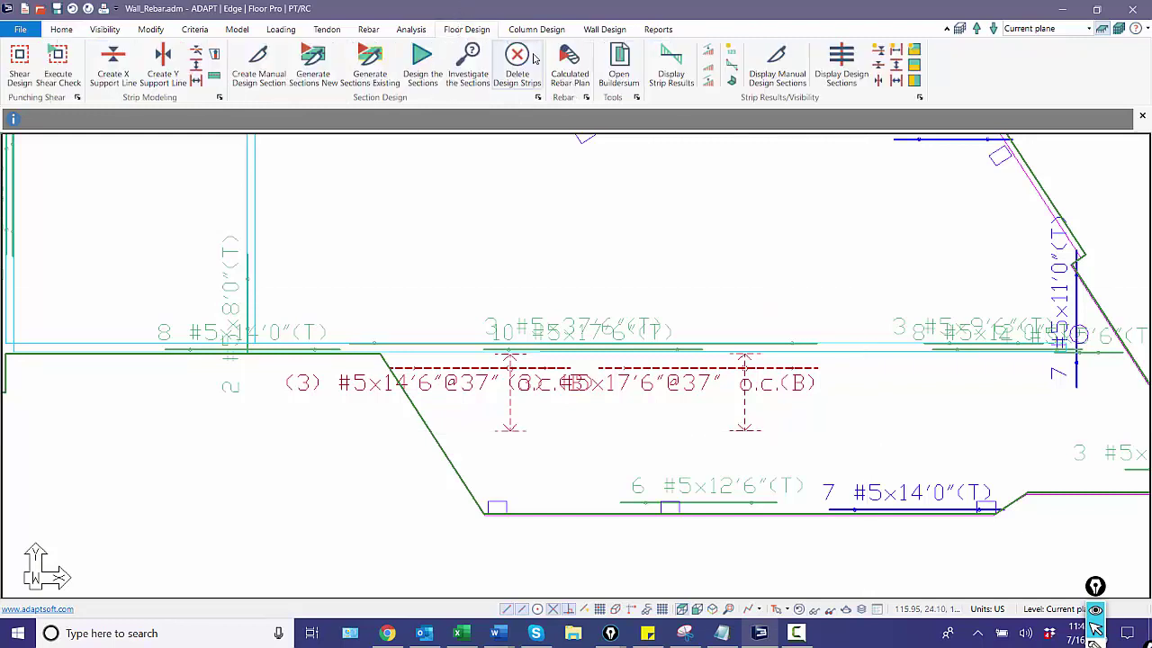
left_click(879, 65)
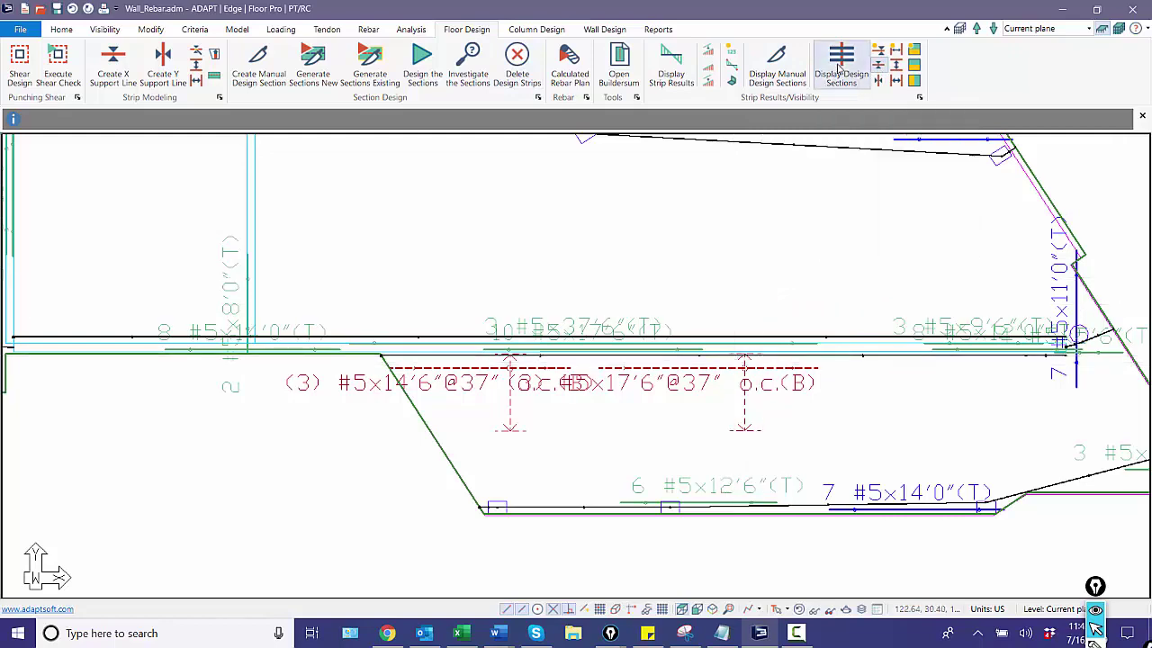
left_click(841, 67)
scroll(594, 407, "up", 2)
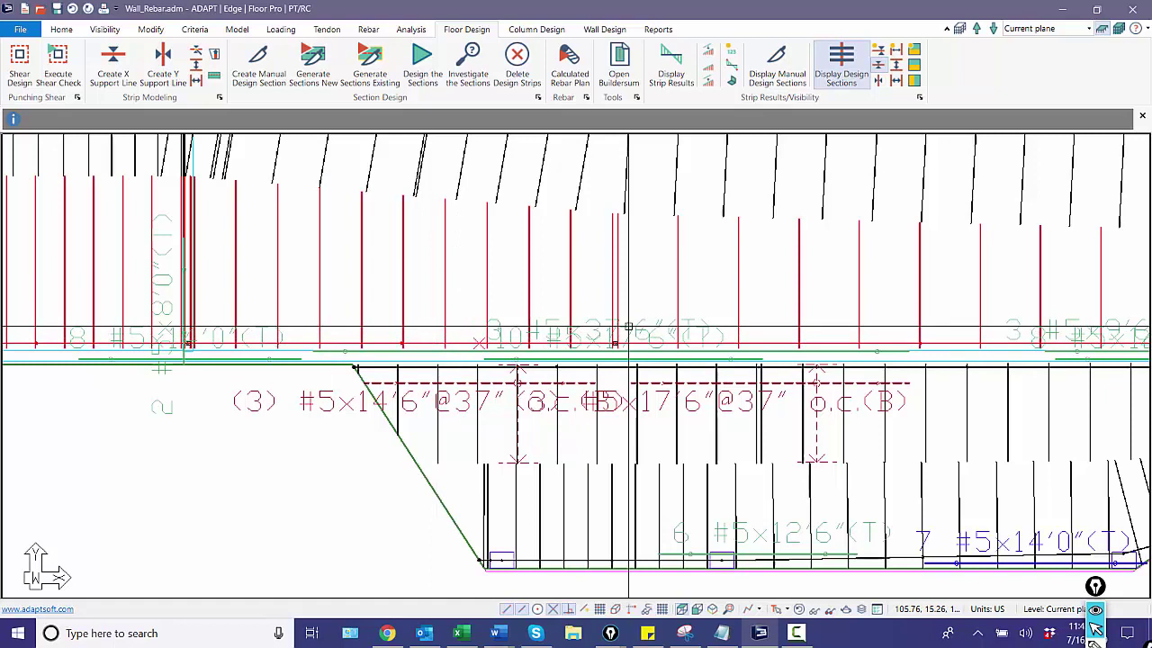
left_click(898, 69)
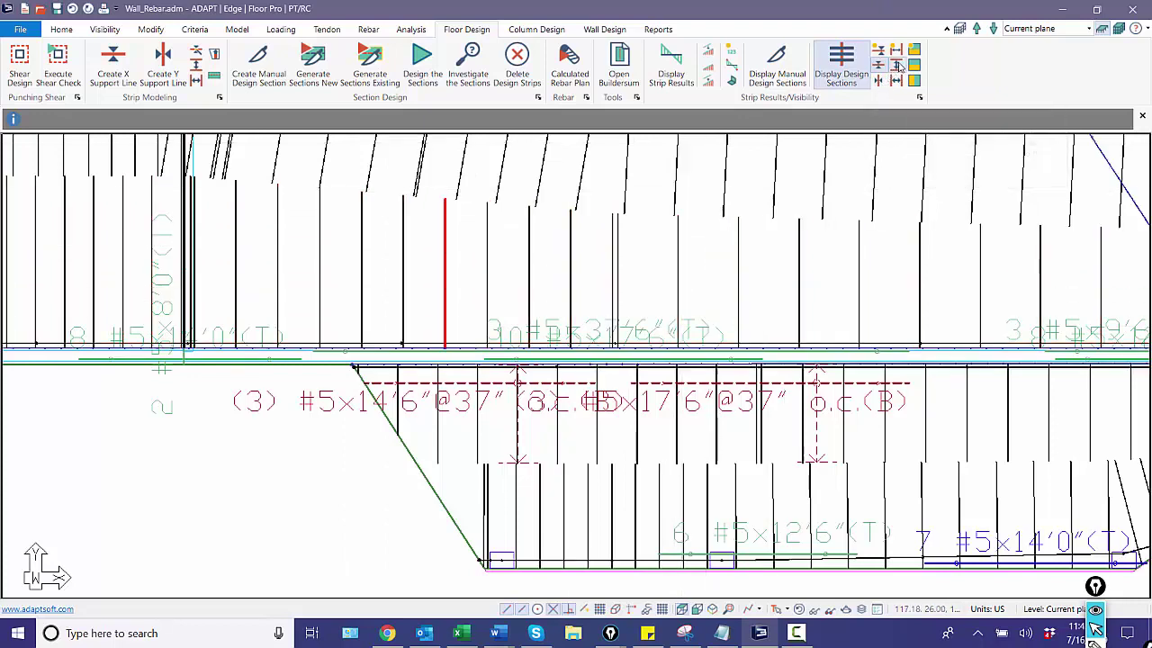
middle_click_drag(368, 359, 348, 367)
scroll(348, 367, "up", 3)
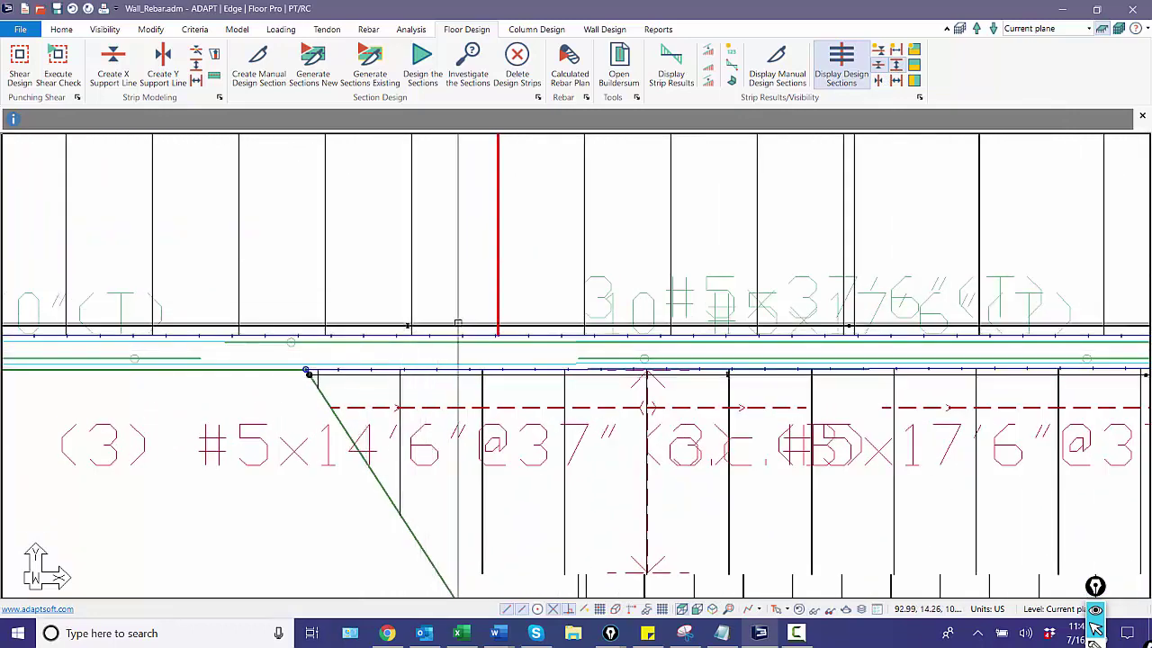
scroll(423, 358, "down", 2)
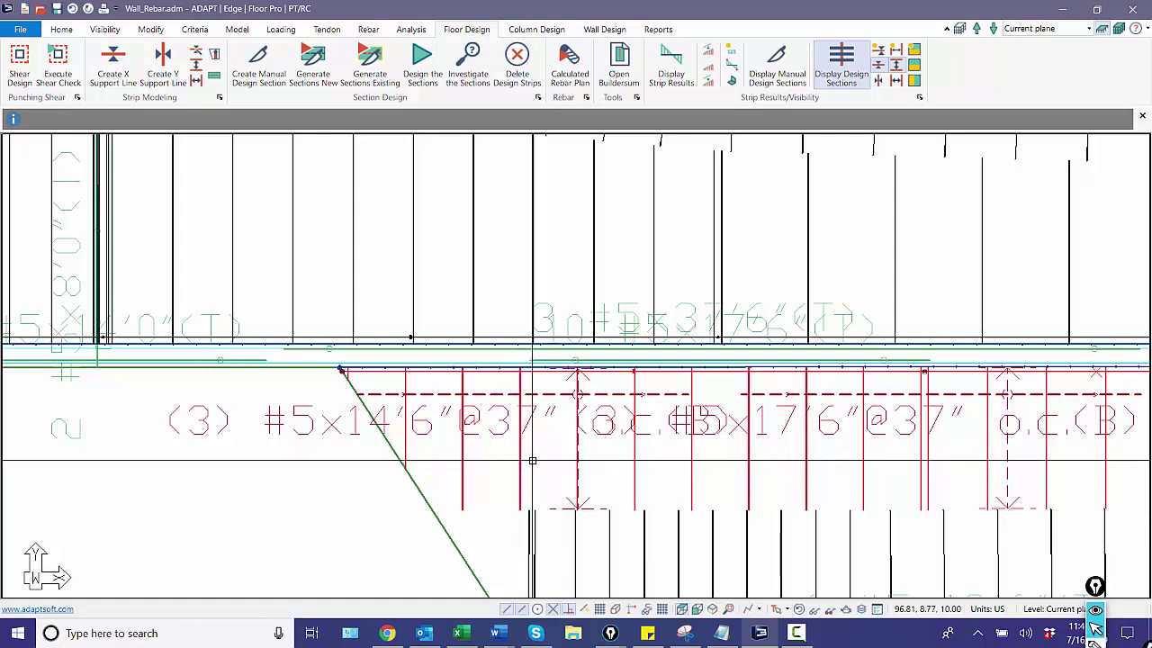
scroll(533, 461, "down", 2)
scroll(585, 414, "down", 2)
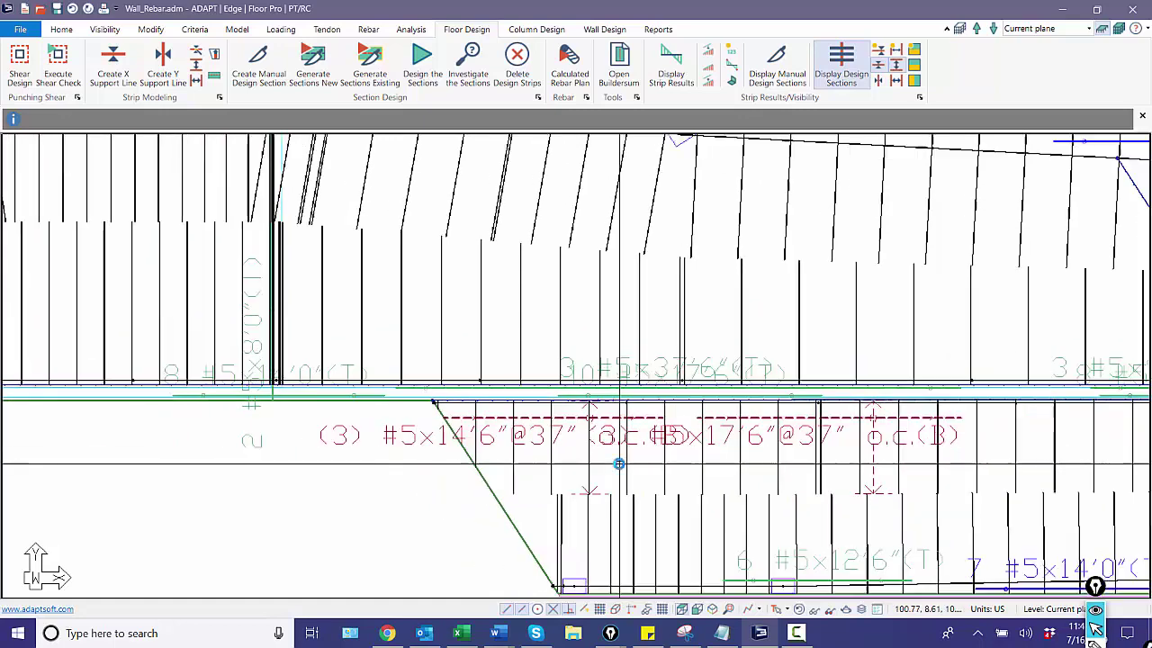
scroll(627, 371, "down", 2)
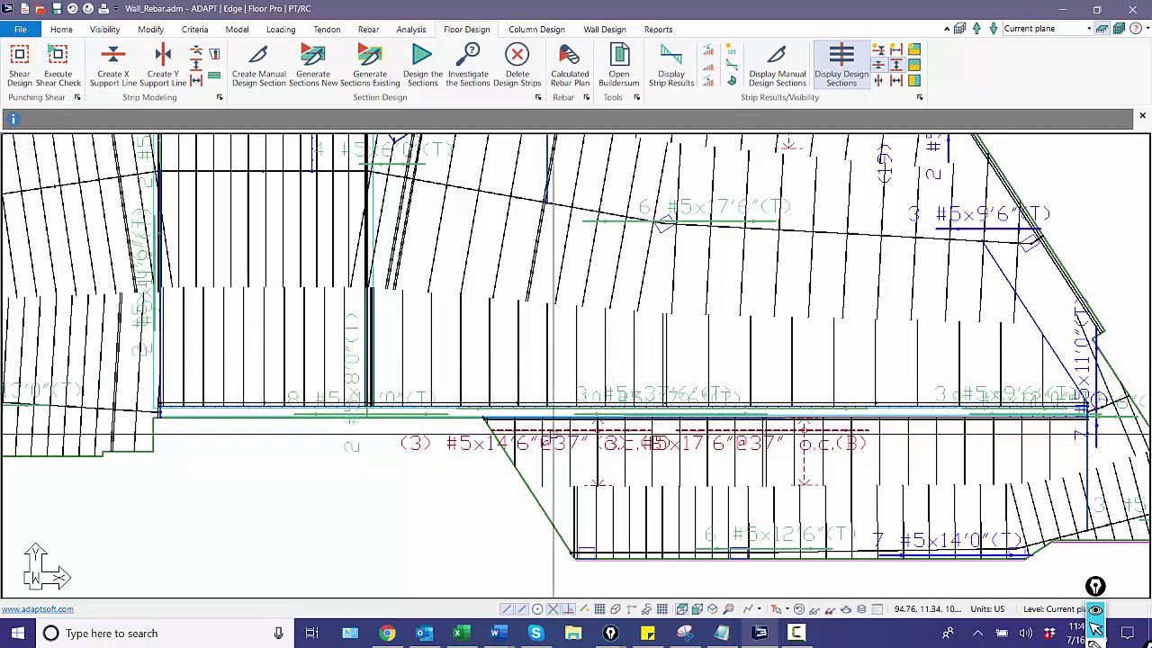
scroll(677, 477, "down", 2)
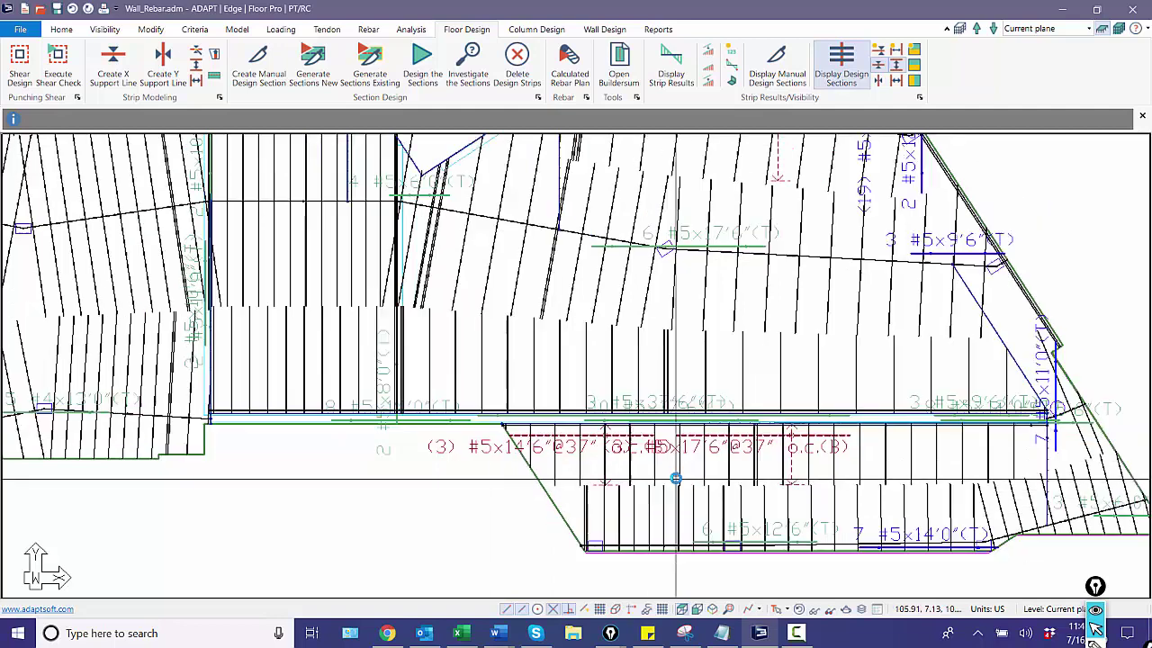
Turn off the design-section display on the plan
left_click(799, 611)
scroll(689, 432, "down", 3)
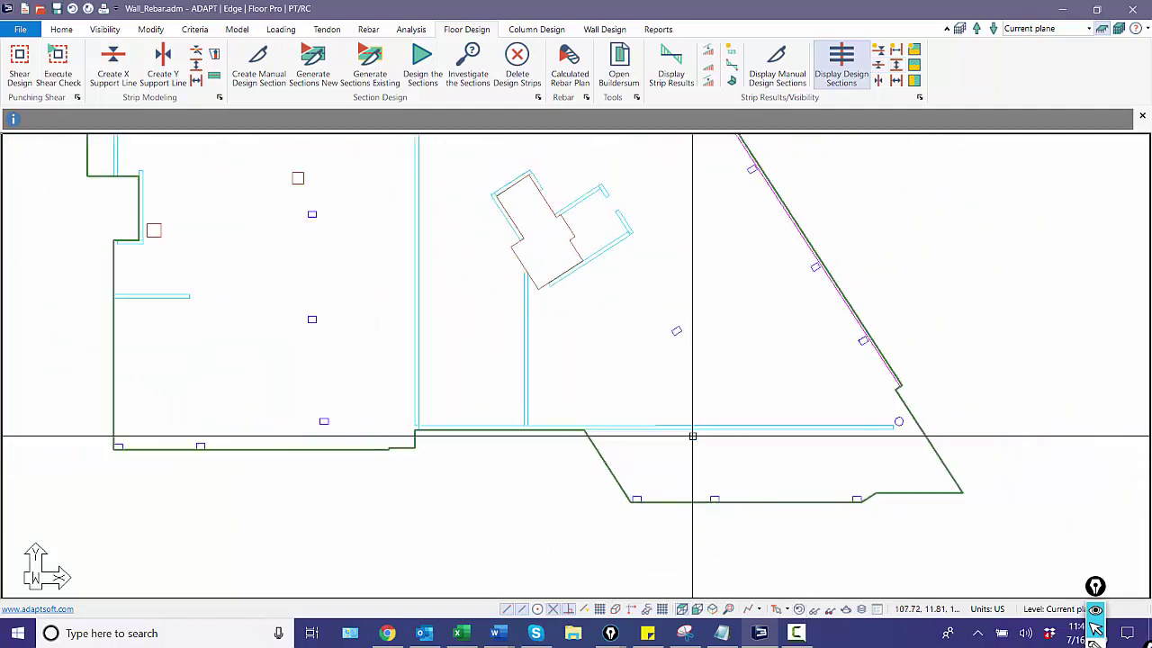
scroll(684, 452, "down", 2)
scroll(684, 451, "up", 1)
scroll(680, 444, "up", 2)
scroll(677, 438, "up", 1)
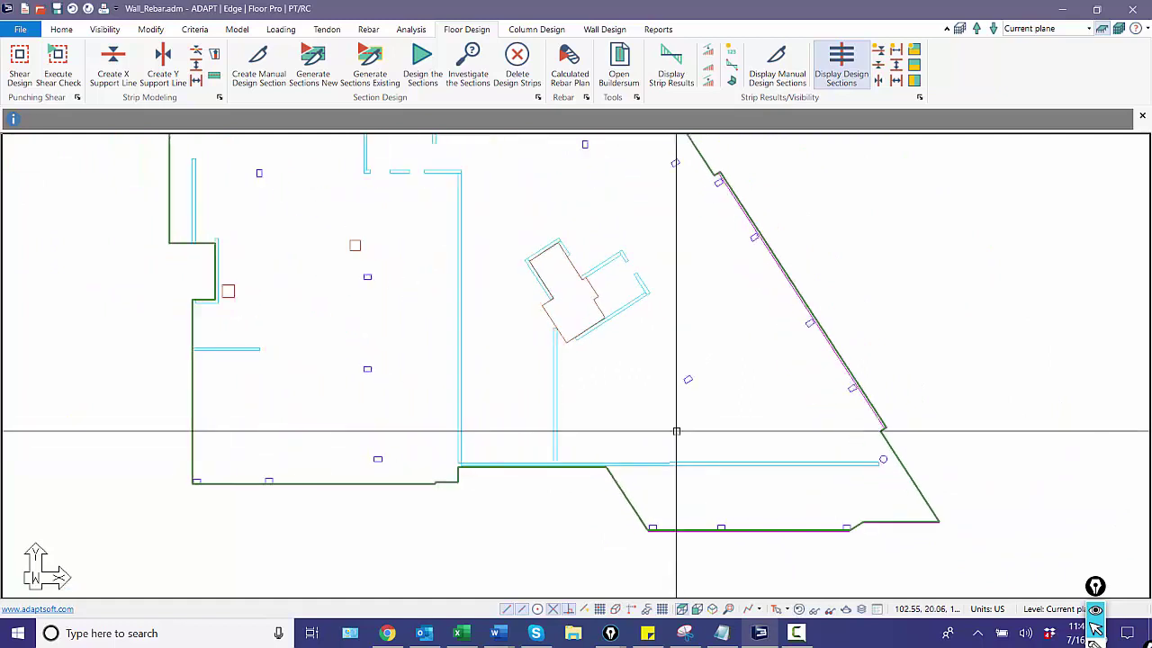
scroll(676, 441, "up", 1)
scroll(676, 468, "up", 1)
scroll(676, 490, "up", 1)
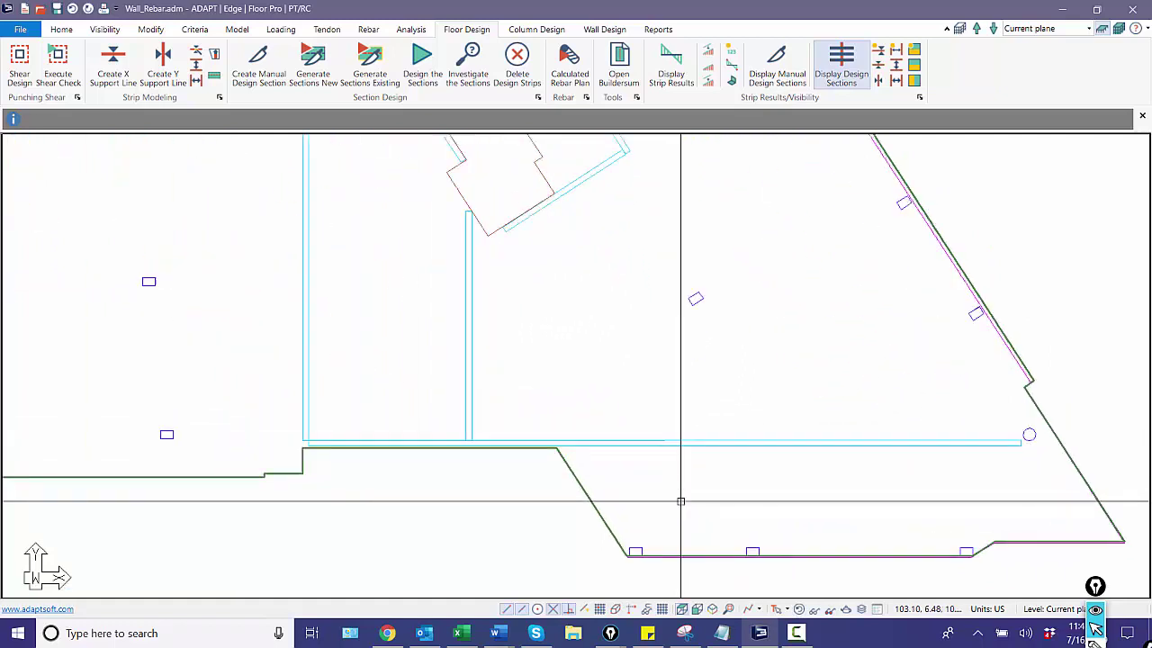
scroll(674, 487, "up", 2)
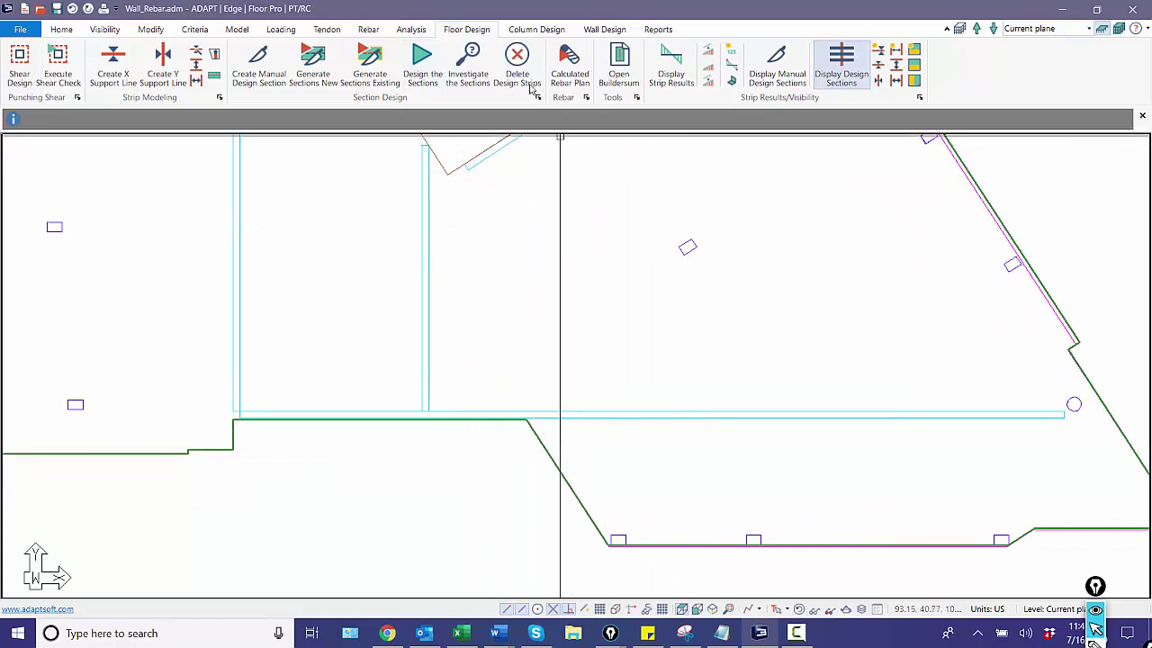
Hide the calculated rebar directions in the Rebar Display Manager and centre the whole slab
left_click(367, 30)
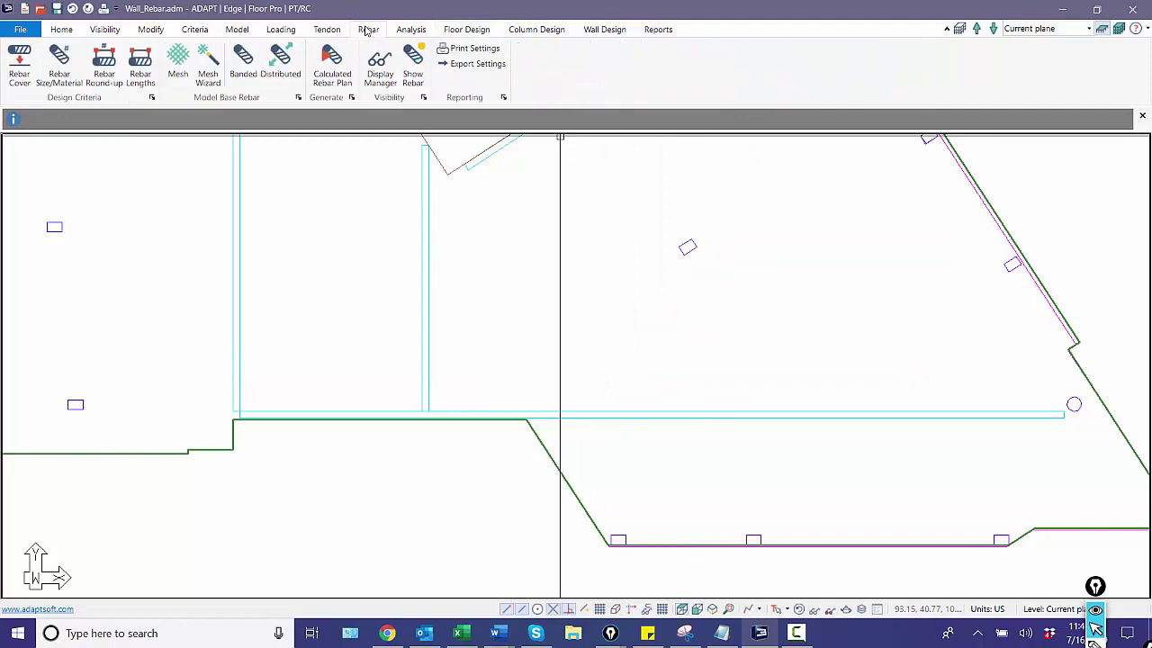
left_click(378, 61)
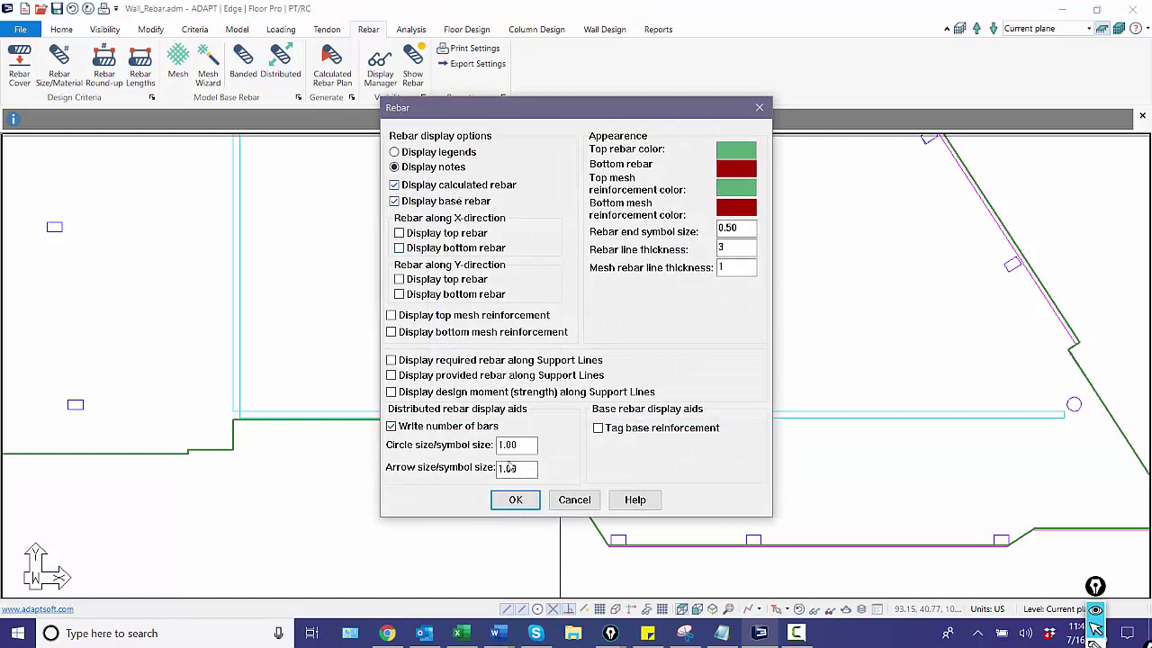
left_click(515, 500)
scroll(621, 423, "down", 3)
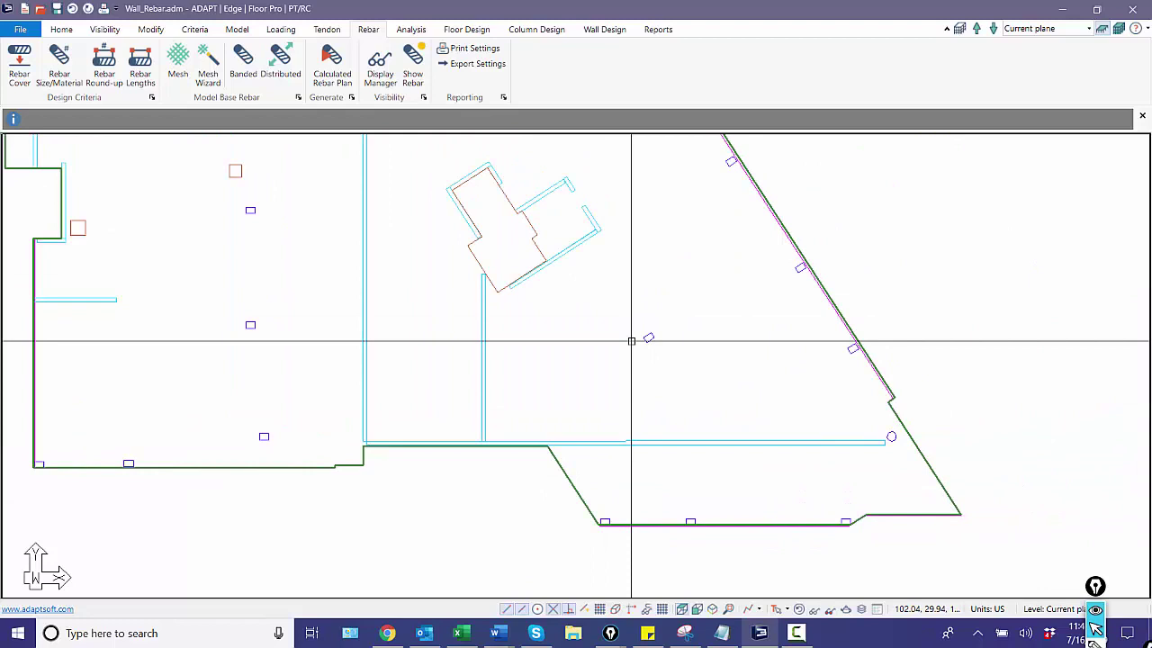
scroll(593, 430, "down", 2)
middle_click_drag(593, 431, 673, 442)
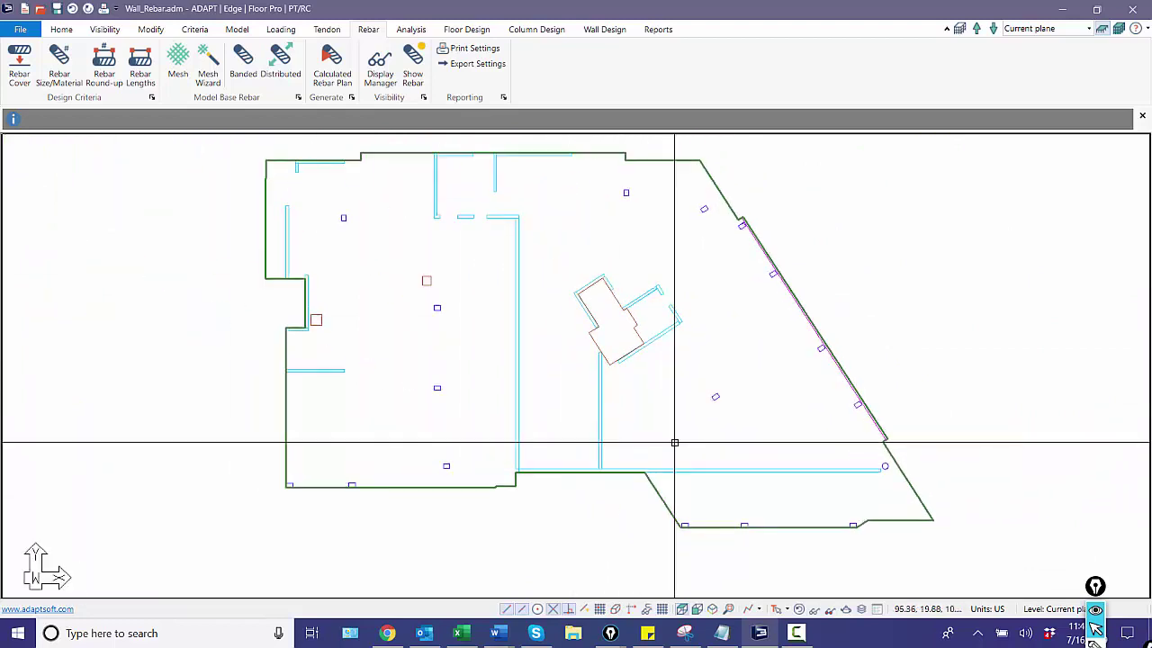
scroll(681, 453, "up", 1)
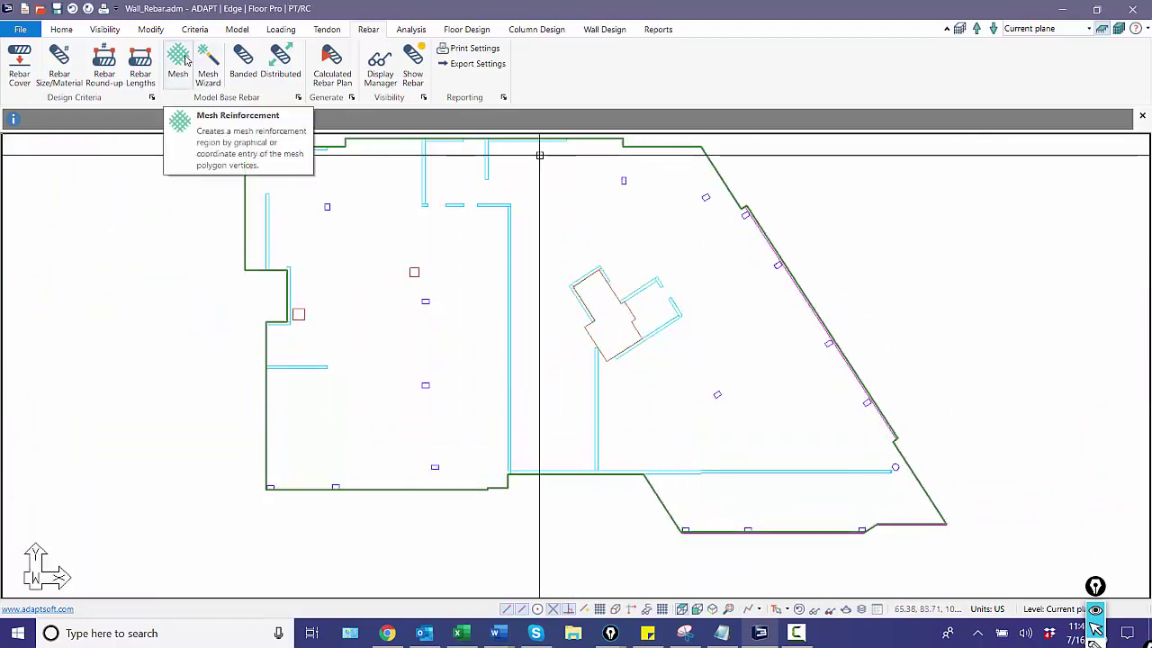
Show mesh reinforcement via View Settings and inspect the top #5 mesh at 24 in
left_click(113, 33)
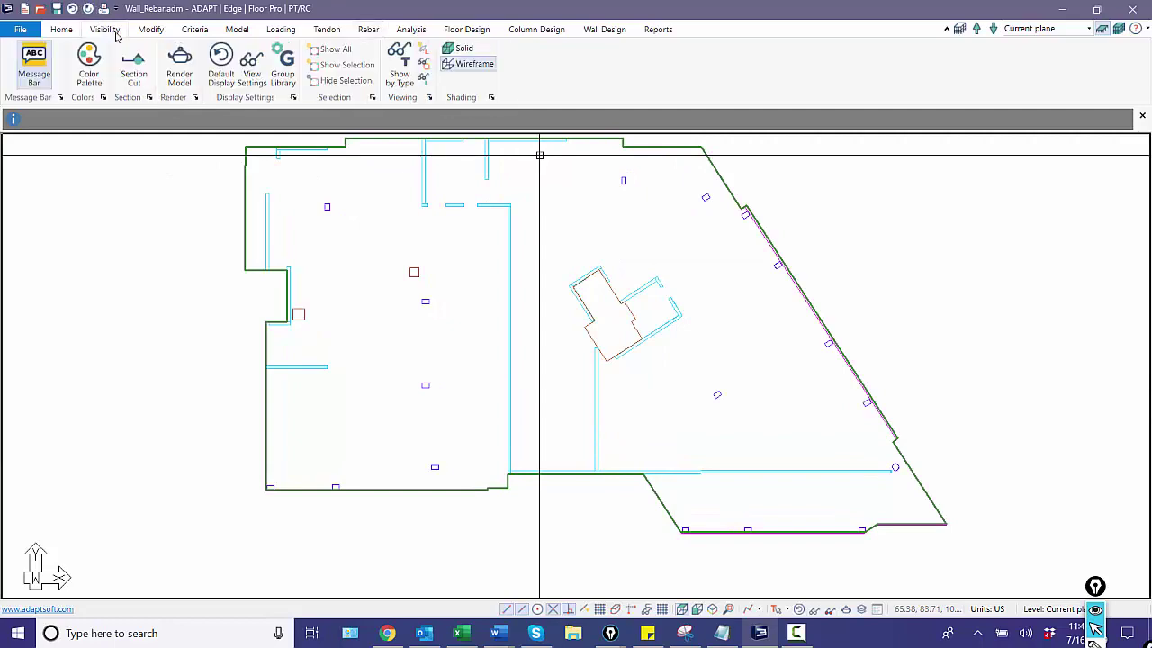
left_click(252, 63)
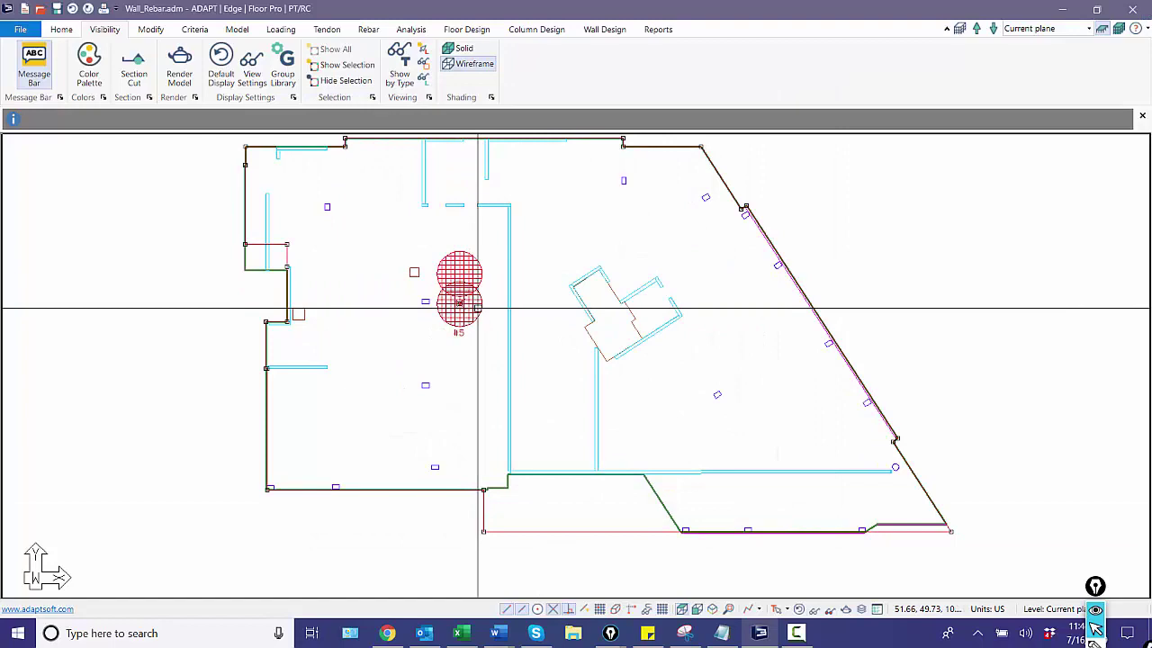
left_click(474, 272)
double_click(474, 272)
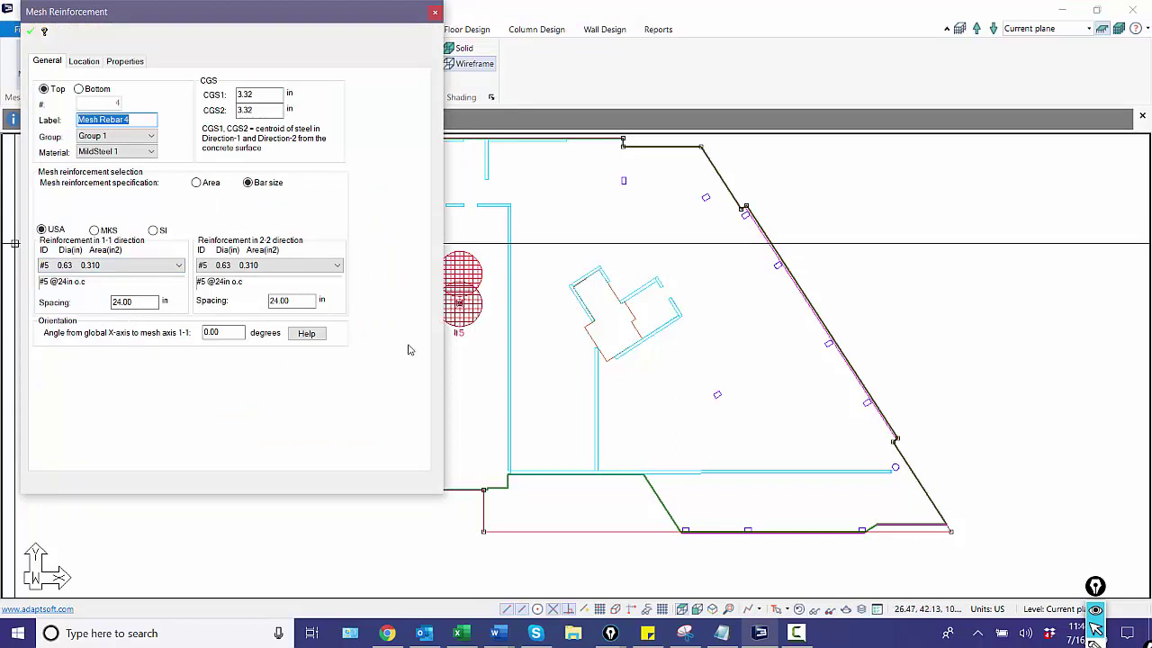
key("Escape")
scroll(521, 368, "down", 1)
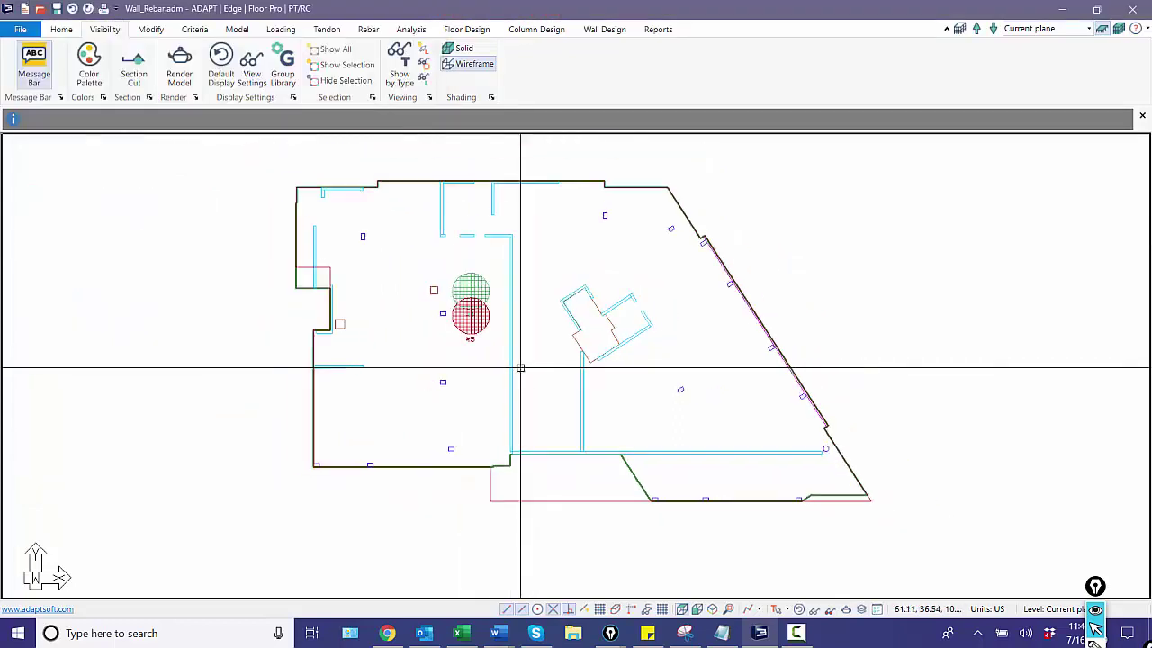
Display tendons and inspect tendons 192 and 270 along the wall edge
left_click(327, 30)
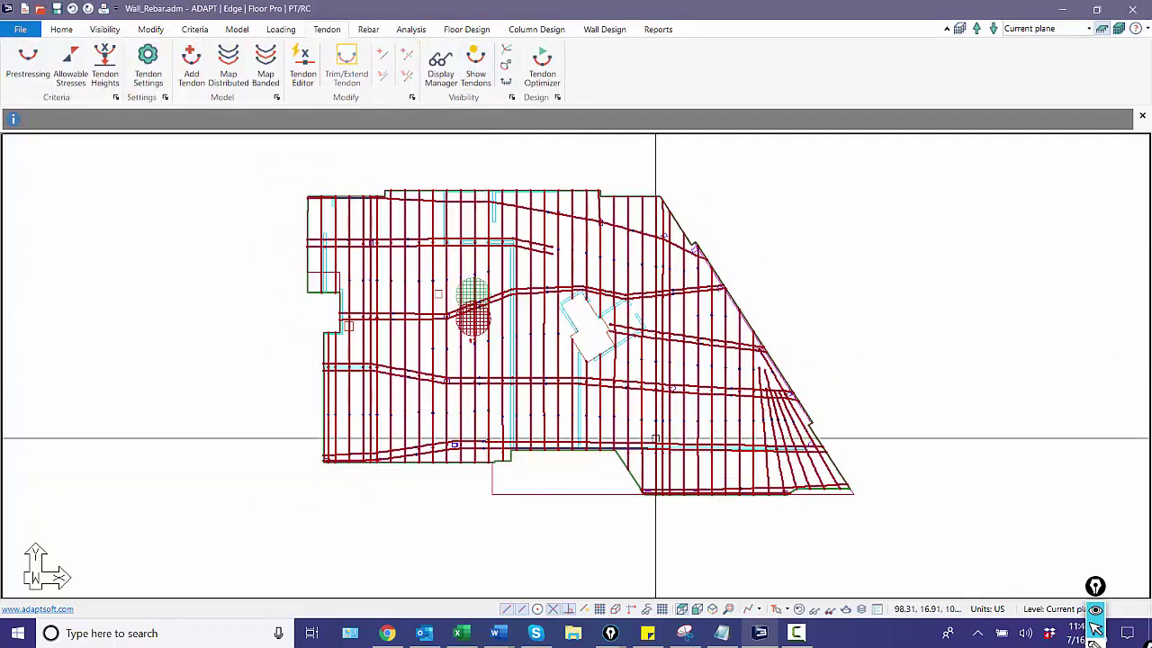
scroll(707, 470, "up", 1)
scroll(708, 470, "up", 2)
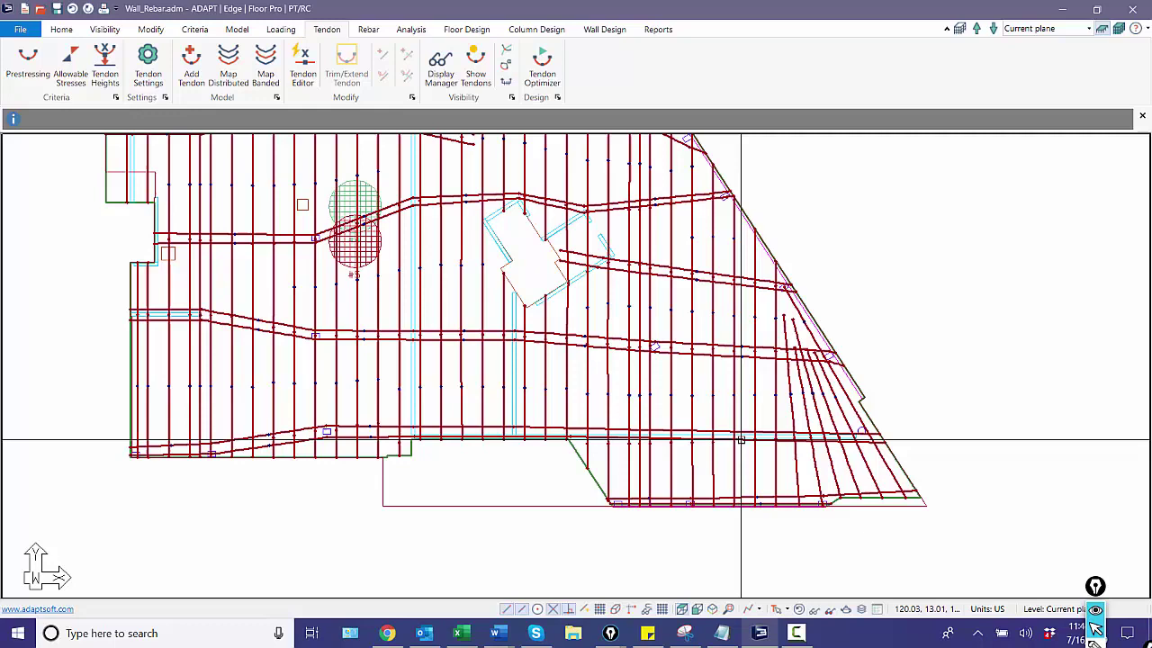
scroll(684, 459, "up", 2)
scroll(681, 422, "up", 1)
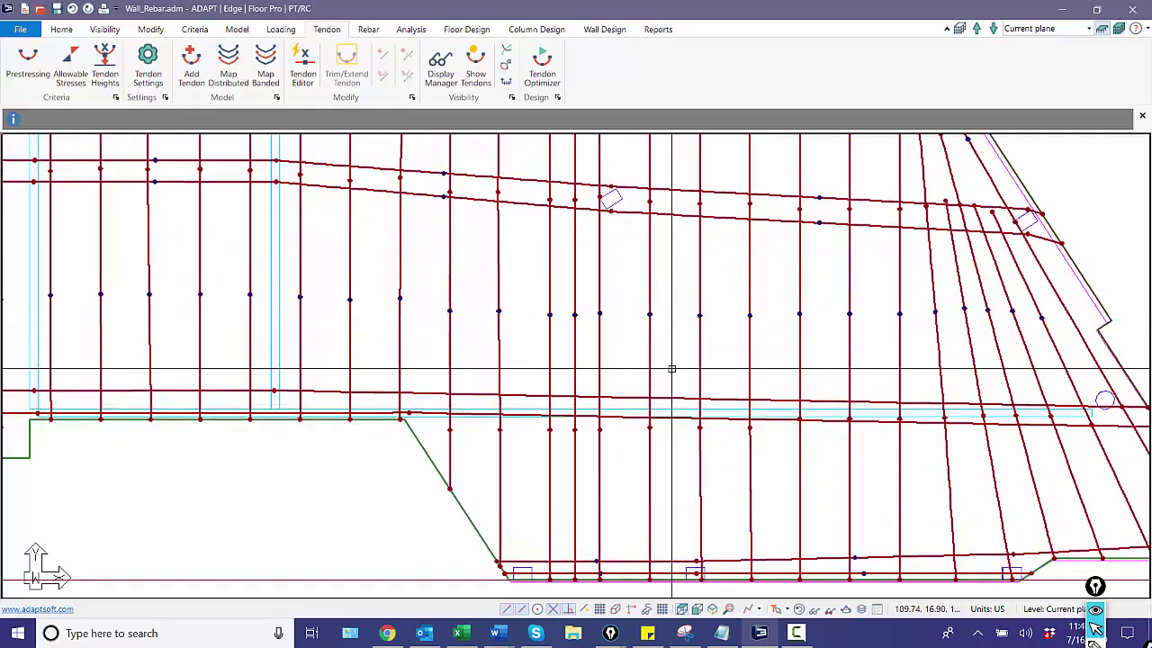
double_click(630, 397)
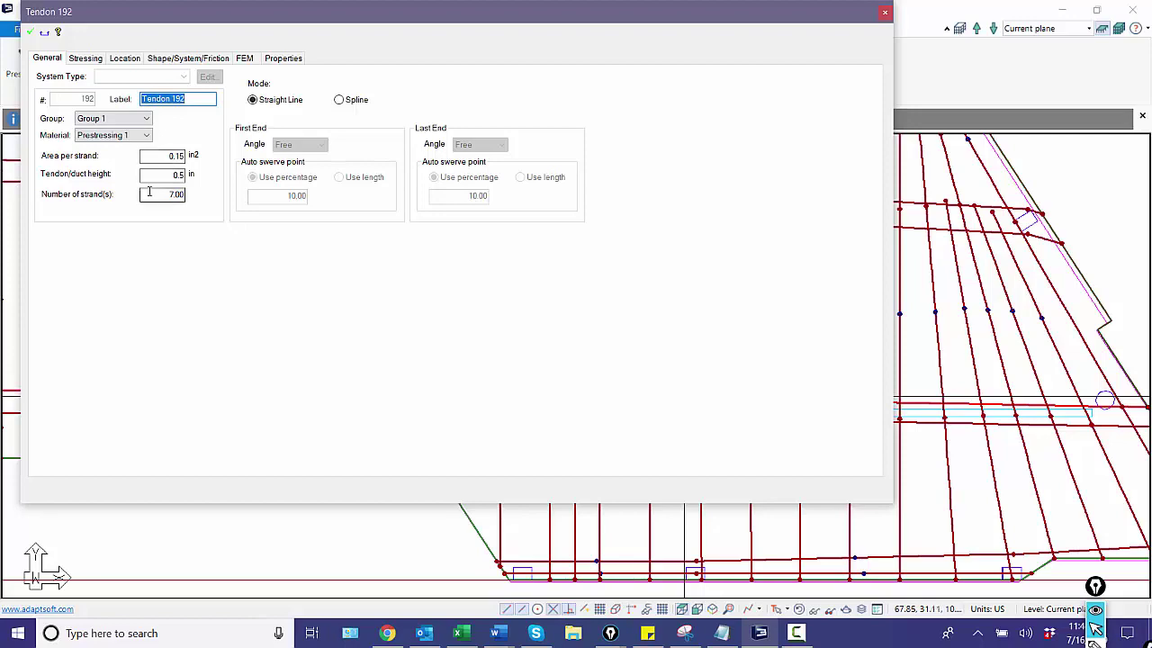
key("Escape")
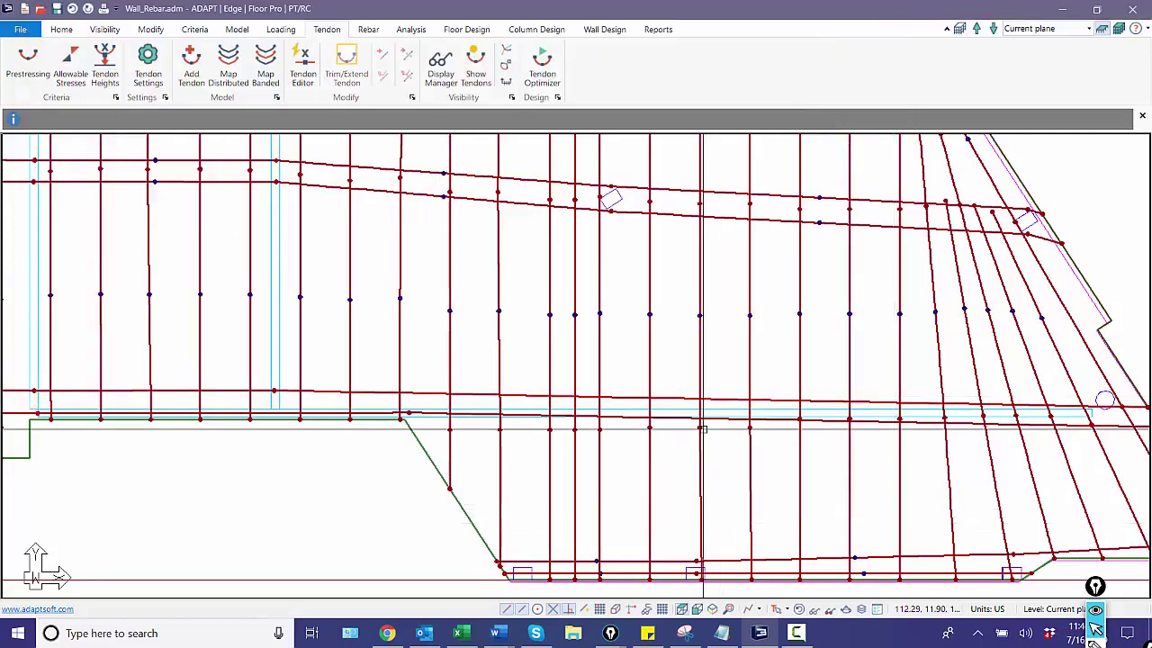
scroll(783, 420, "up", 2)
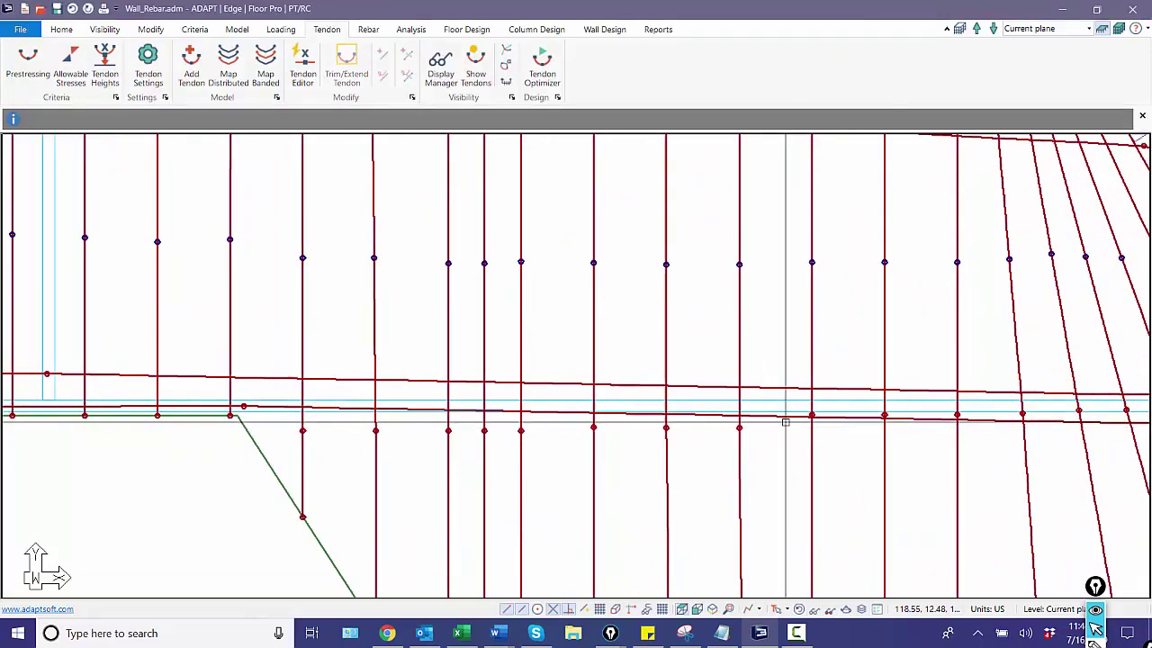
double_click(789, 419)
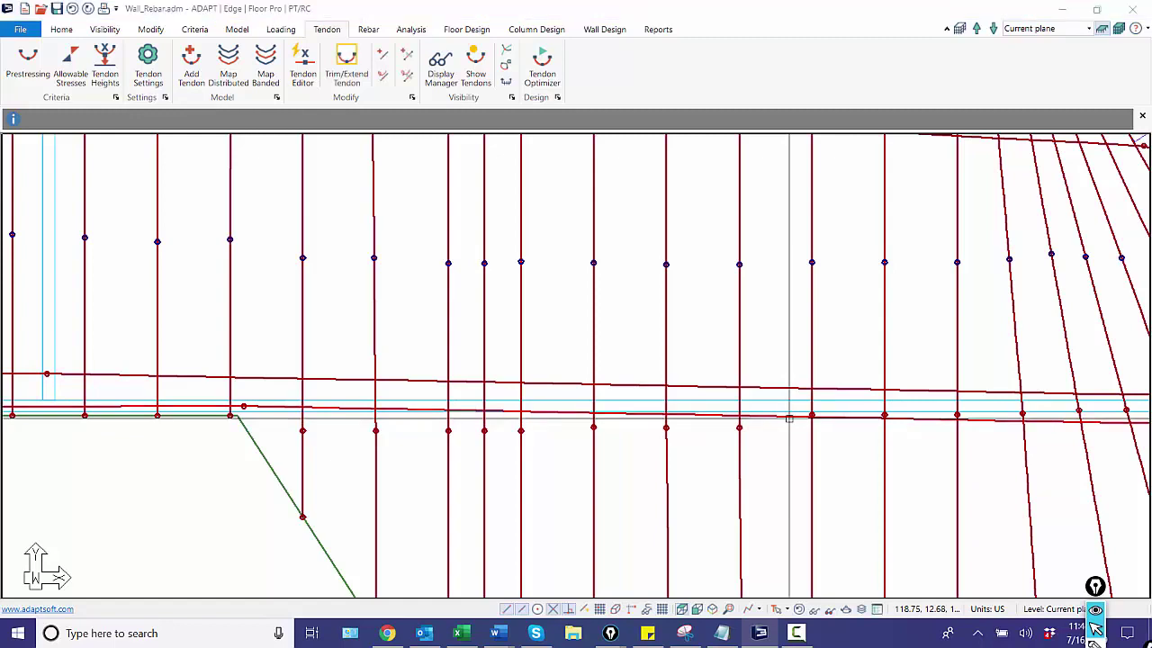
Run the analysis with all 21 load combinations and save the solution
key("Escape")
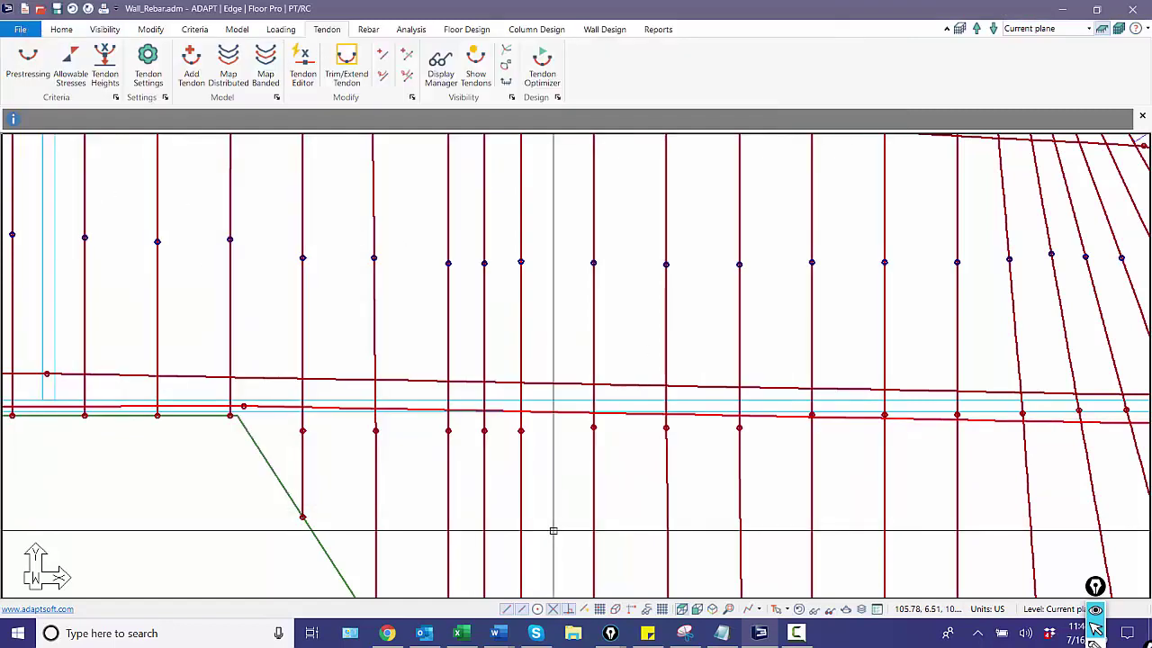
scroll(552, 531, "down", 2)
left_click(411, 29)
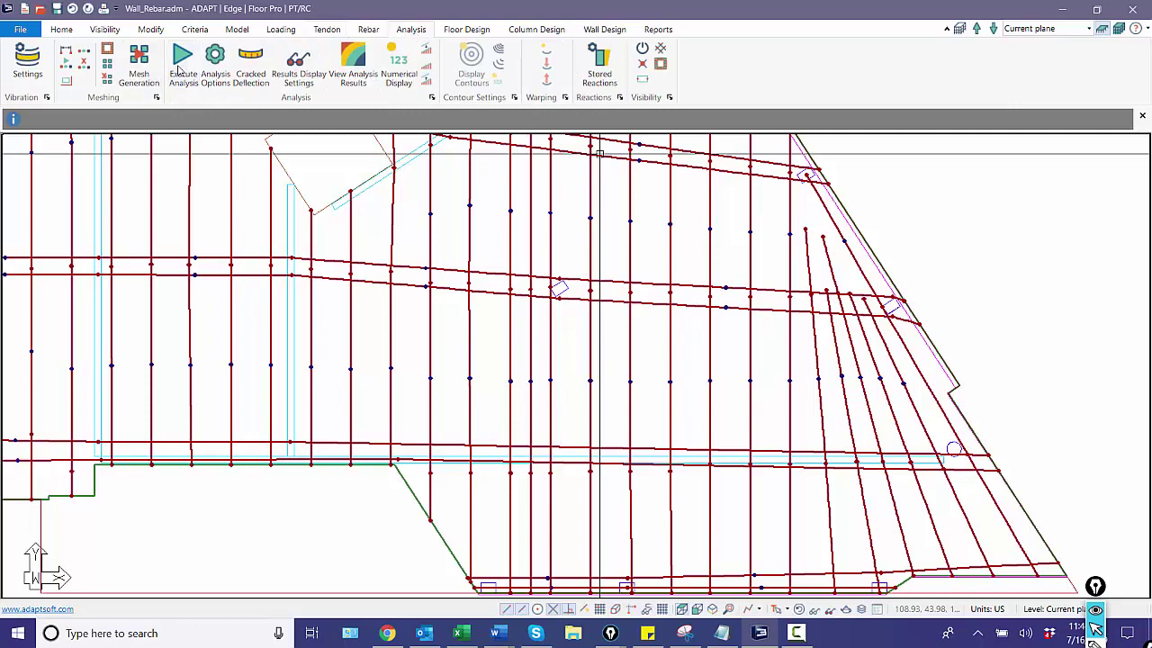
left_click(180, 64)
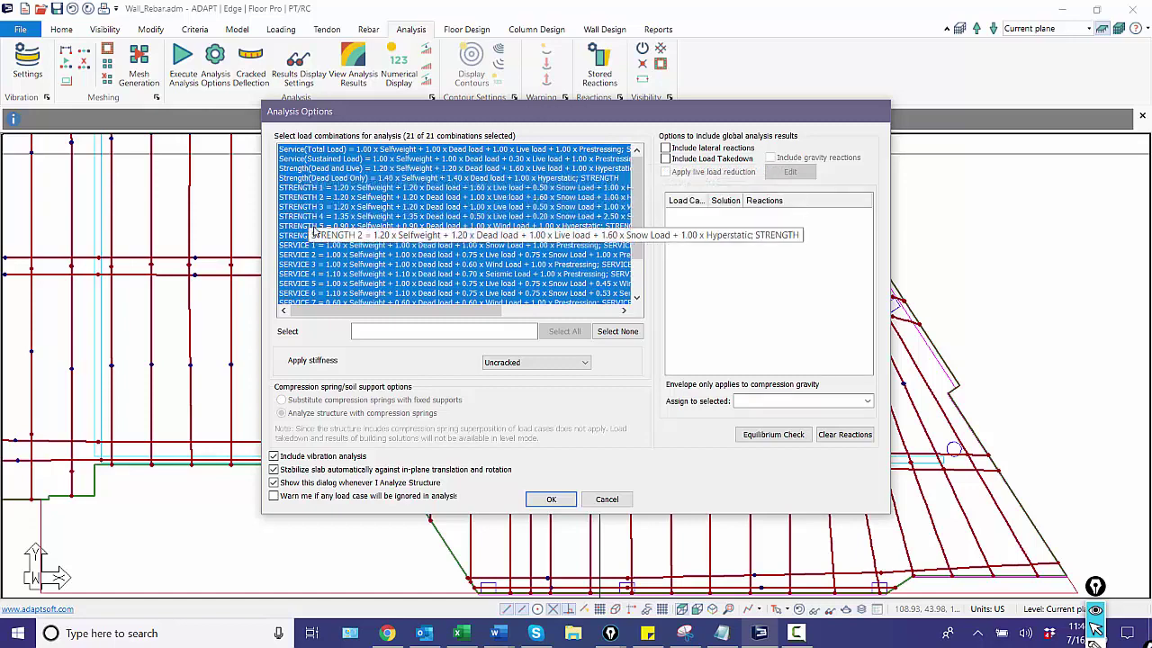
scroll(317, 243, "down", 2)
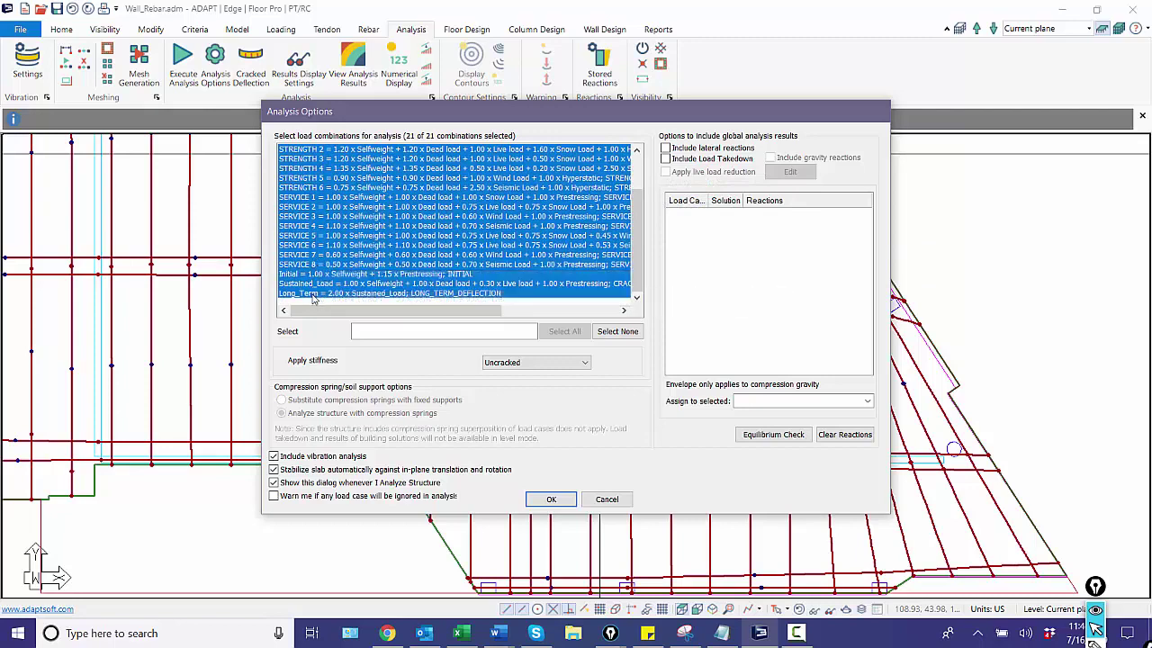
scroll(315, 292, "up", 3)
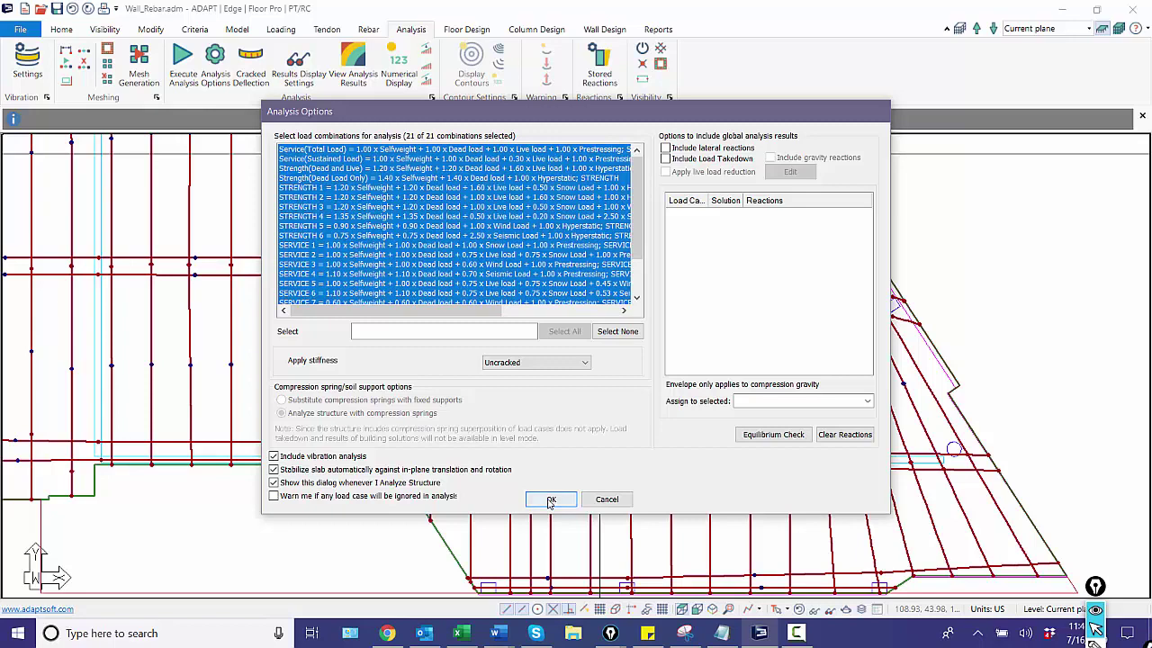
left_click(551, 500)
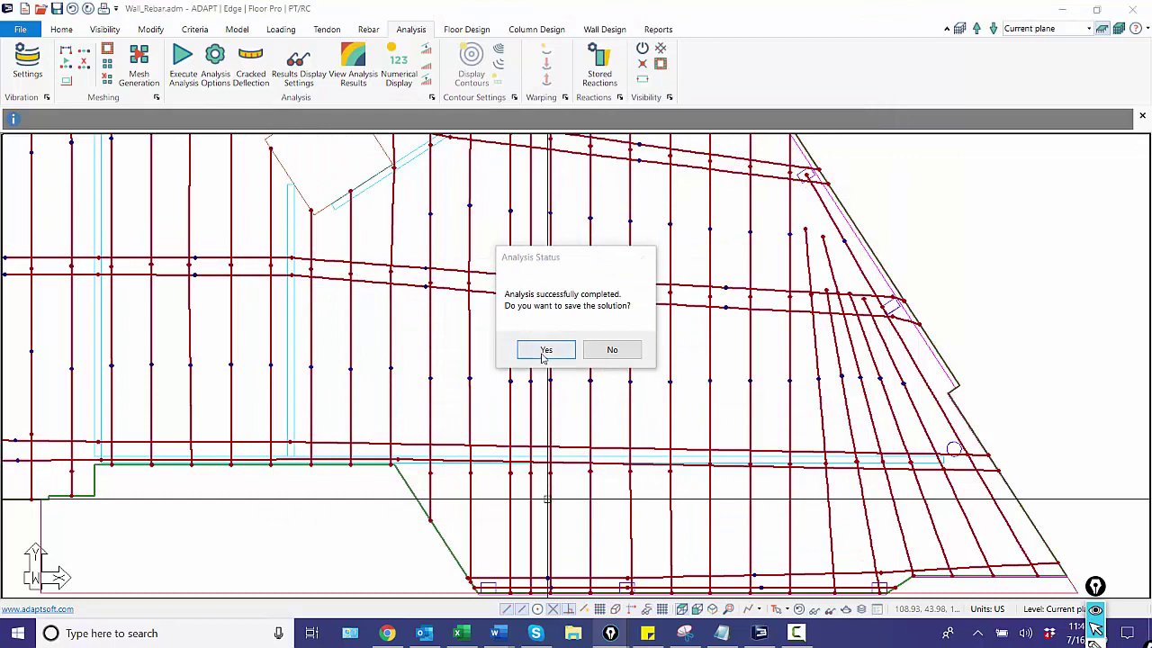
left_click(544, 355)
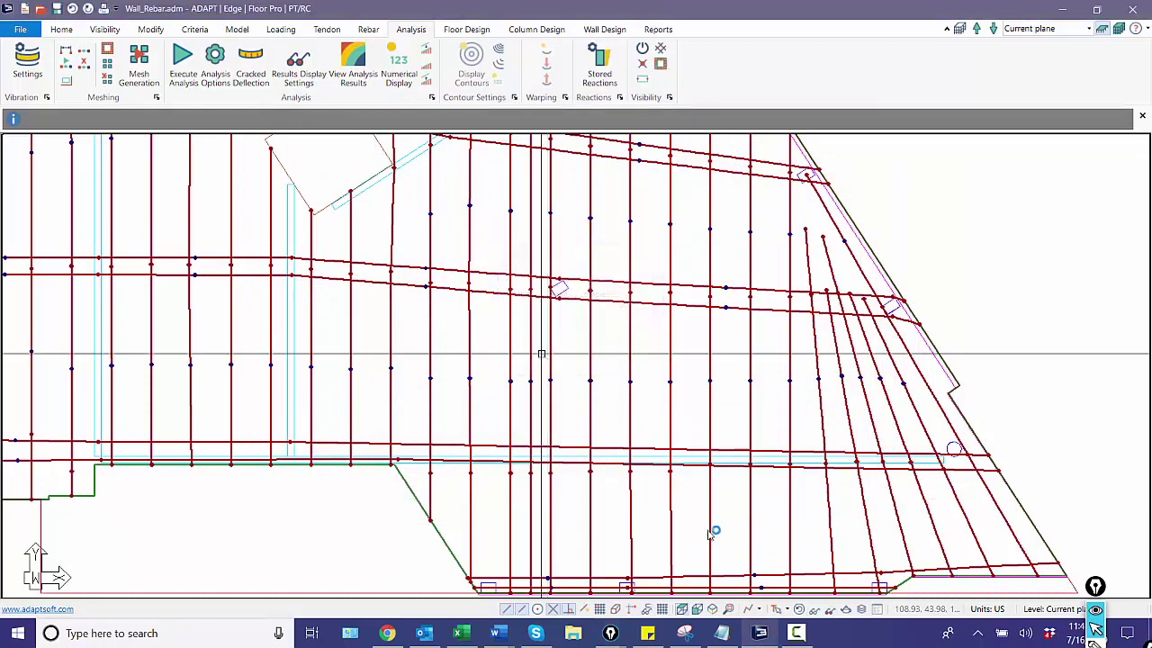
Generate new design sections, design them, and save the design results
left_click(469, 29)
left_click(308, 63)
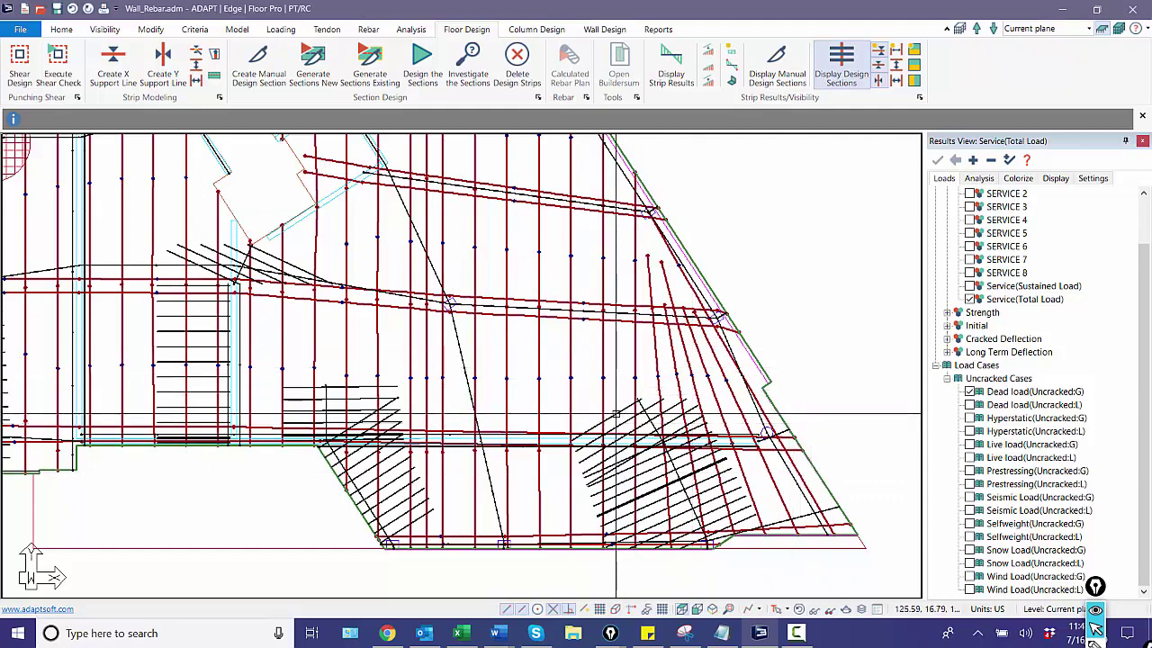
left_click(838, 71)
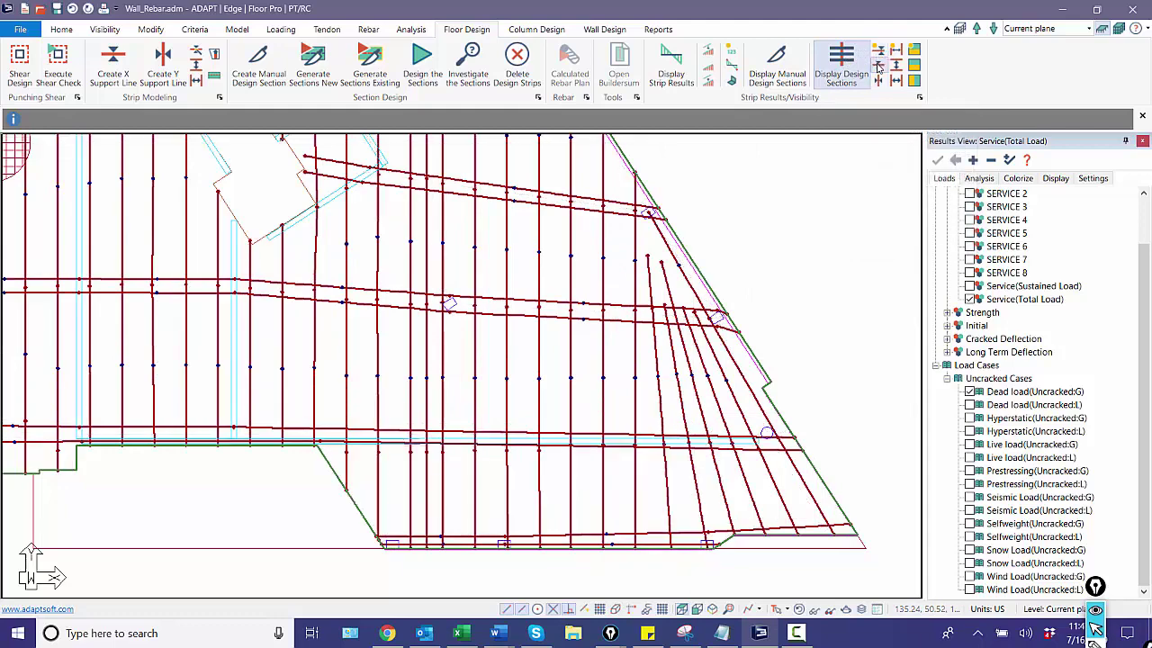
left_click(836, 69)
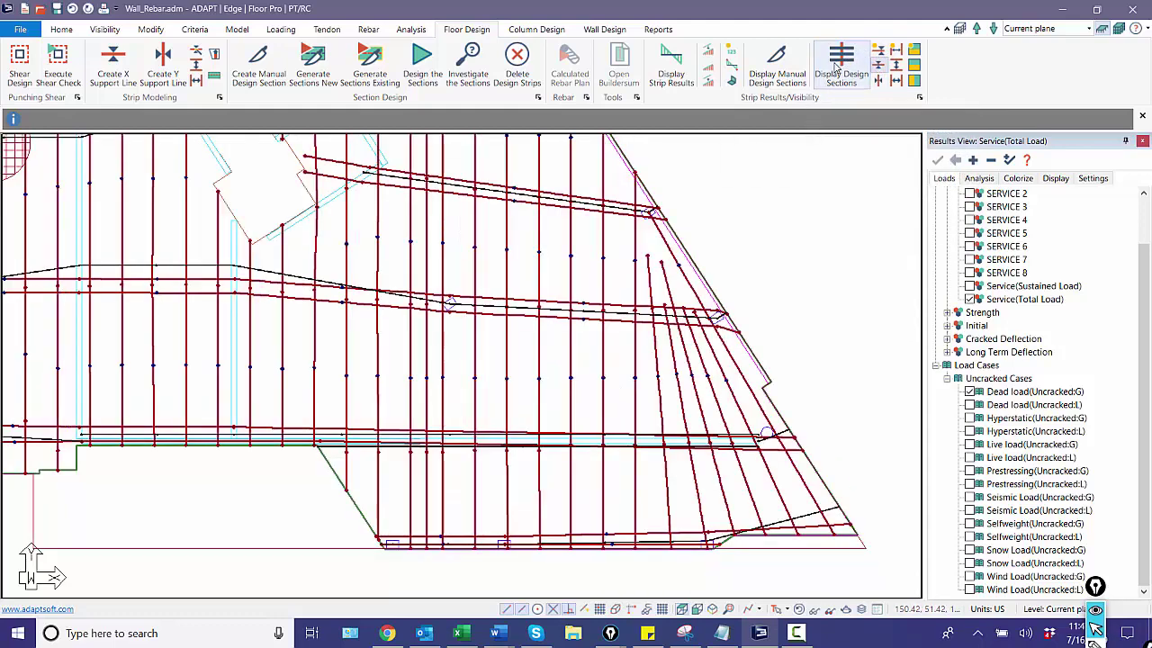
scroll(576, 414, "up", 2)
scroll(567, 419, "up", 2)
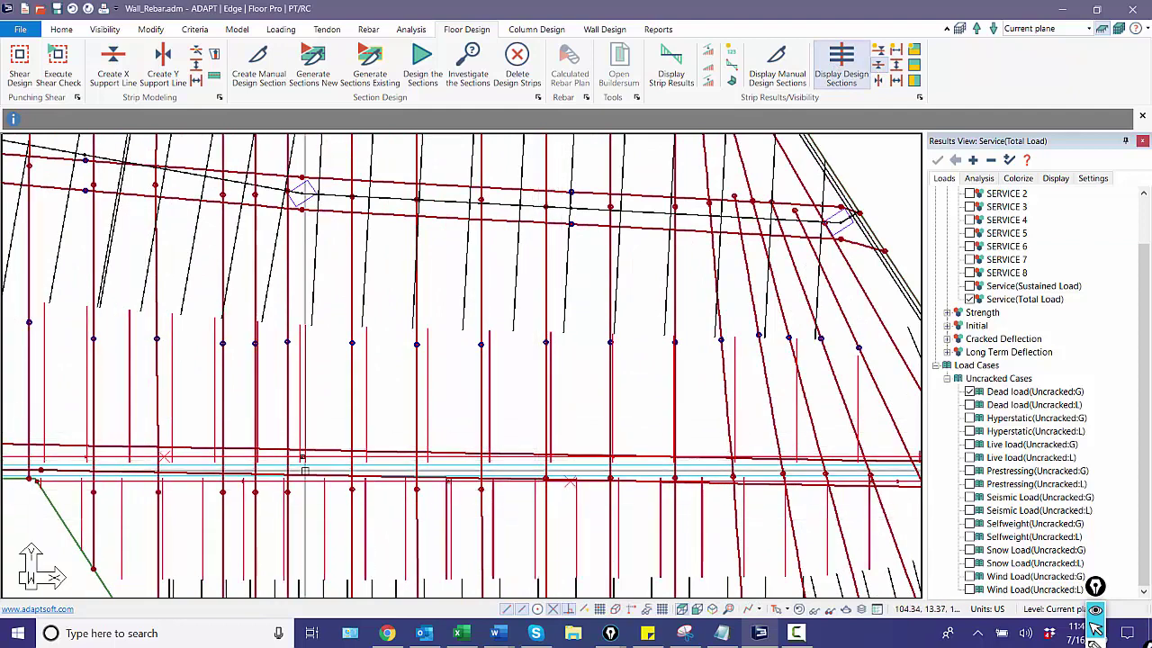
scroll(752, 454, "down", 2)
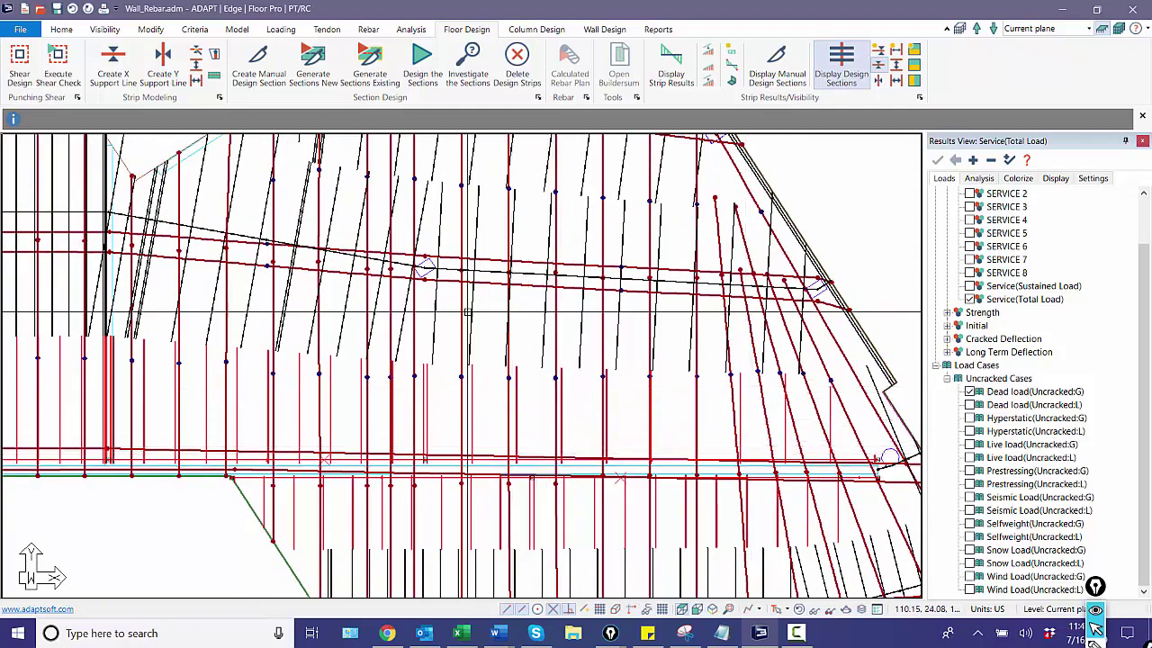
left_click(425, 76)
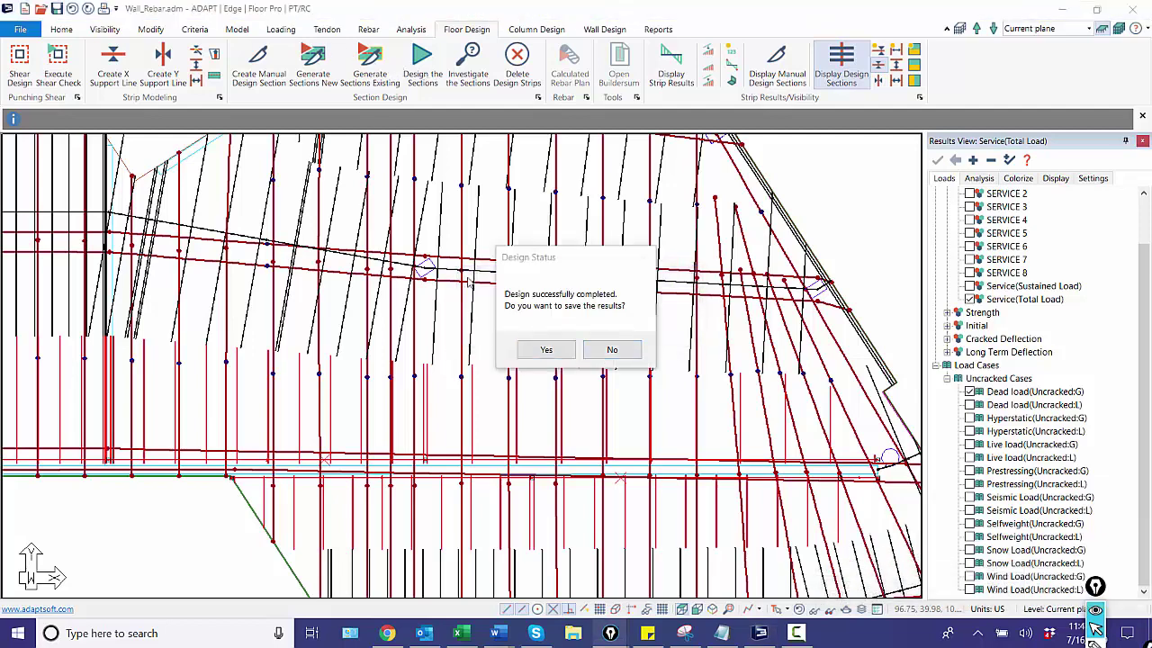
left_click(543, 351)
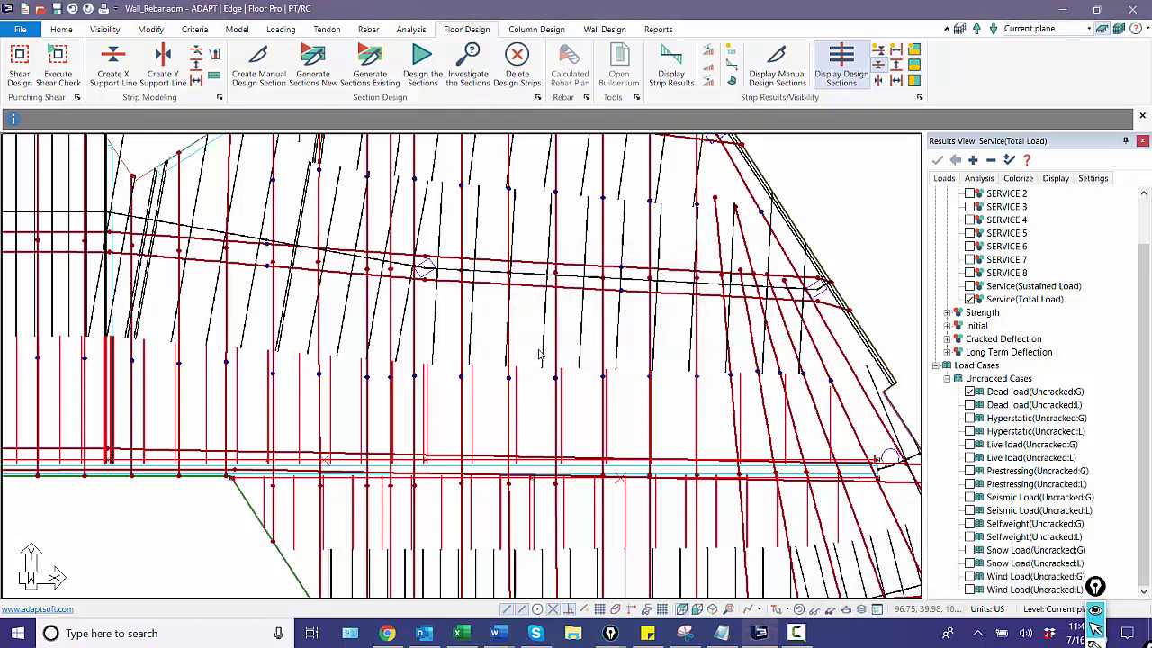
Hide the tendons from the plan
left_click(326, 29)
left_click(476, 65)
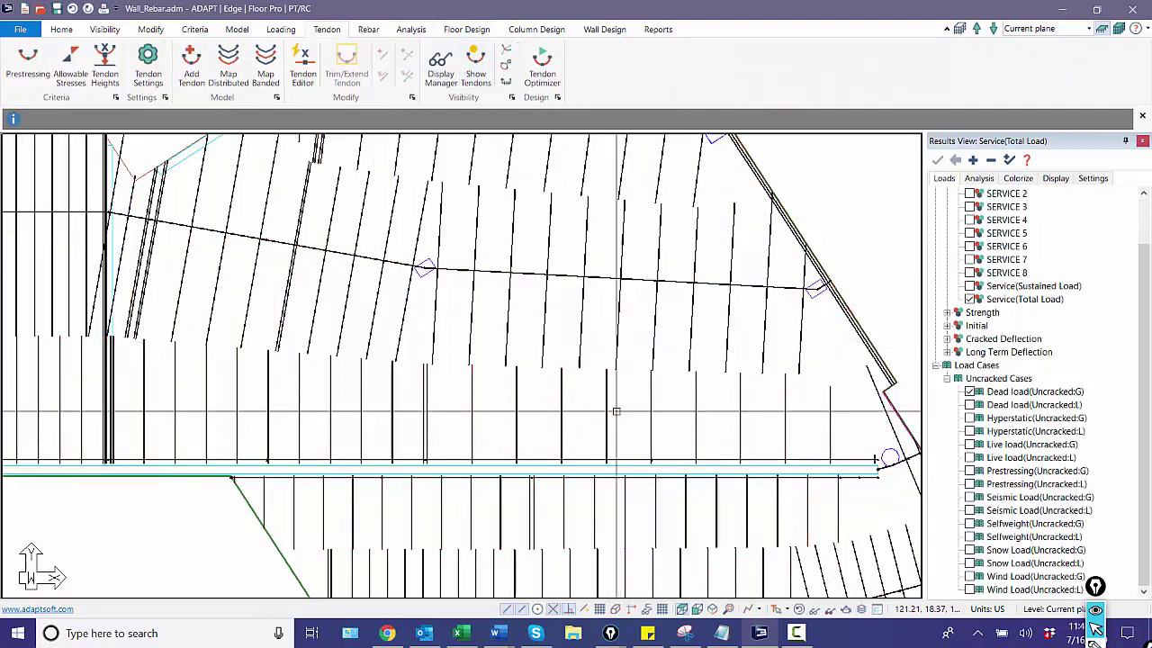
scroll(515, 413, "up", 3)
scroll(514, 412, "down", 1)
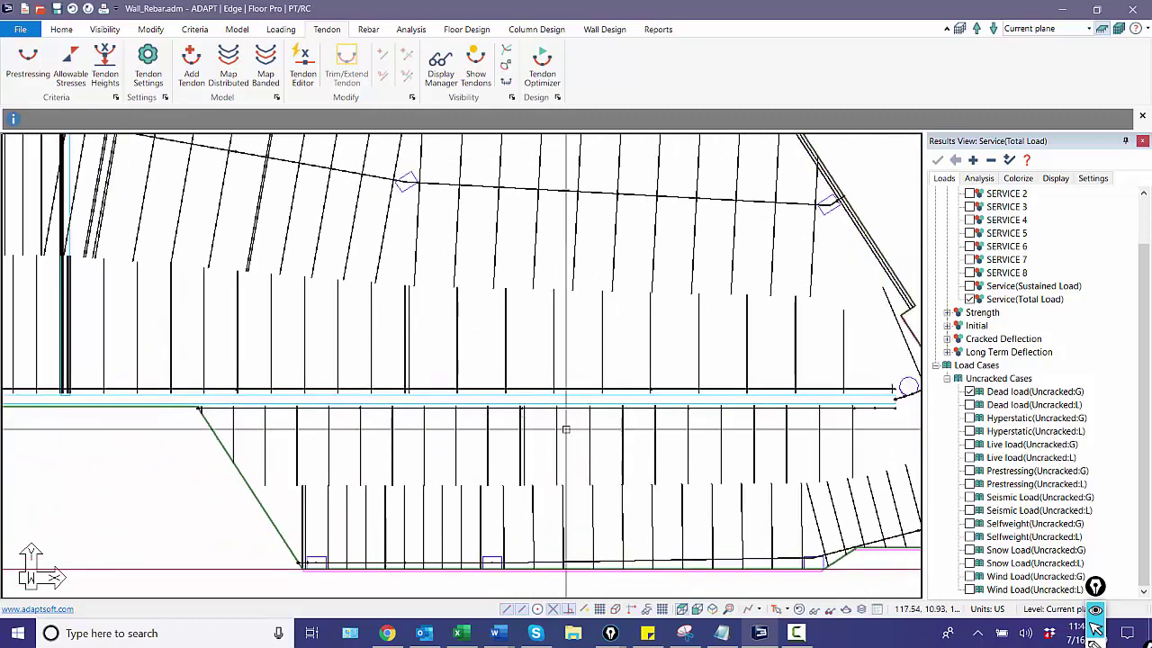
scroll(515, 412, "down", 1)
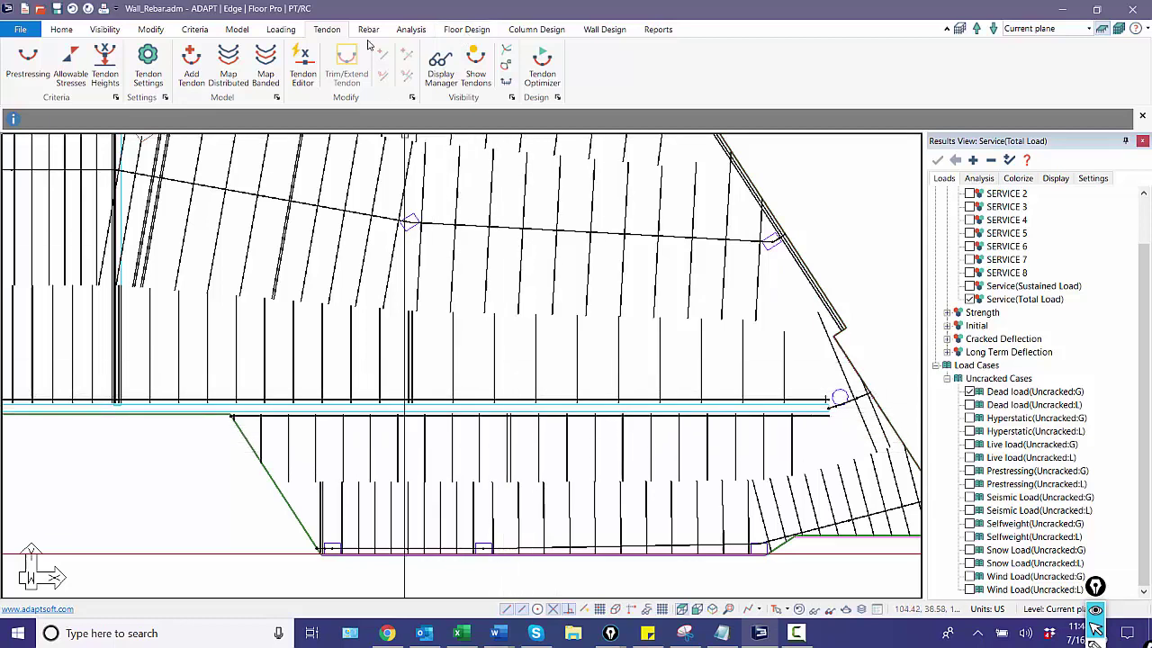
Draw the calculated rebar plan for the Envelope combination and zoom to the wall callouts
left_click(460, 30)
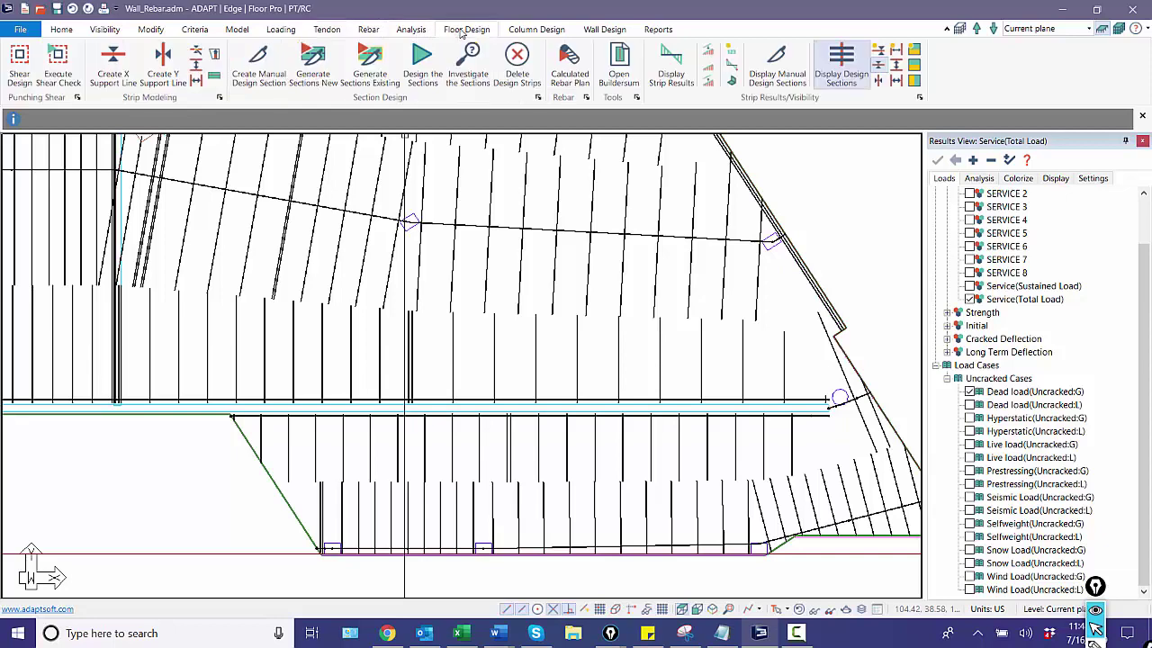
left_click(562, 54)
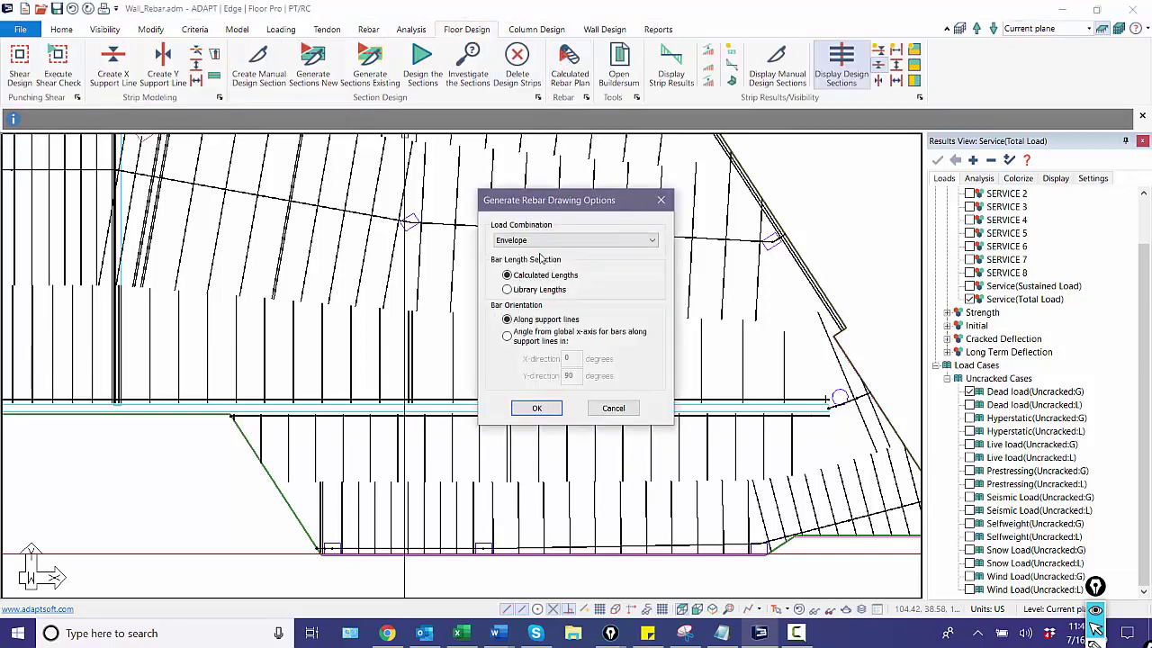
left_click(543, 406)
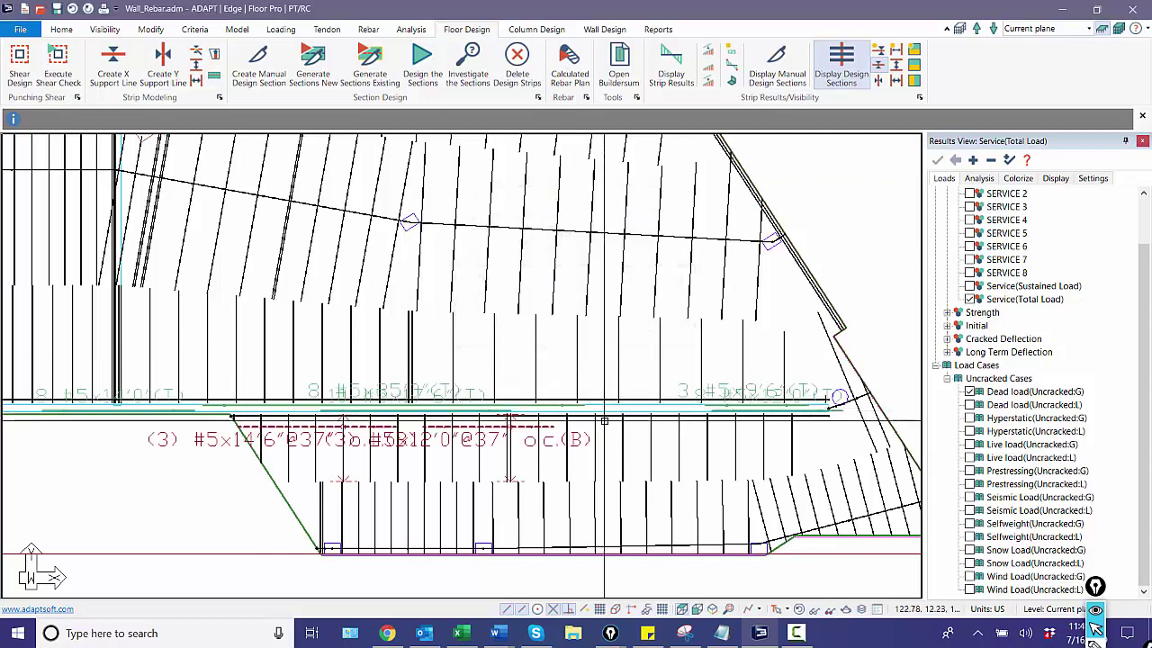
middle_click_drag(449, 450, 533, 450)
scroll(533, 450, "up", 1)
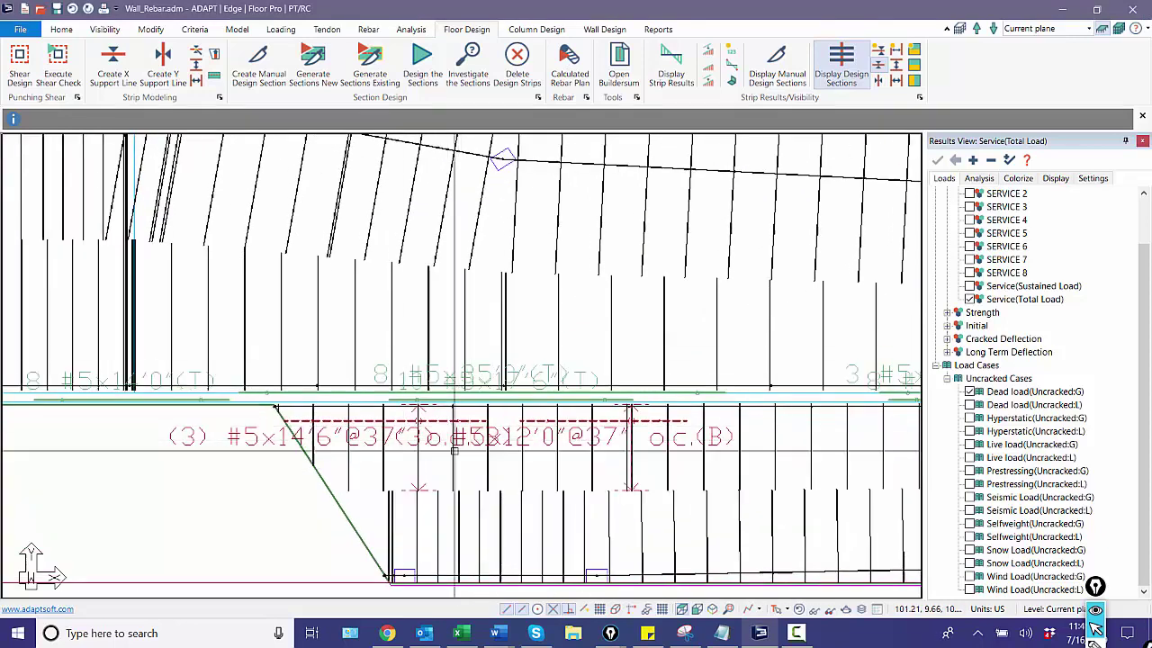
scroll(495, 464, "up", 1)
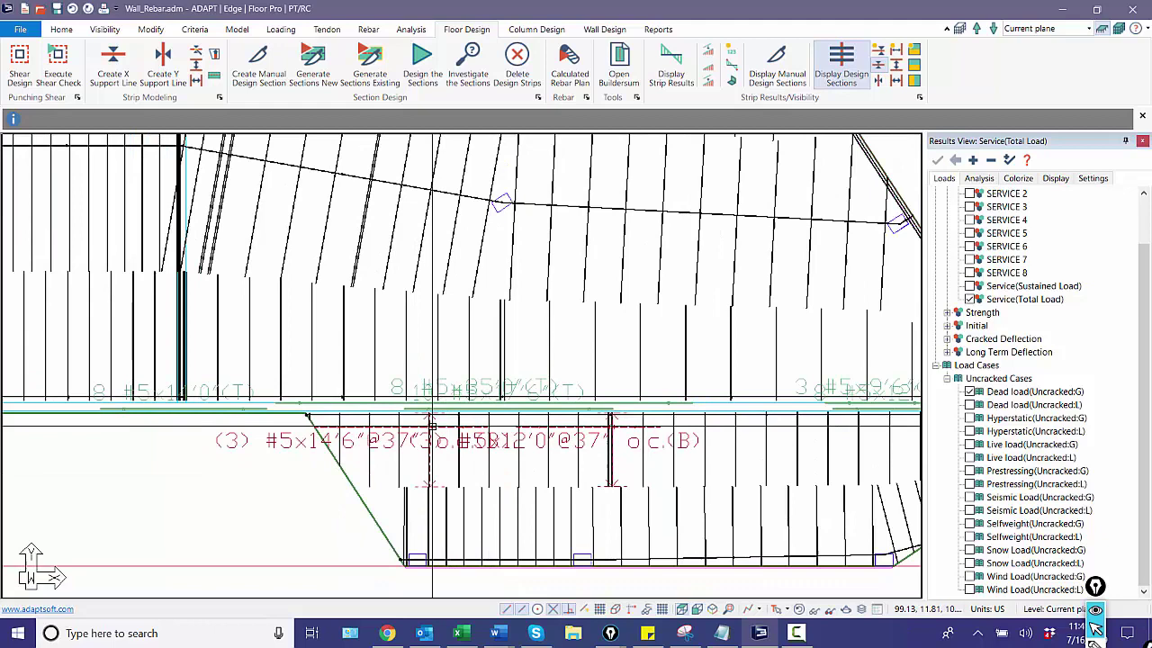
scroll(423, 414, "up", 1)
scroll(409, 379, "up", 1)
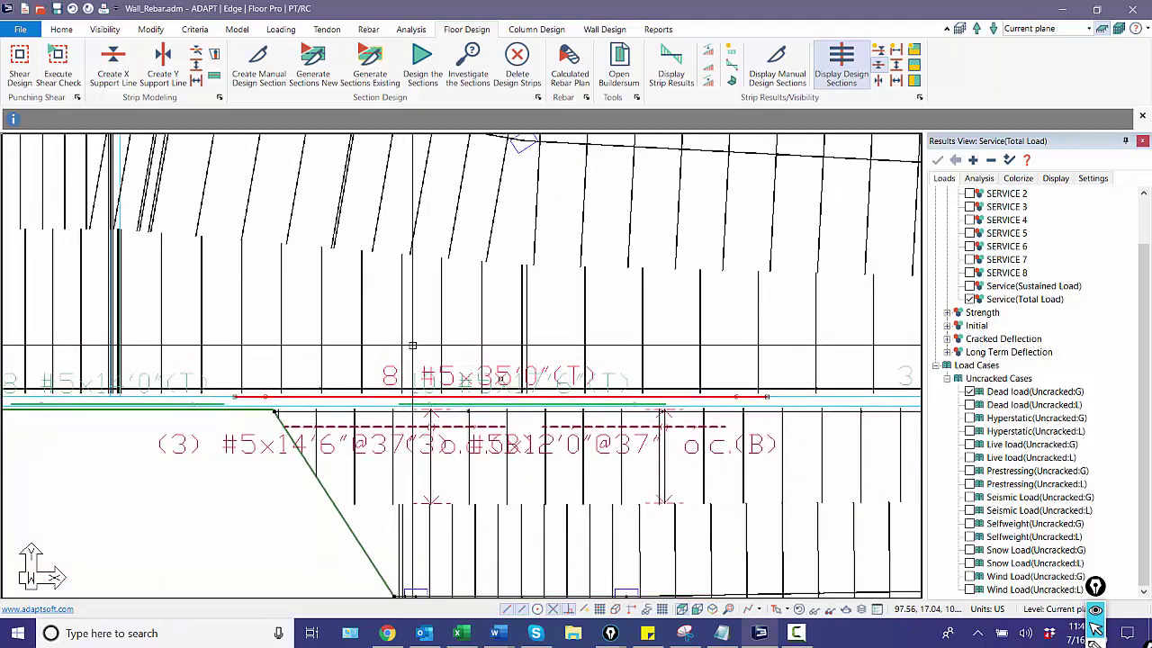
scroll(396, 324, "up", 2)
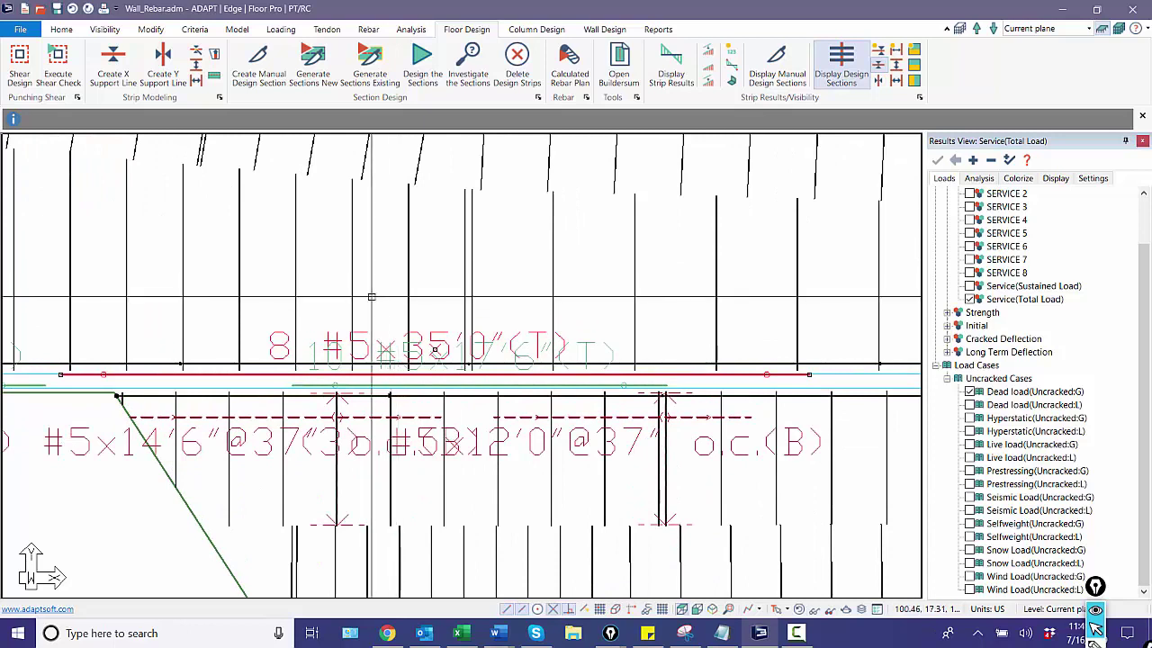
left_click(314, 353)
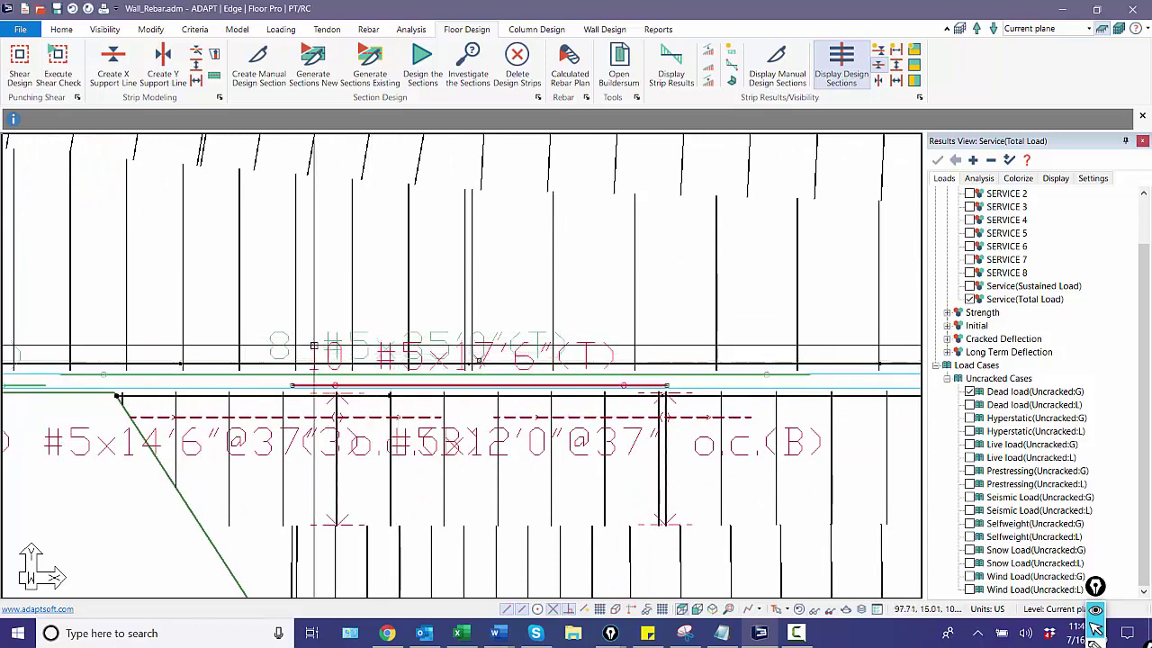
left_click(313, 349)
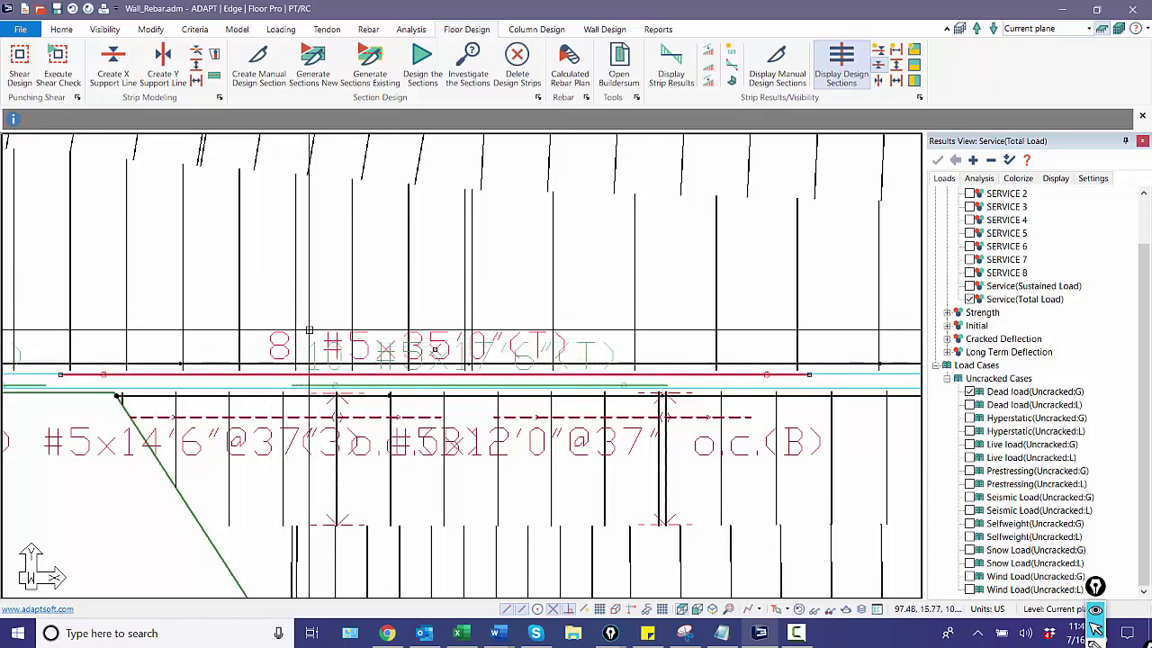
left_click(333, 356)
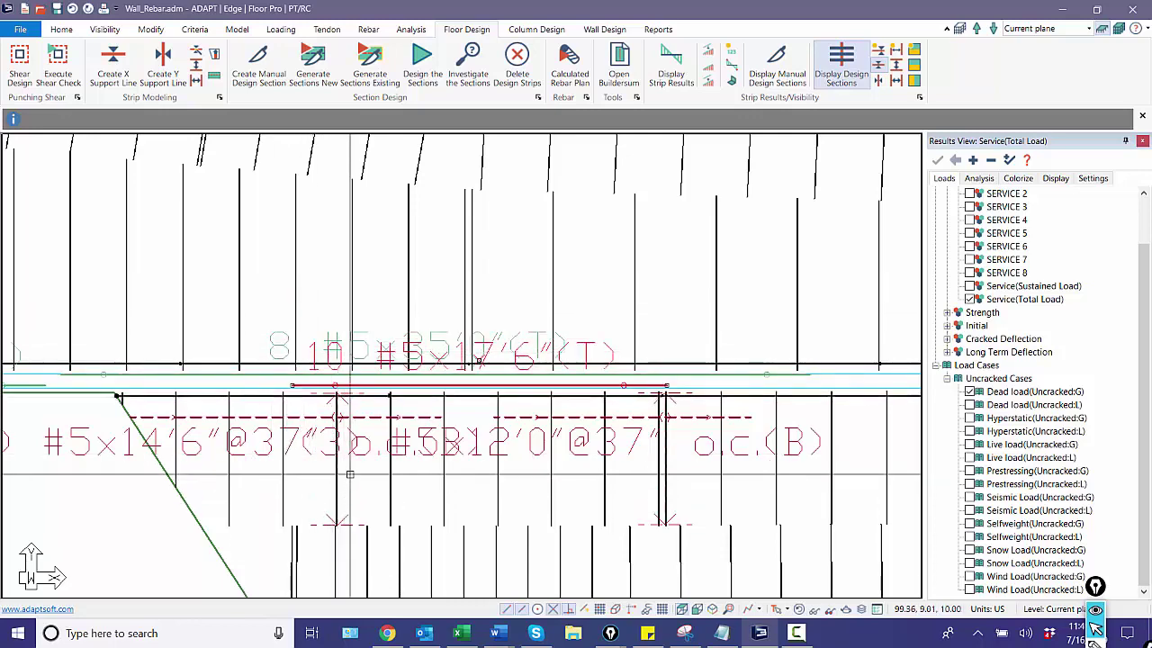
middle_click_drag(233, 474, 441, 475)
scroll(440, 474, "down", 2)
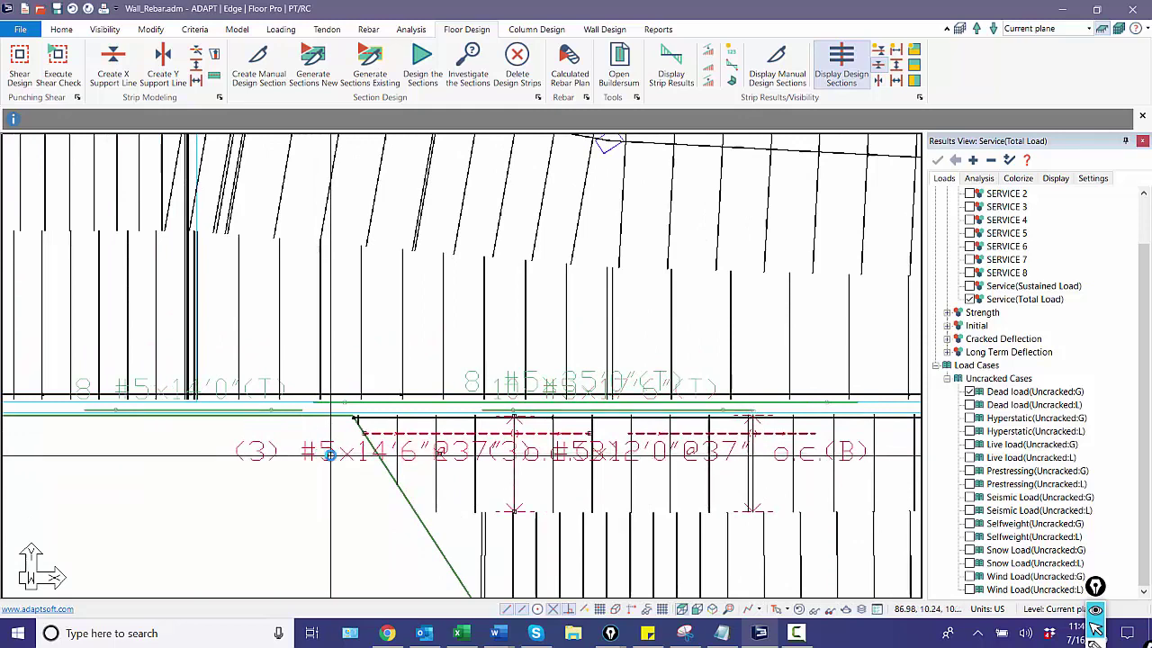
middle_click_drag(537, 512, 425, 483)
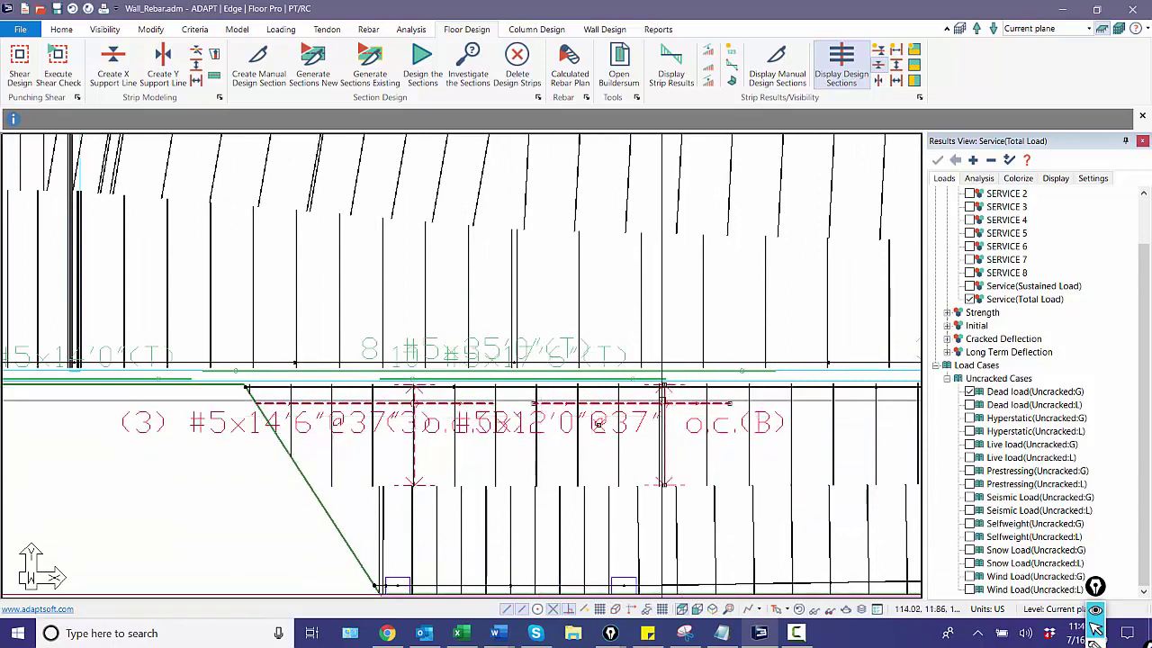
scroll(589, 393, "down", 2)
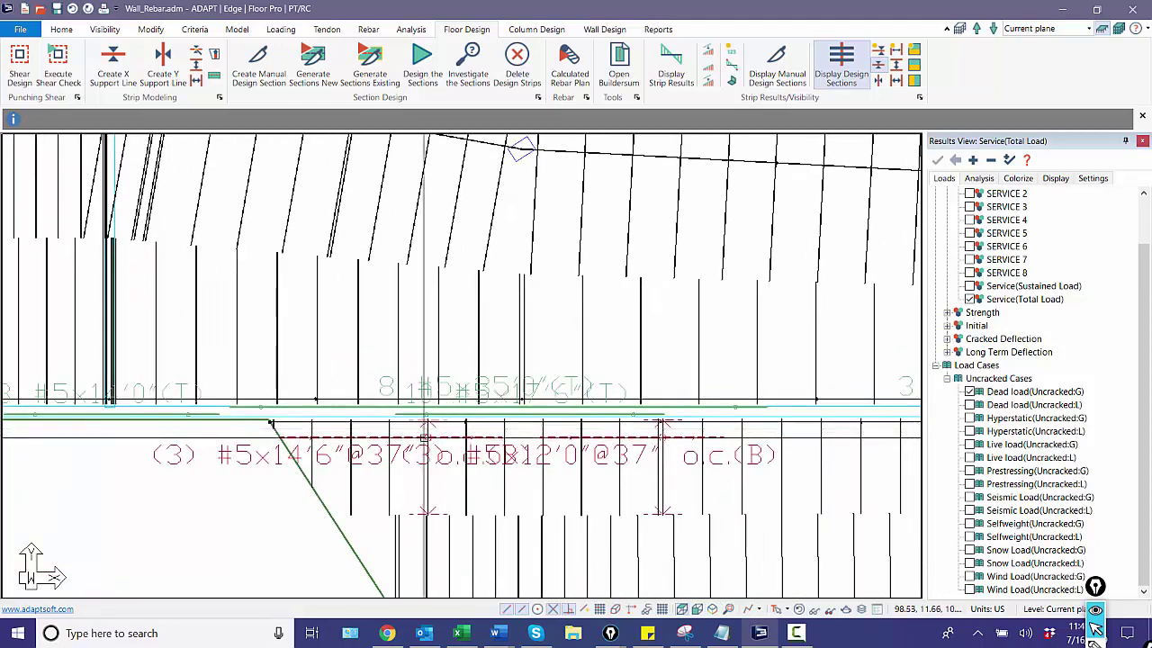
scroll(399, 409, "down", 1)
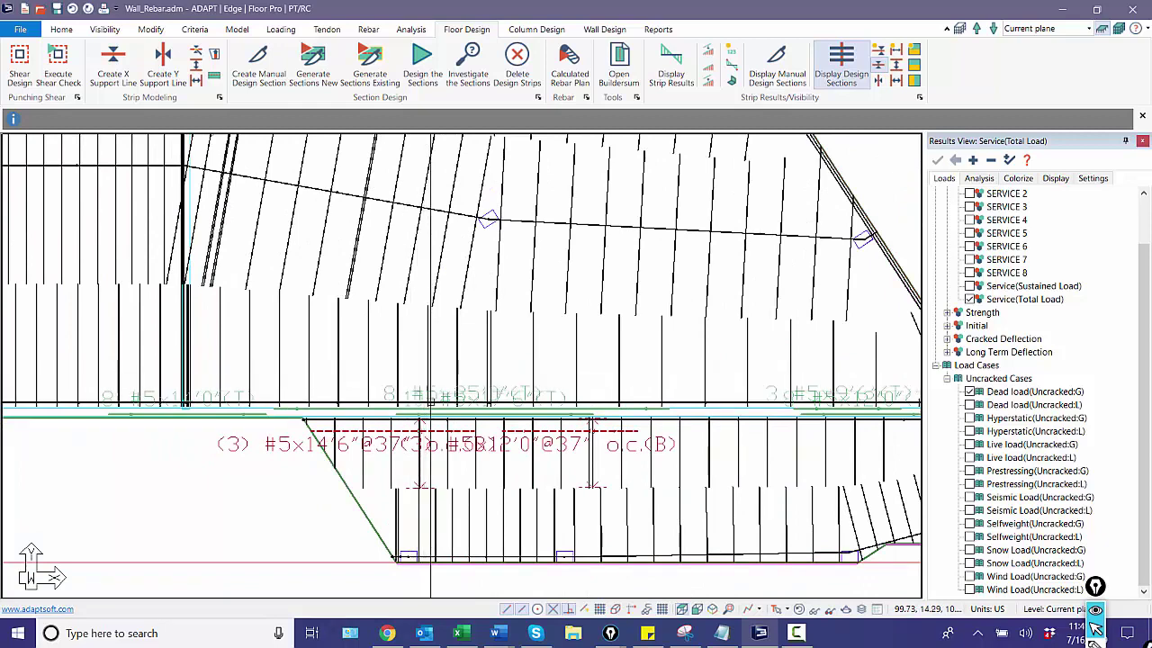
scroll(430, 398, "up", 2)
scroll(423, 396, "up", 1)
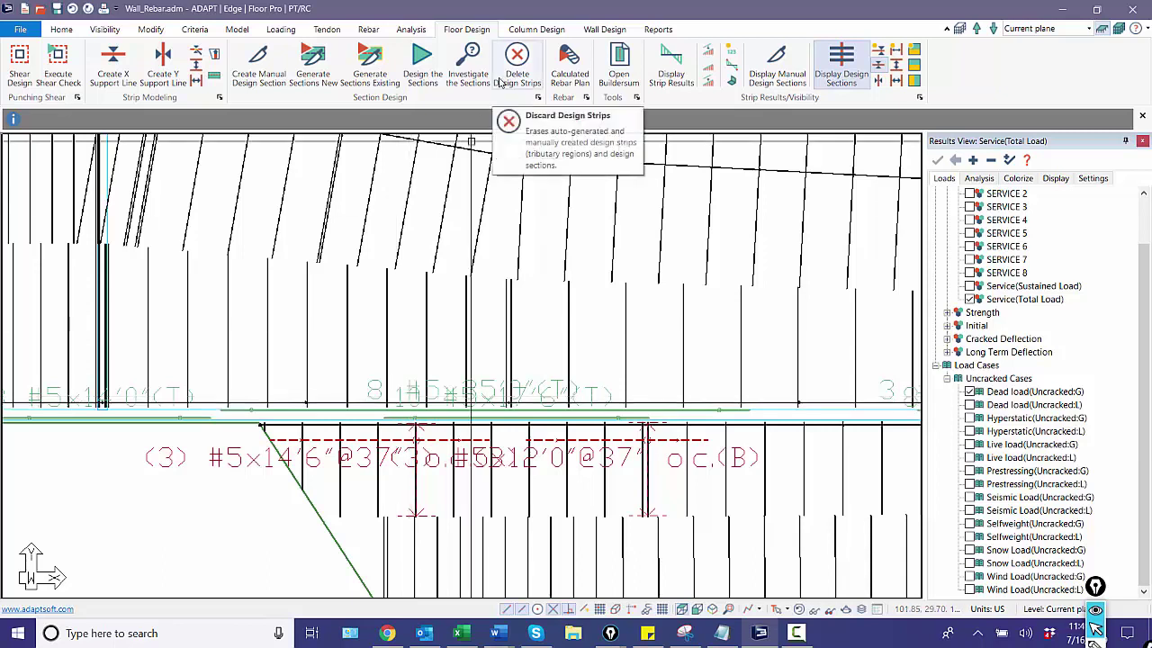
Try the calculated rebar plan for Envelope Strength, which reports no rebar required
left_click(562, 78)
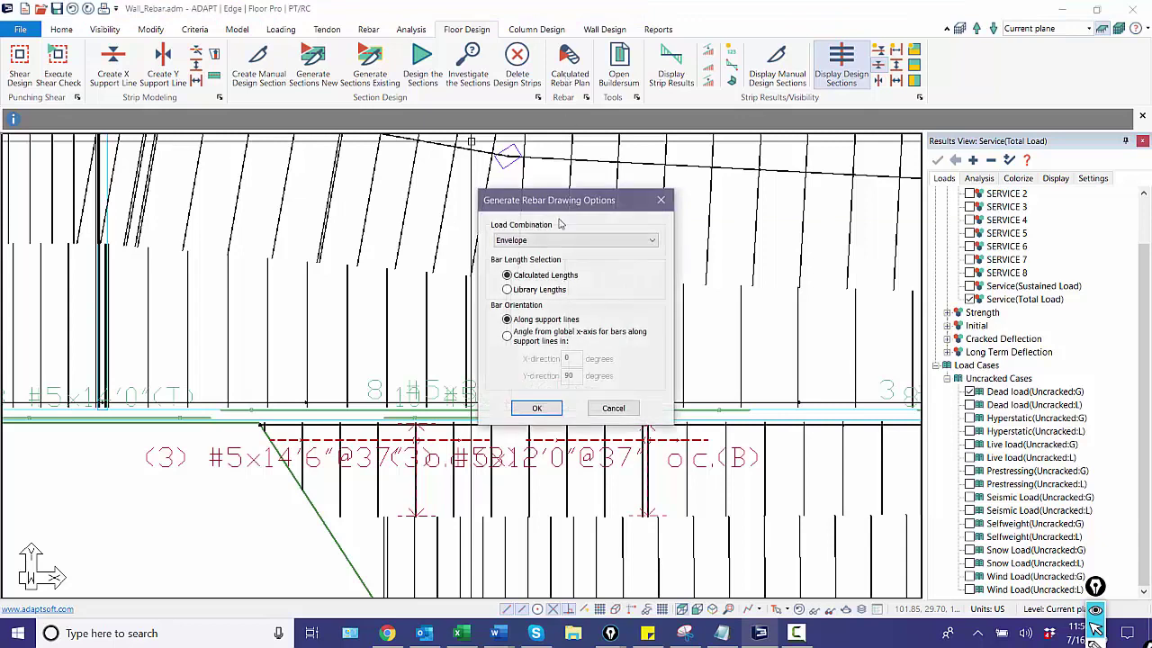
left_click(561, 239)
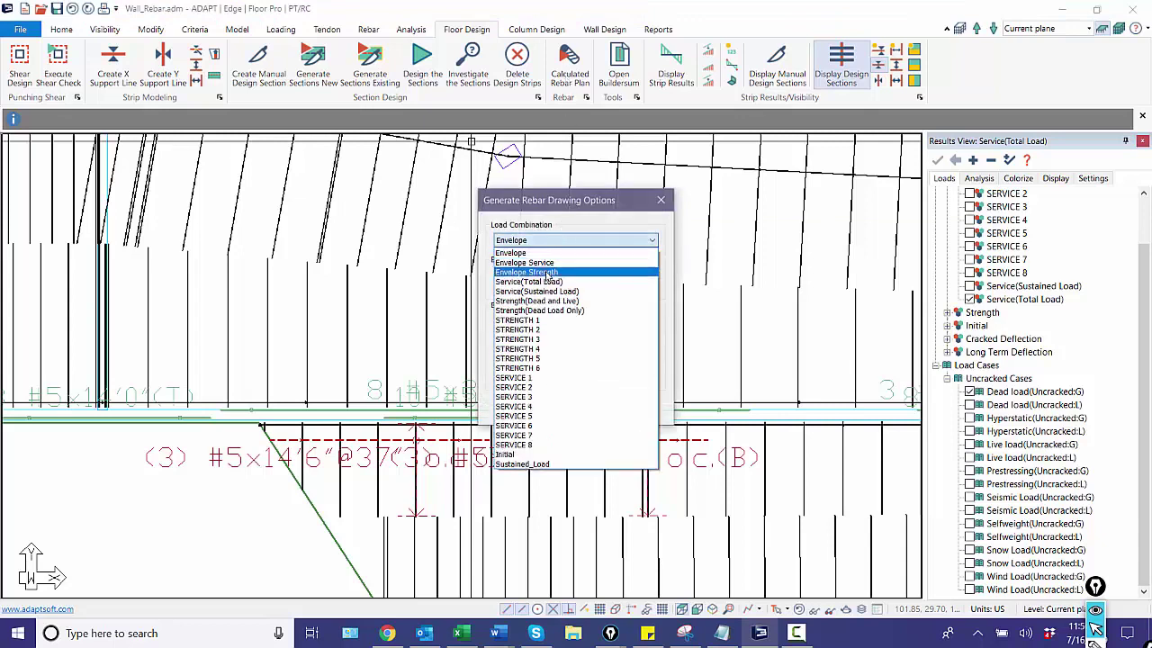
key("Escape")
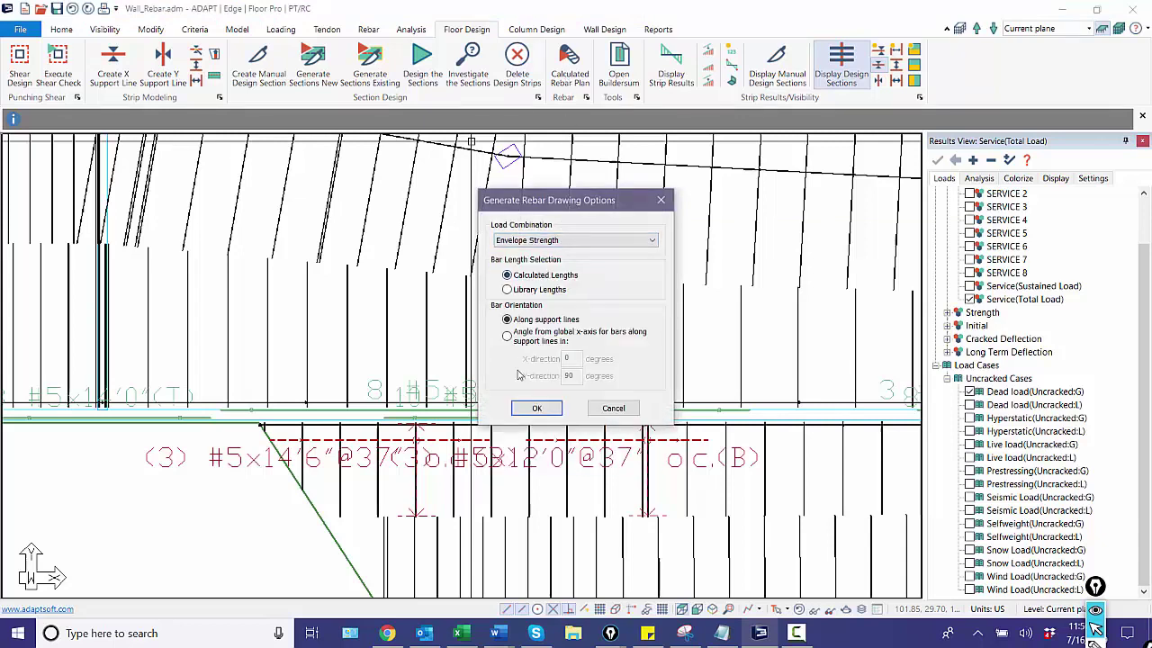
left_click(533, 407)
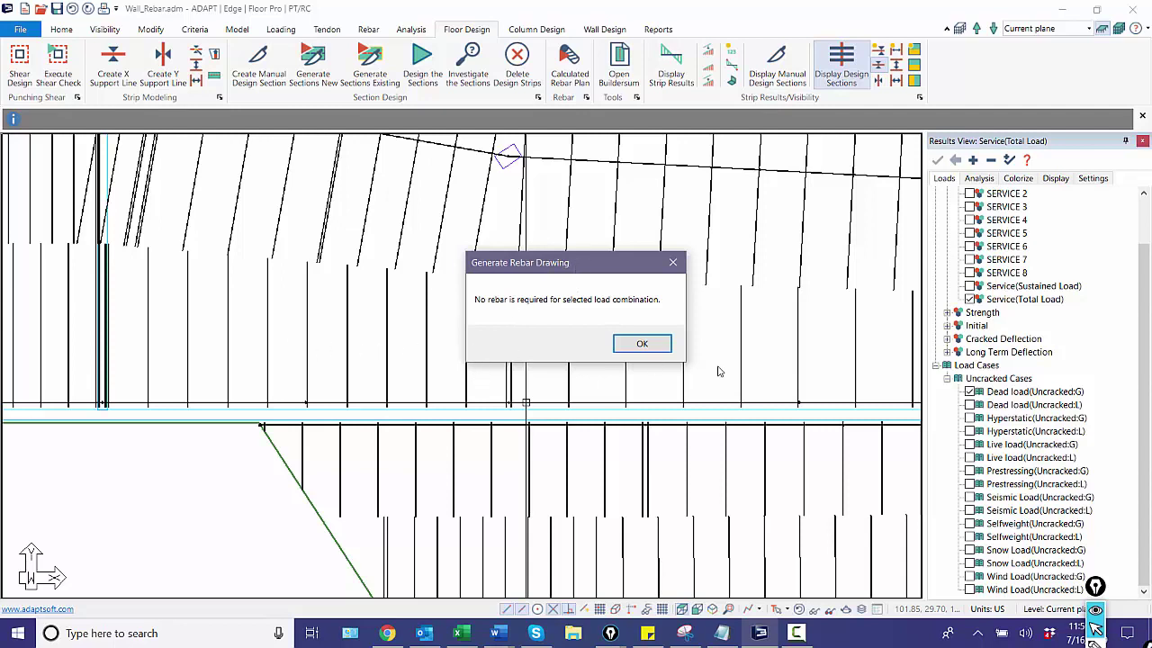
left_click(642, 344)
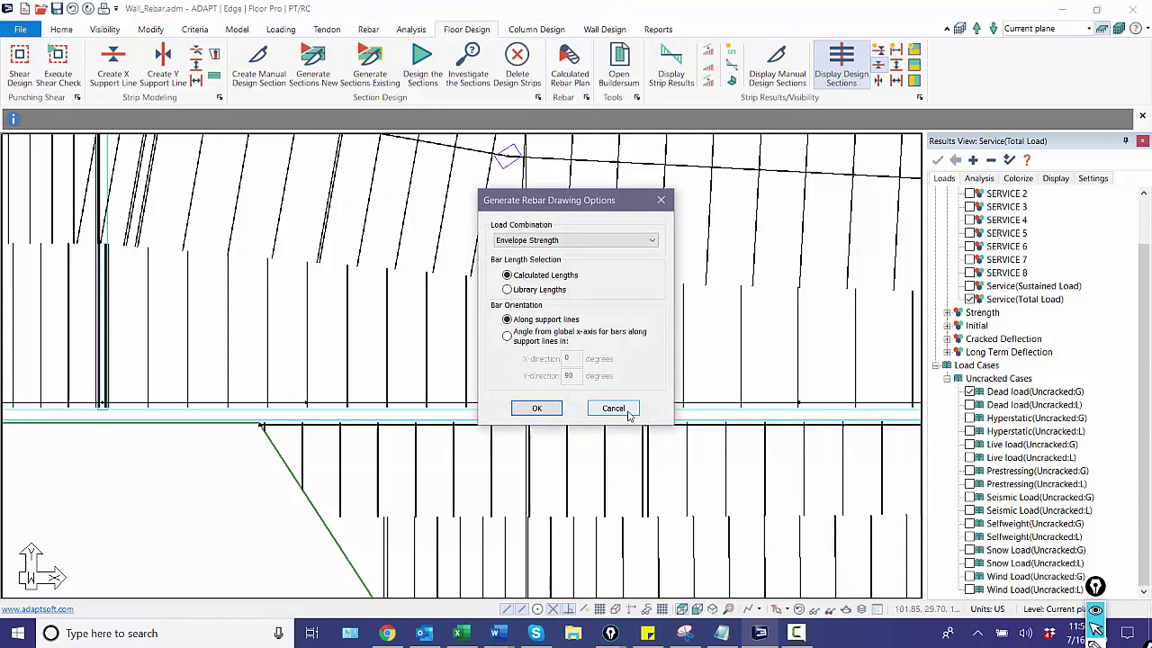
Regenerate the calculated rebar plan using the Envelope Service combination
left_click(592, 241)
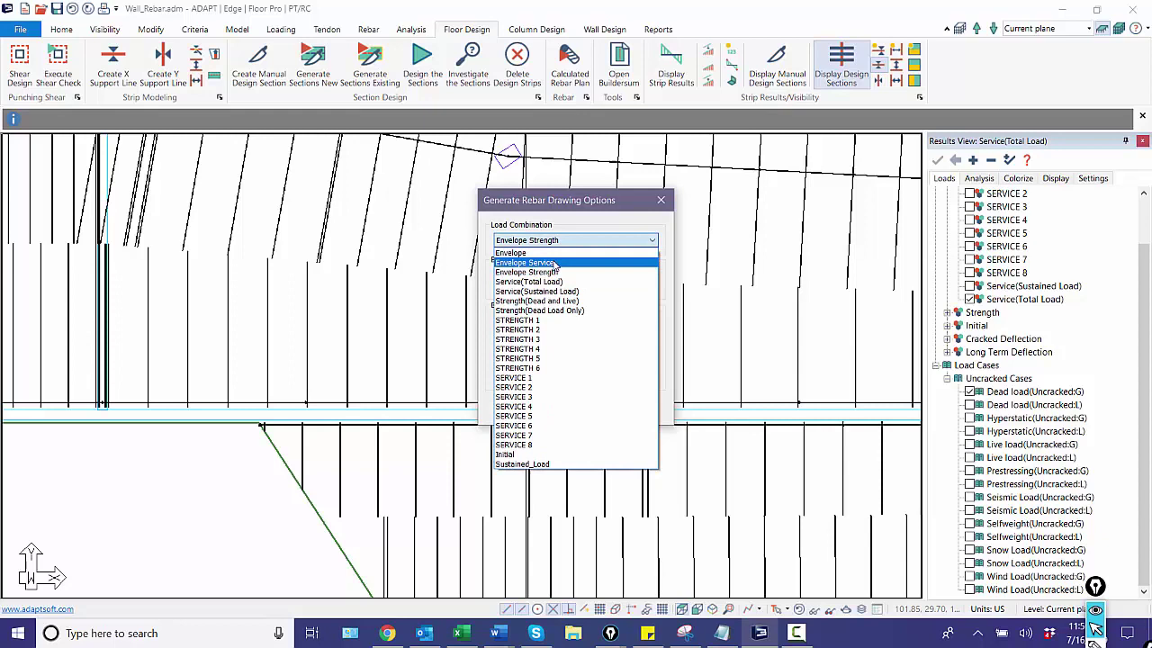
left_click(556, 264)
left_click(537, 408)
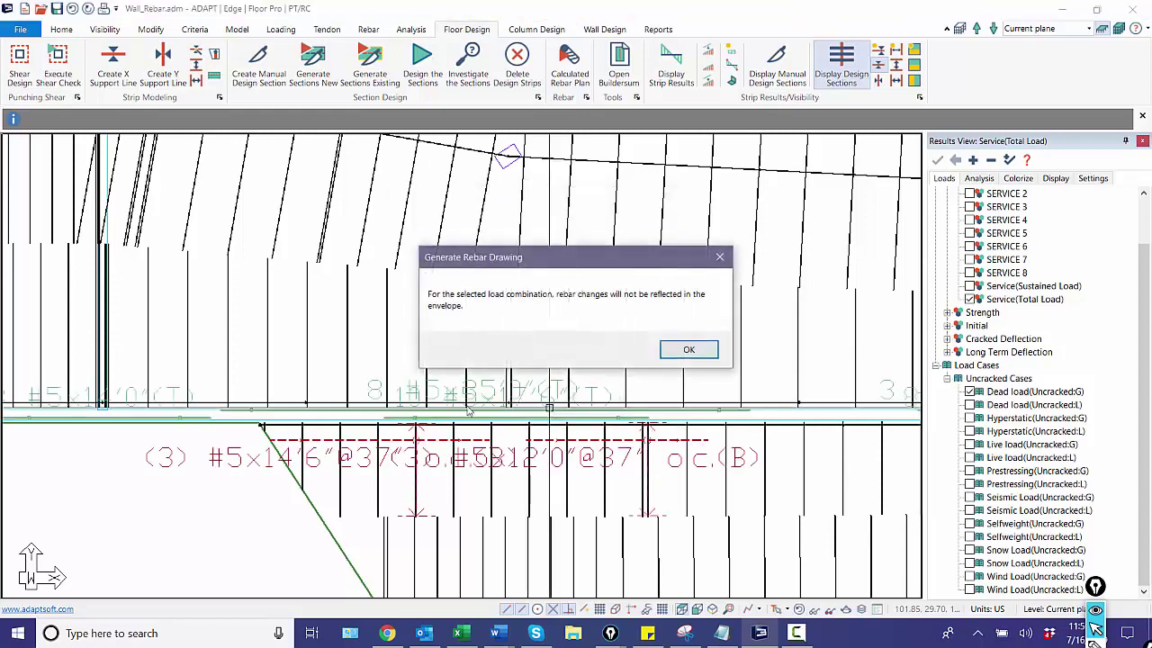
left_click(684, 350)
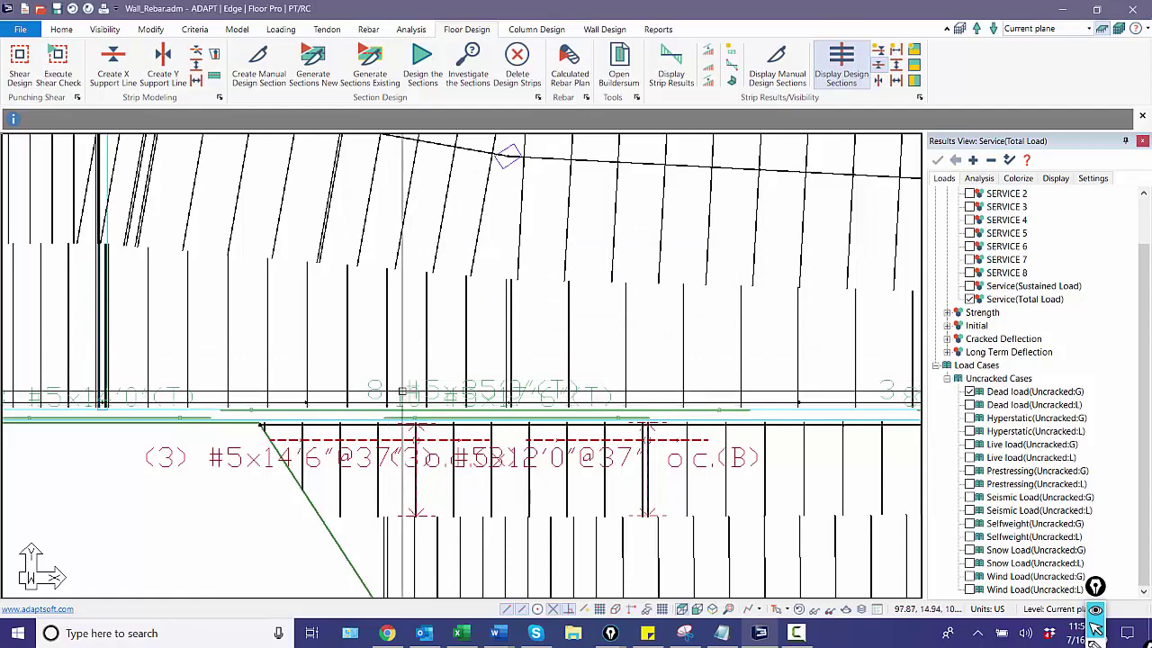
scroll(420, 355, "up", 1)
double_click(430, 352)
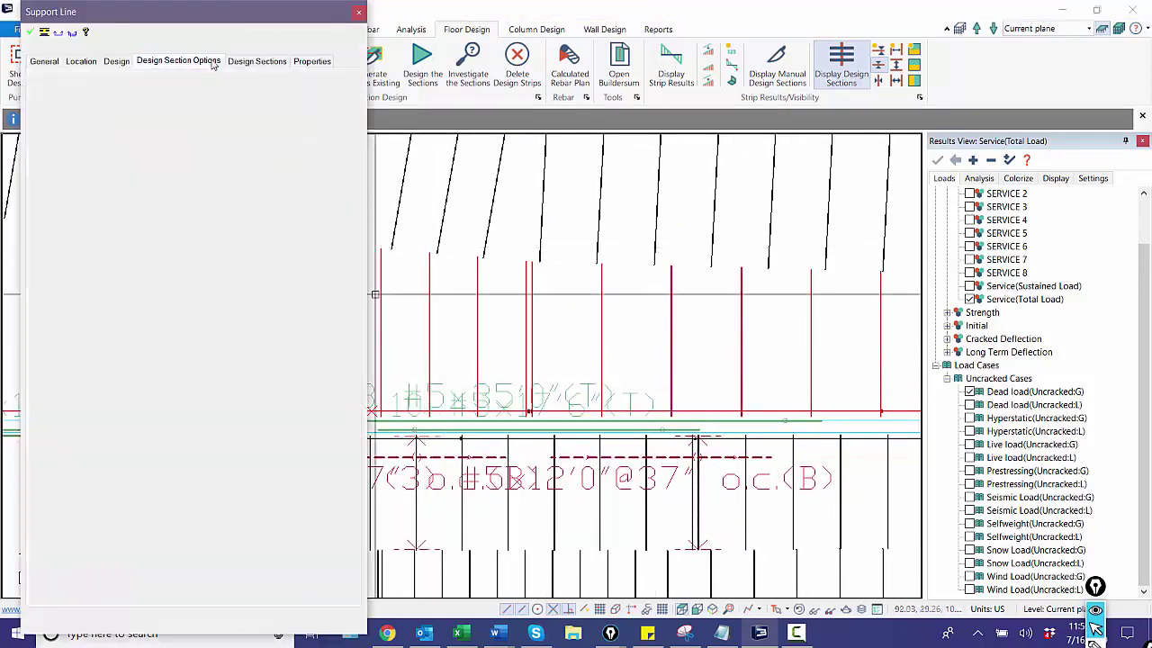
left_click(215, 61)
left_click(243, 61)
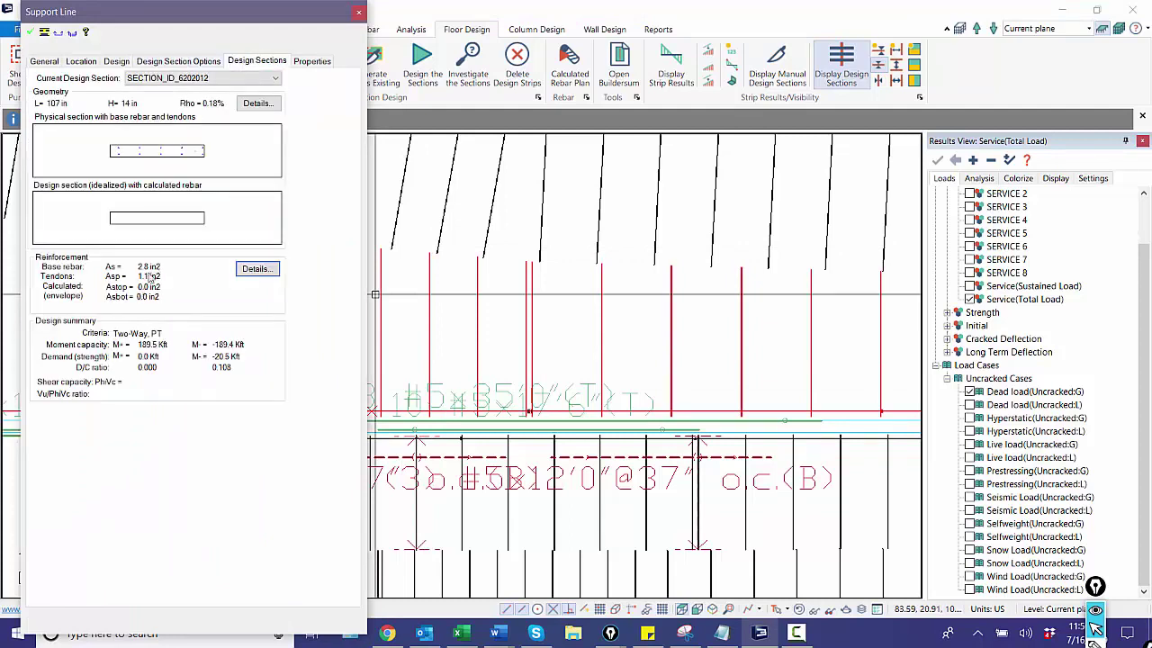
left_click(242, 79)
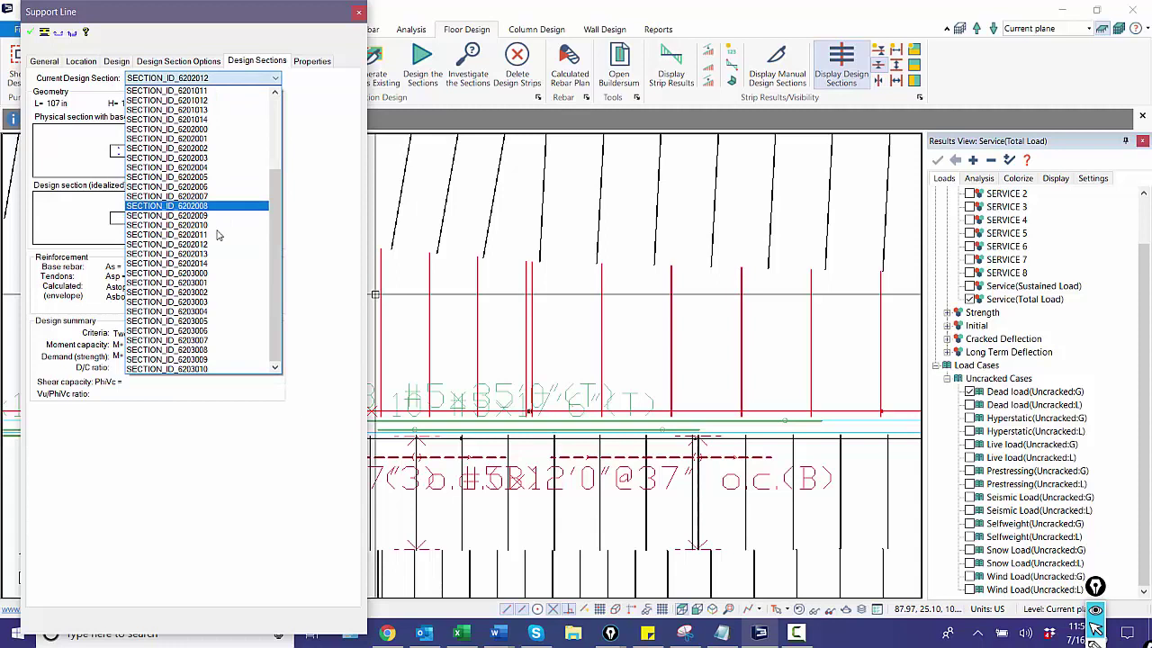
left_click(214, 259)
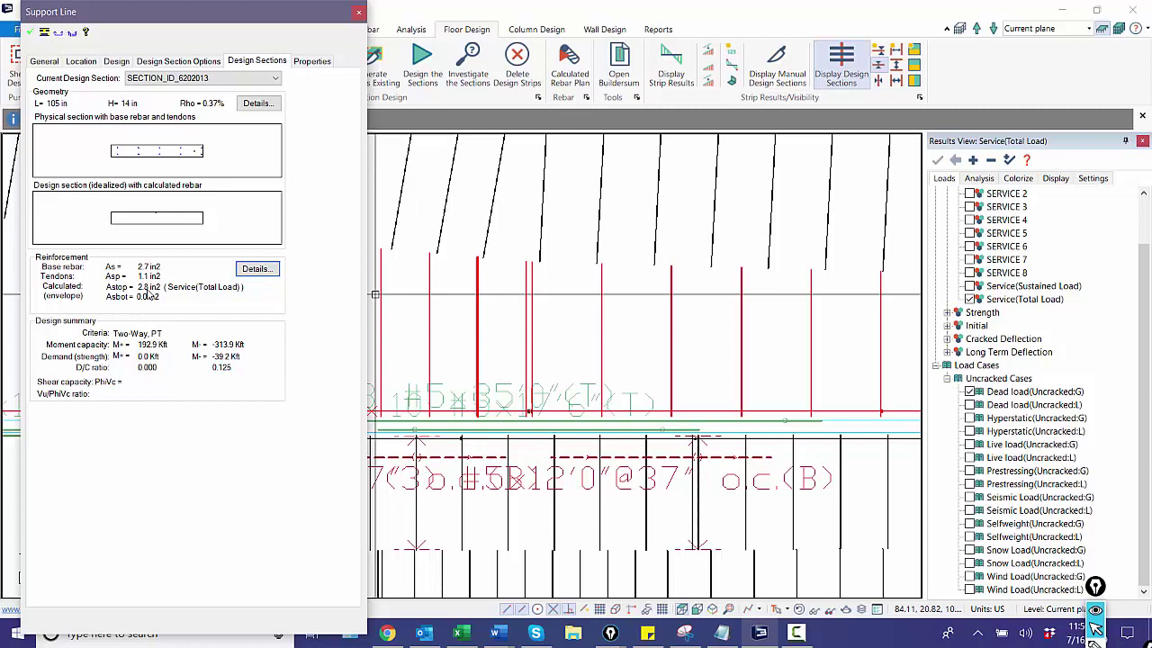
key("Escape")
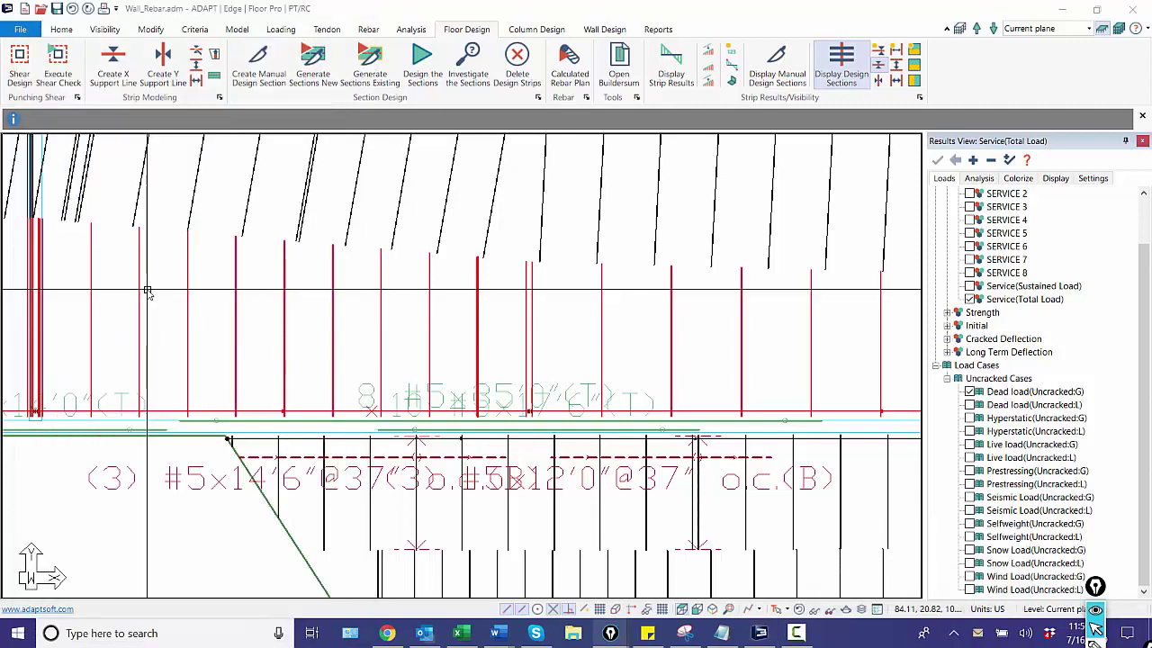
double_click(525, 352)
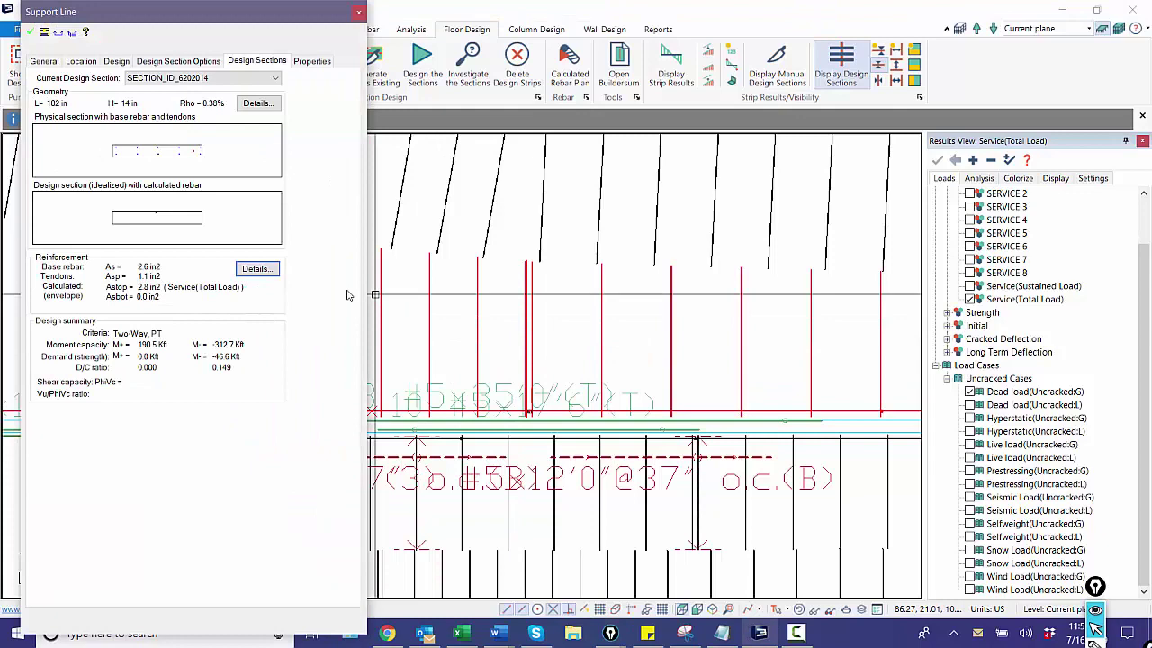
key("Escape")
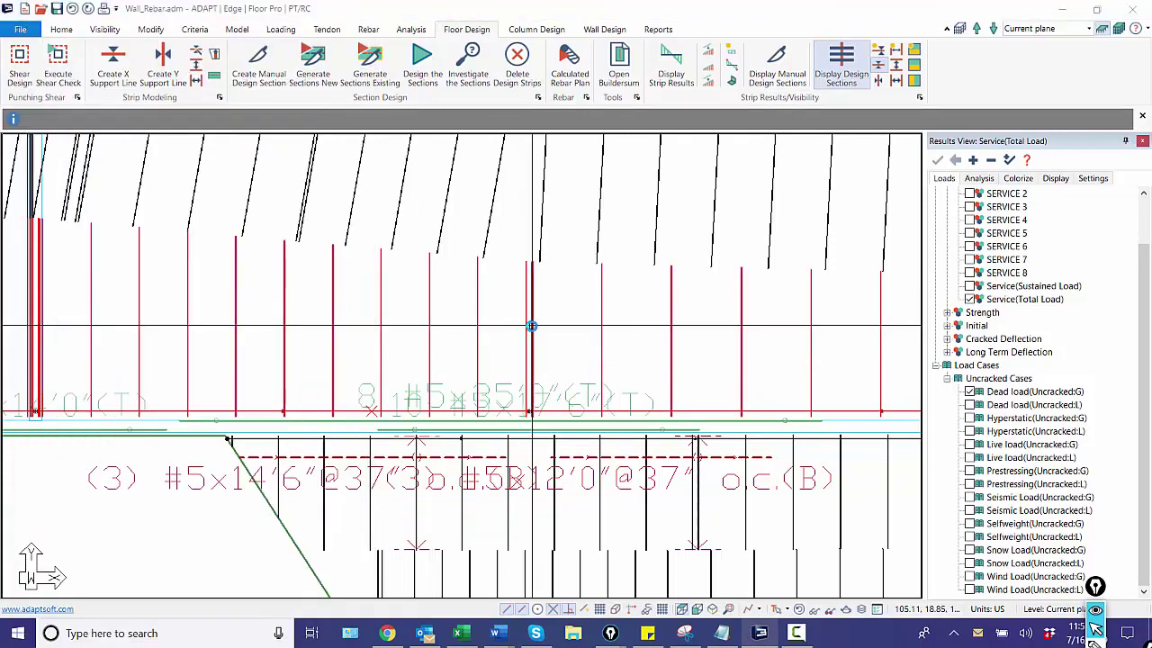
double_click(532, 326)
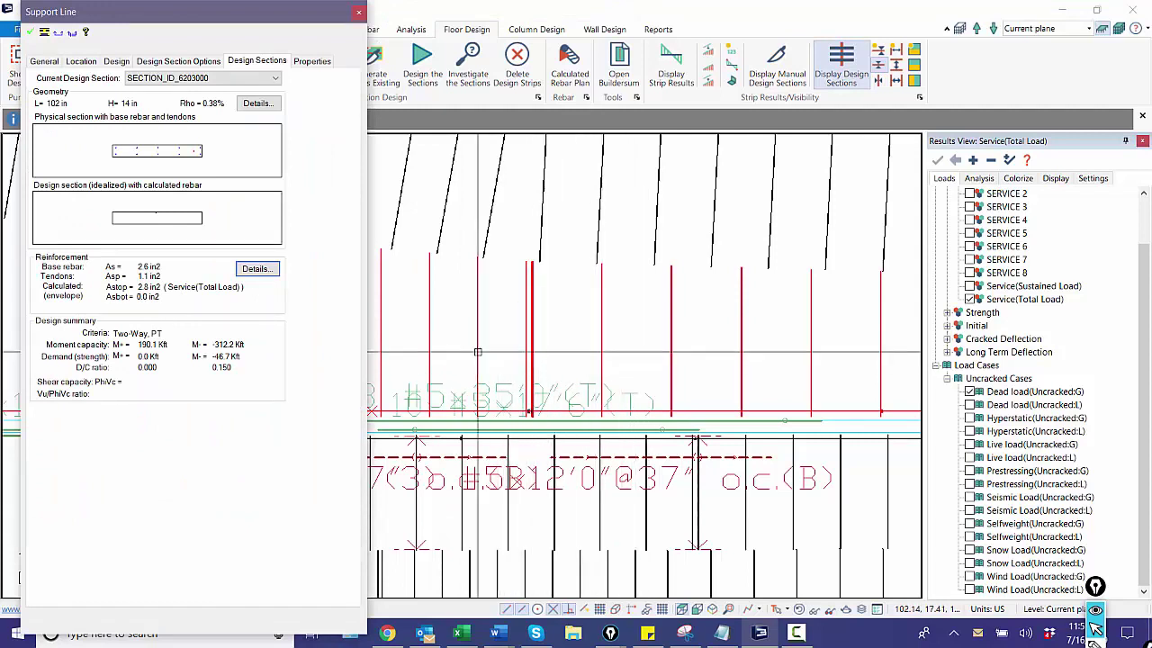
left_click(602, 347)
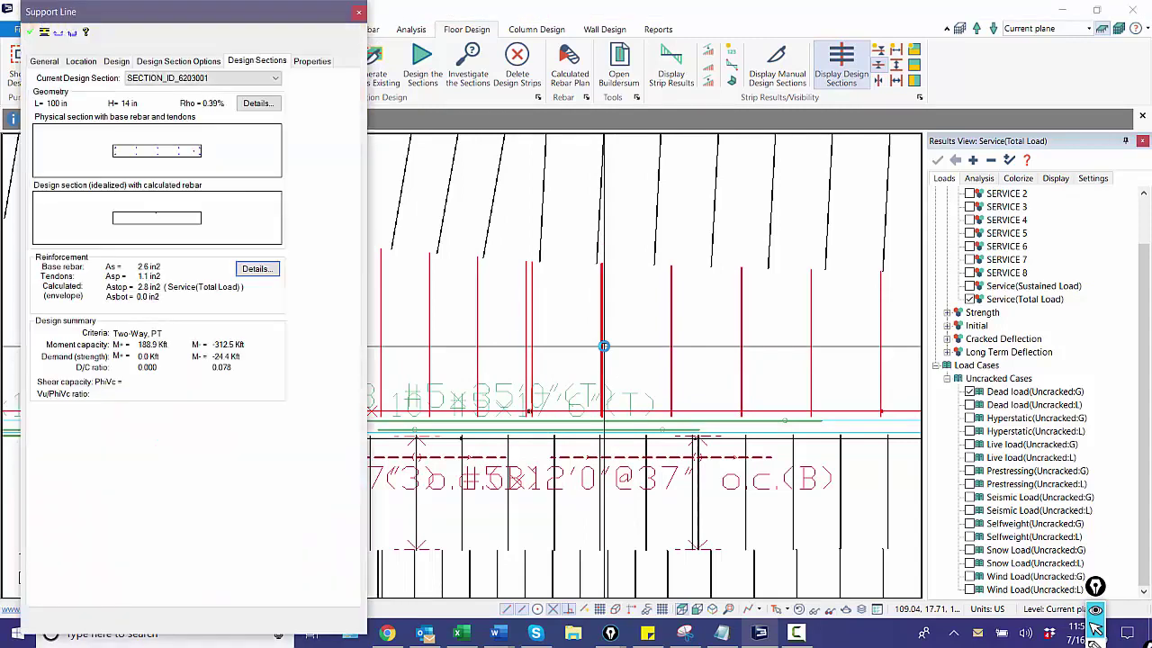
key("Escape")
left_click(669, 346)
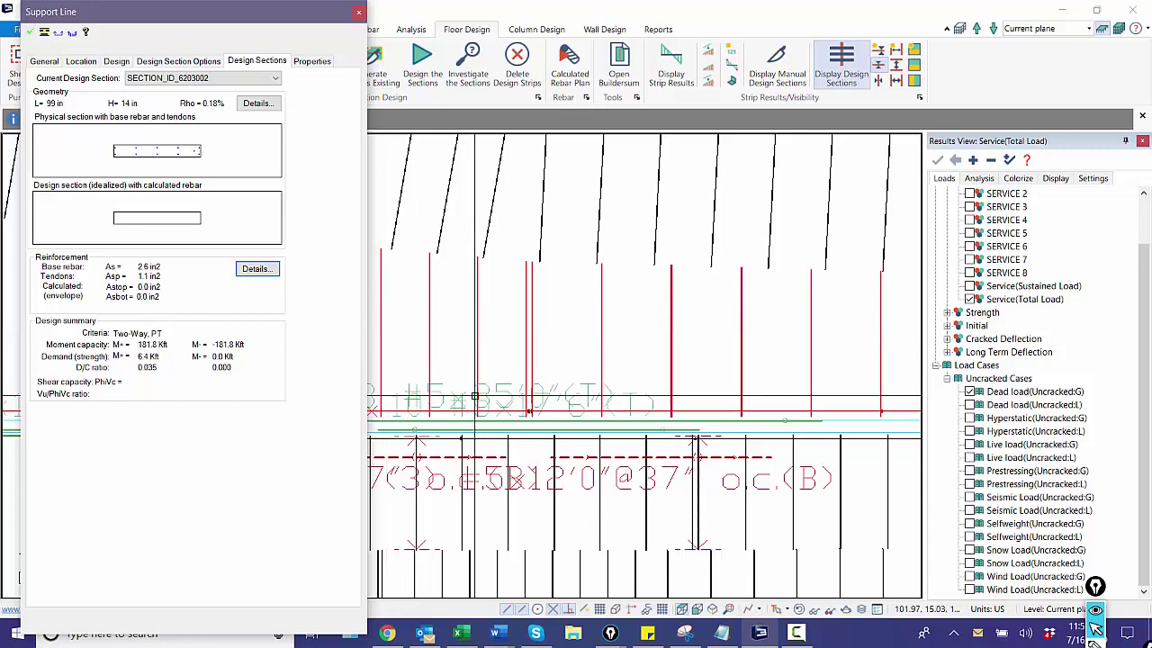
key("Escape")
scroll(473, 379, "up", 2)
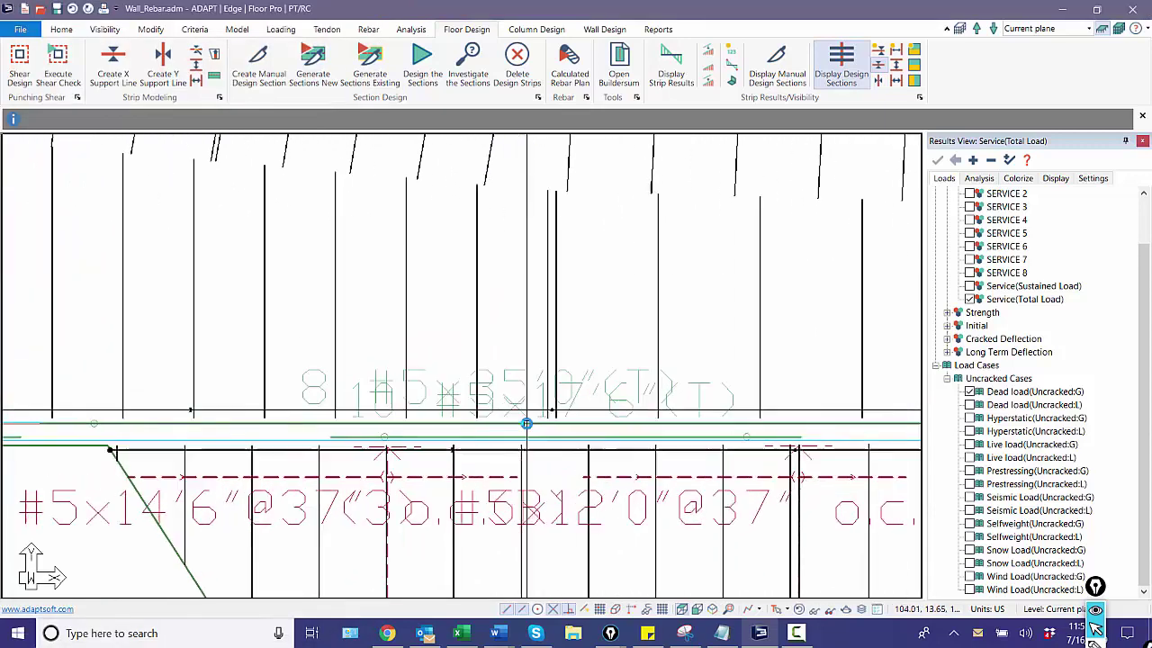
scroll(525, 420, "up", 2)
scroll(540, 404, "up", 2)
scroll(561, 394, "up", 1)
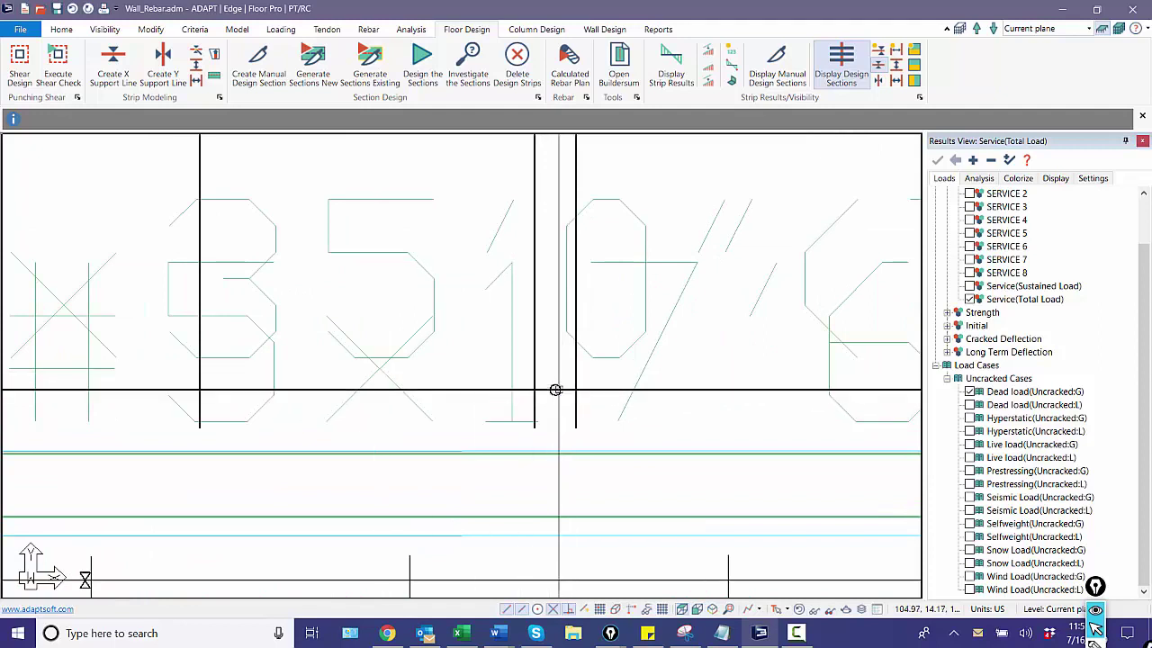
left_click(553, 390)
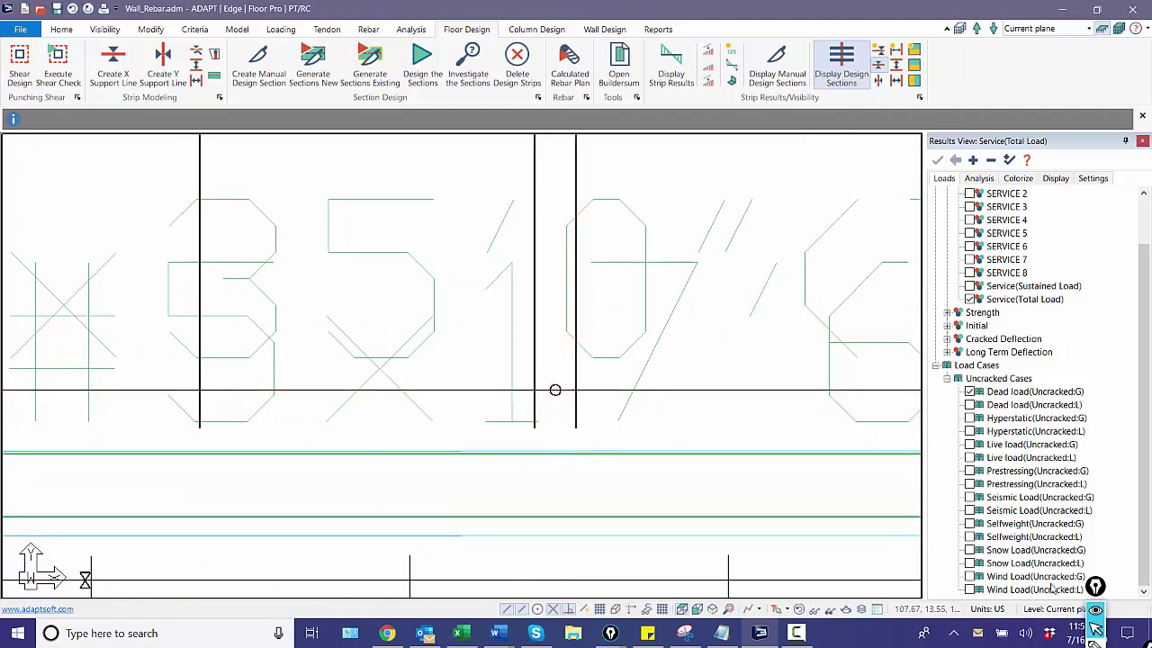
left_click_drag(1094, 587, 1064, 292)
left_click(1064, 353)
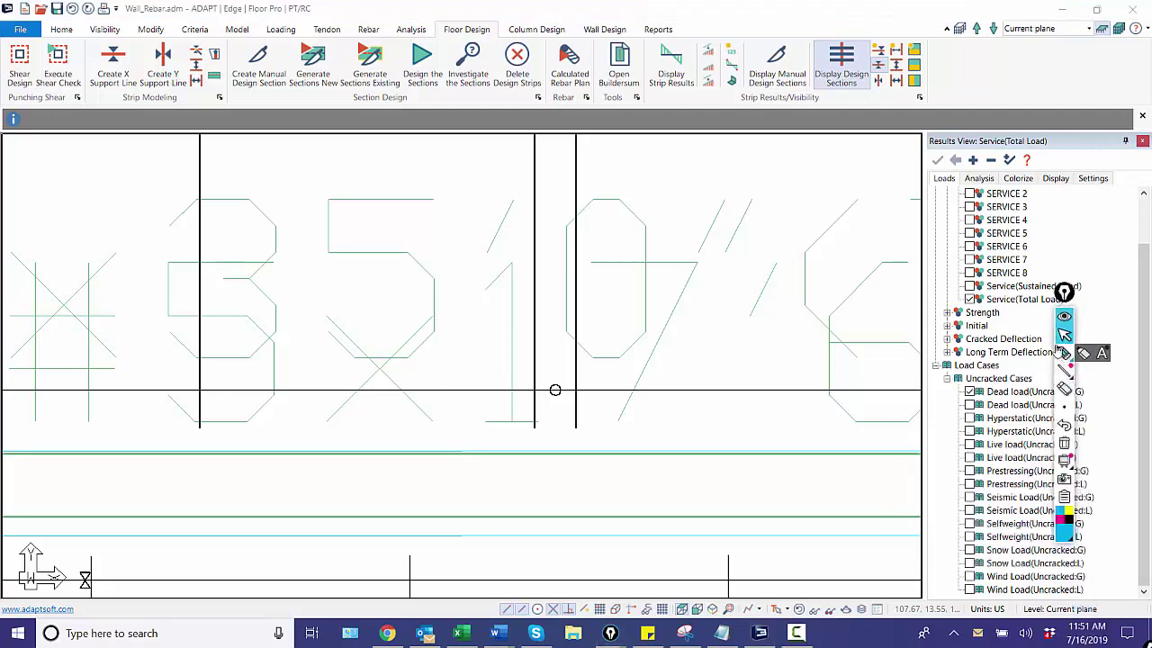
mouse_move(555, 401)
left_mouse_down()
mouse_move(567, 399)
mouse_move(537, 388)
left_mouse_up()
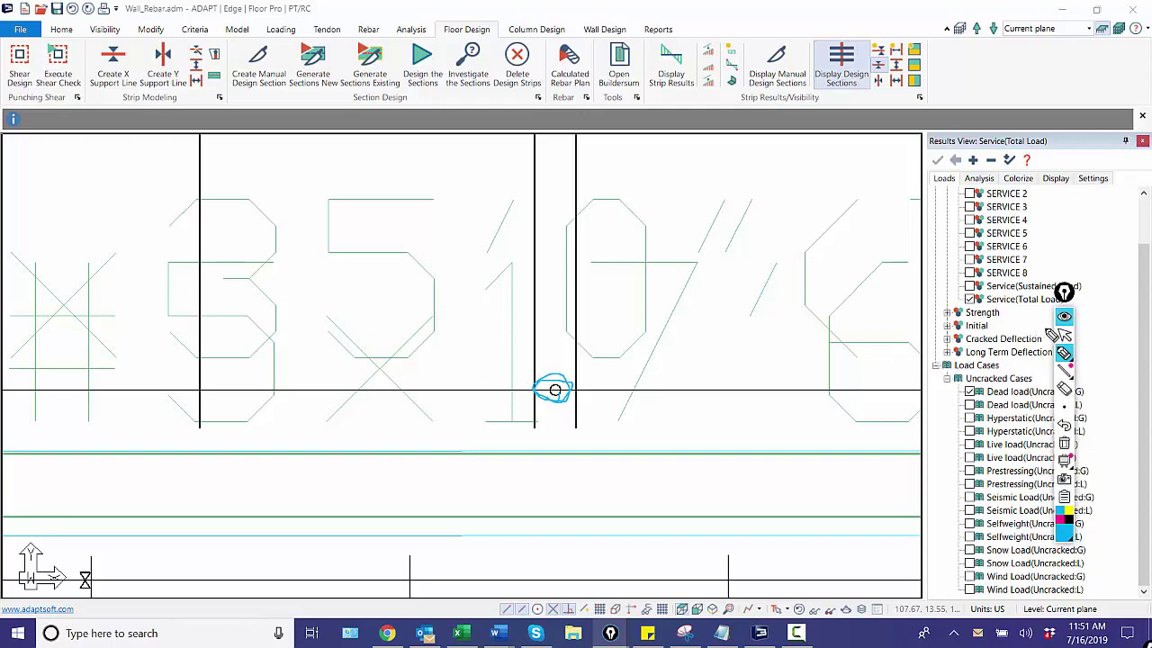
left_click(1063, 443)
scroll(552, 391, "down", 2)
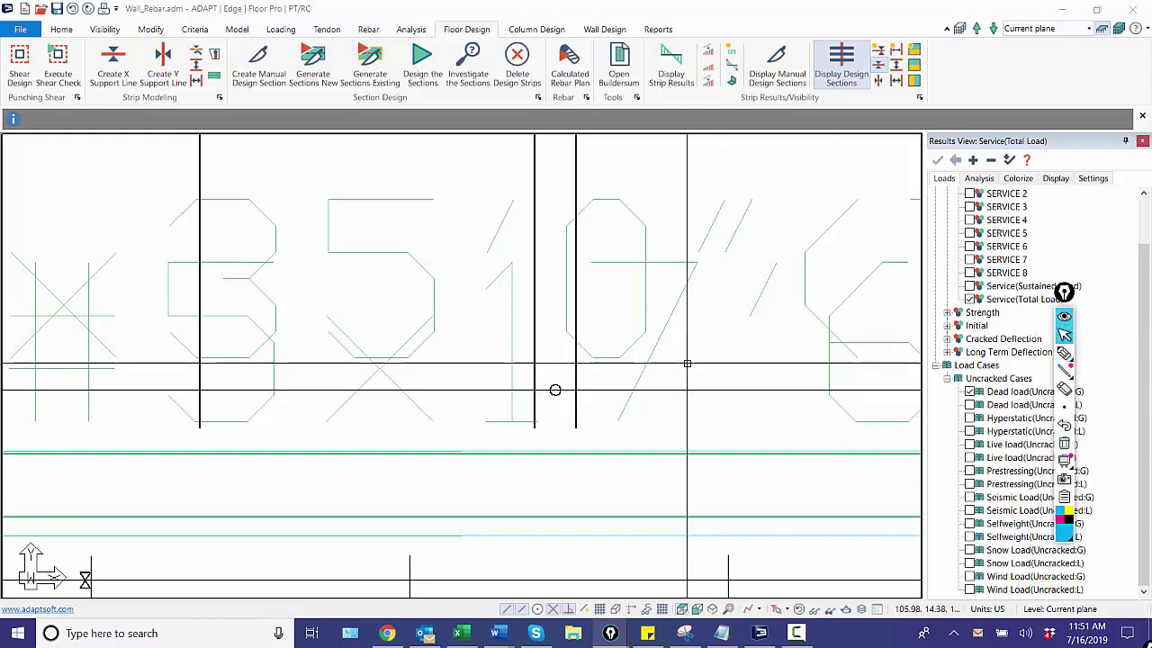
scroll(547, 401, "down", 2)
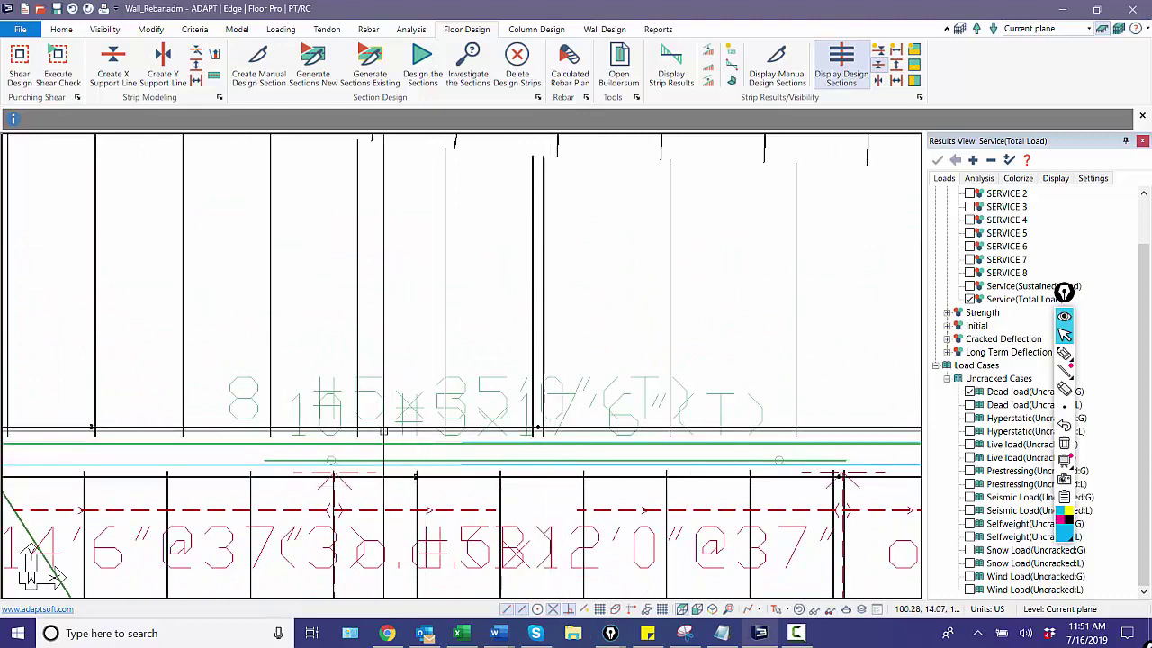
scroll(350, 369, "down", 2)
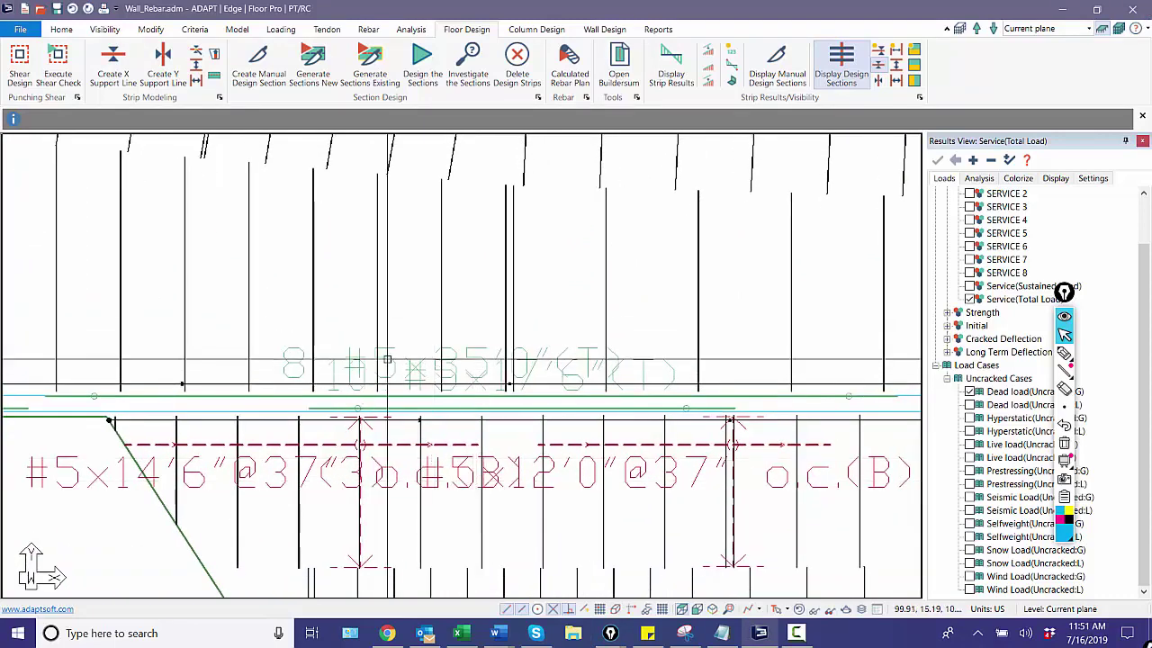
left_click(350, 369)
key("Escape")
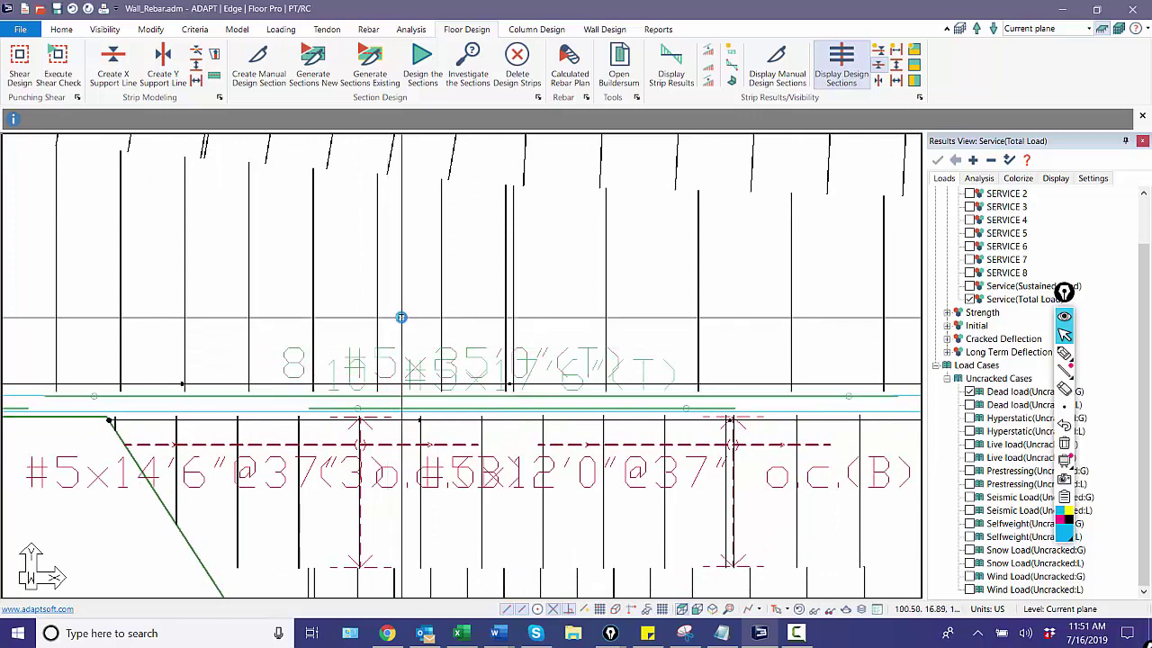
scroll(415, 470, "down", 1)
scroll(416, 470, "down", 1)
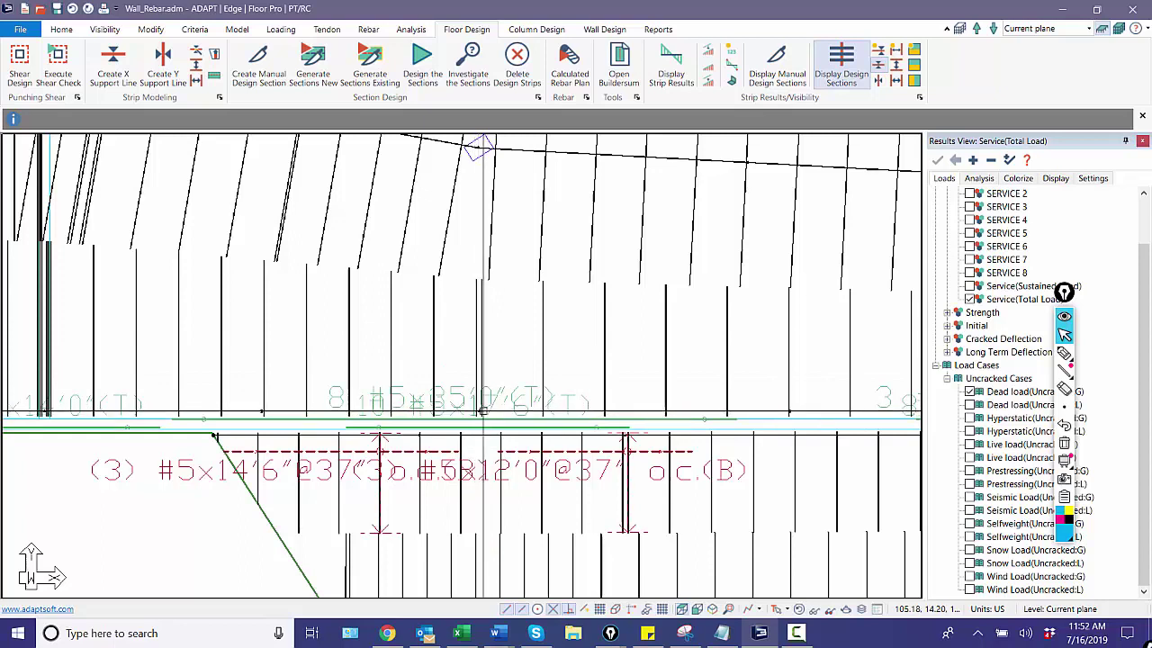
Select Envelope Service as the results load combination
left_click(978, 179)
left_click(943, 179)
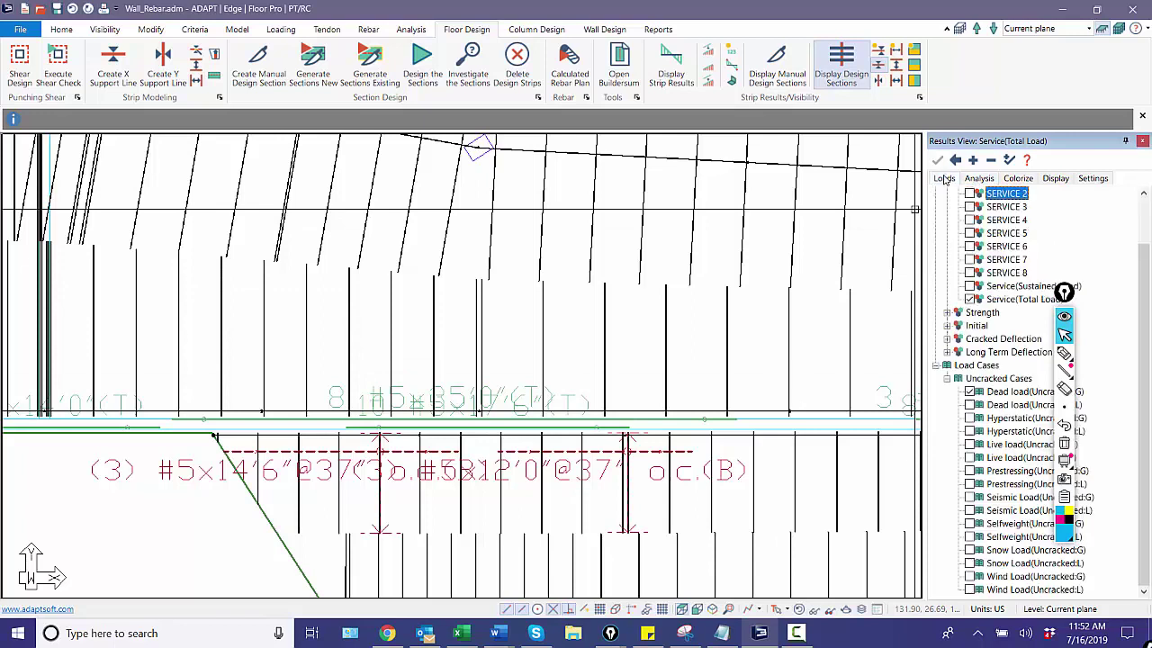
scroll(954, 211, "up", 2)
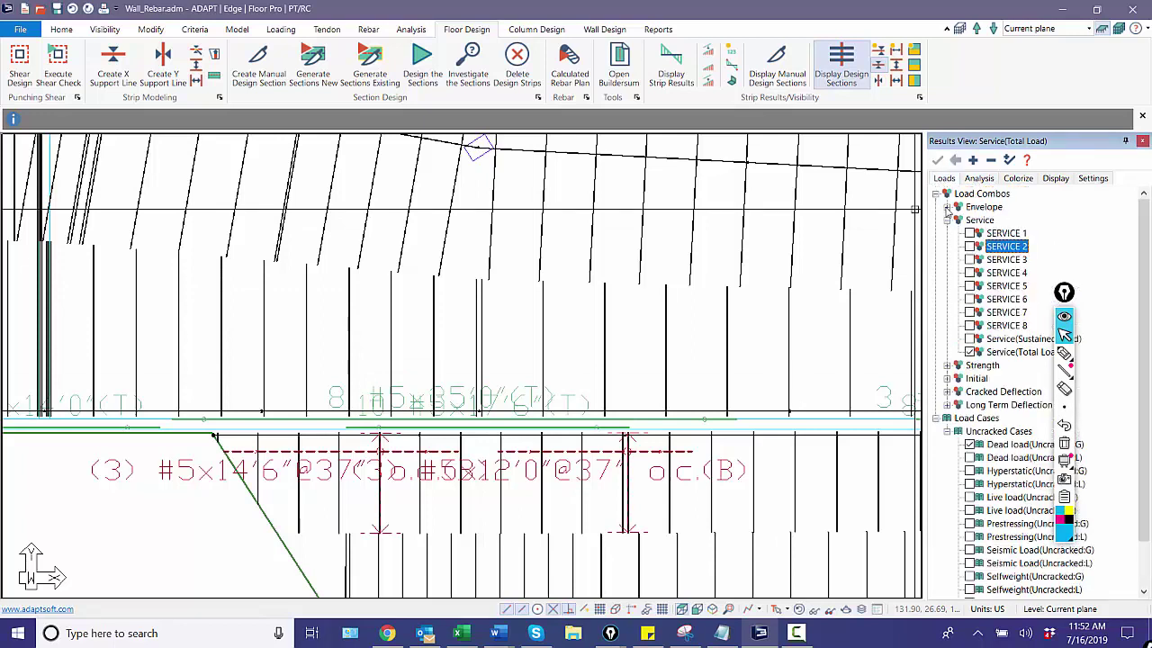
left_click(947, 207)
left_click(970, 233)
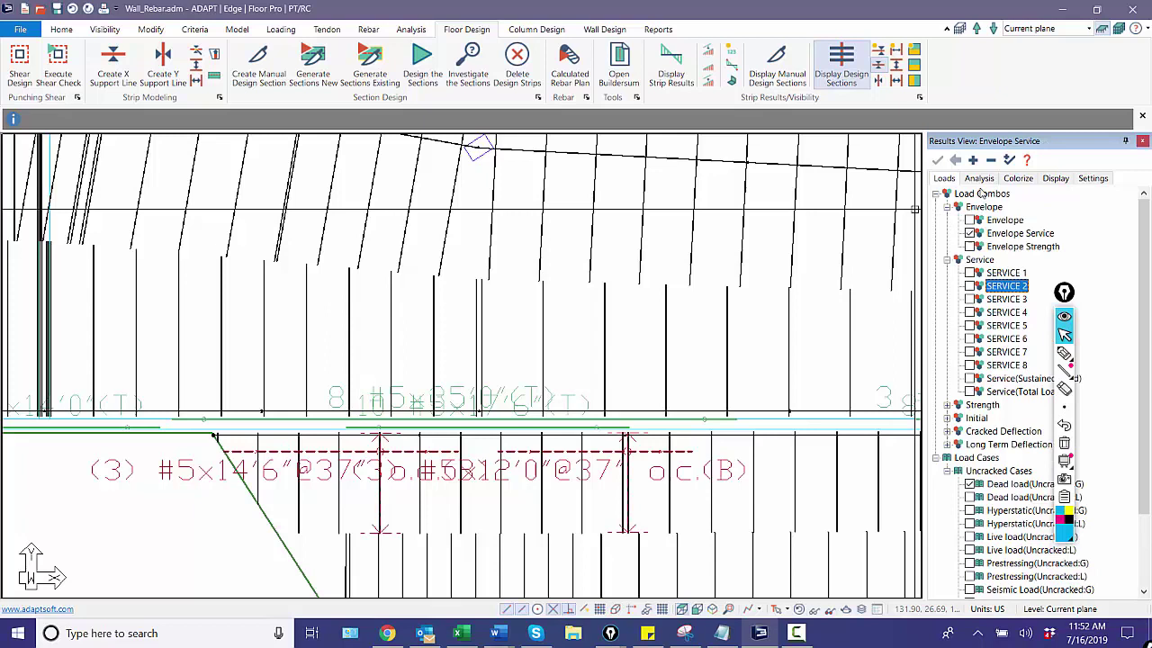
left_click(979, 179)
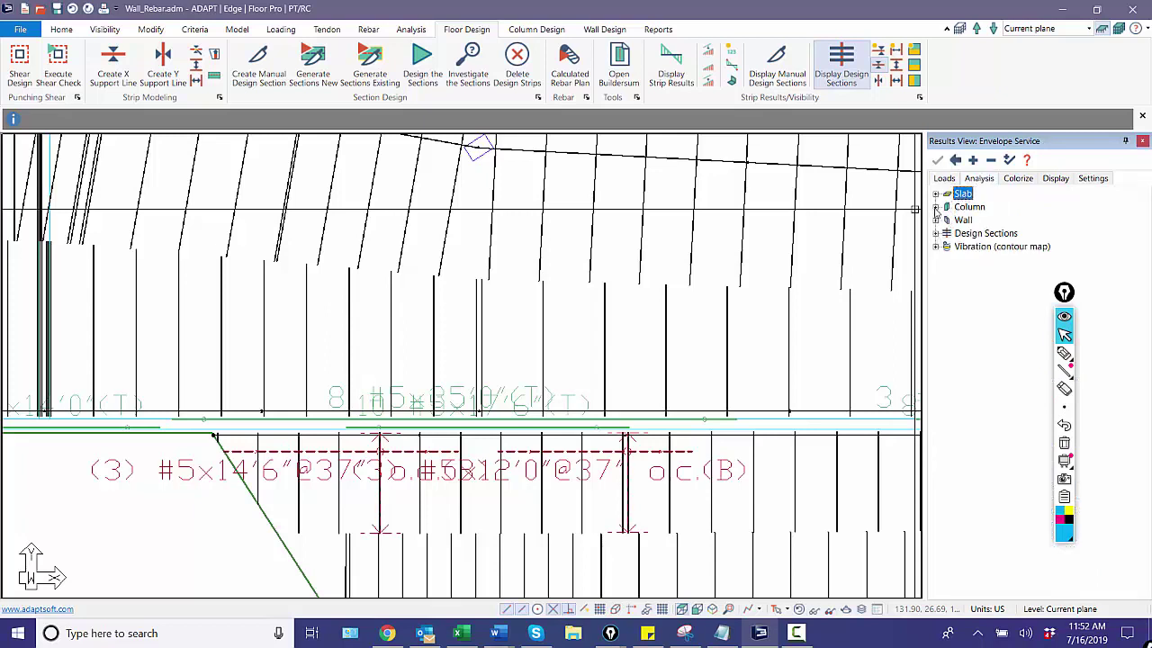
Choose Design Sections > Actions > Bending as the displayed result
left_click(936, 234)
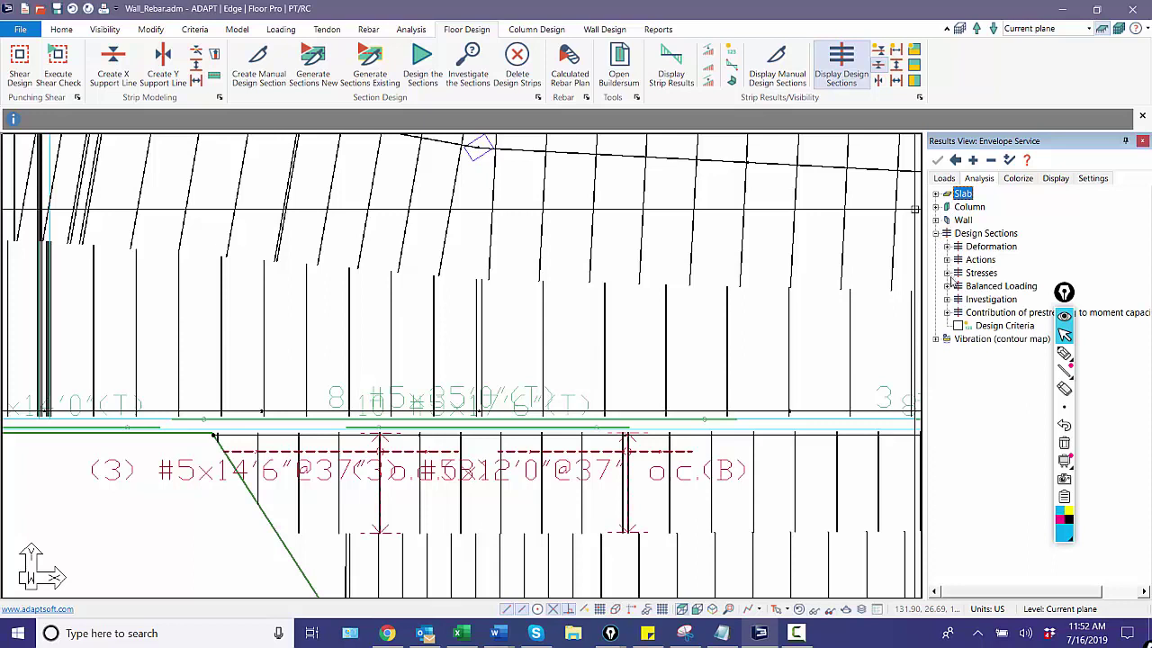
left_click(946, 260)
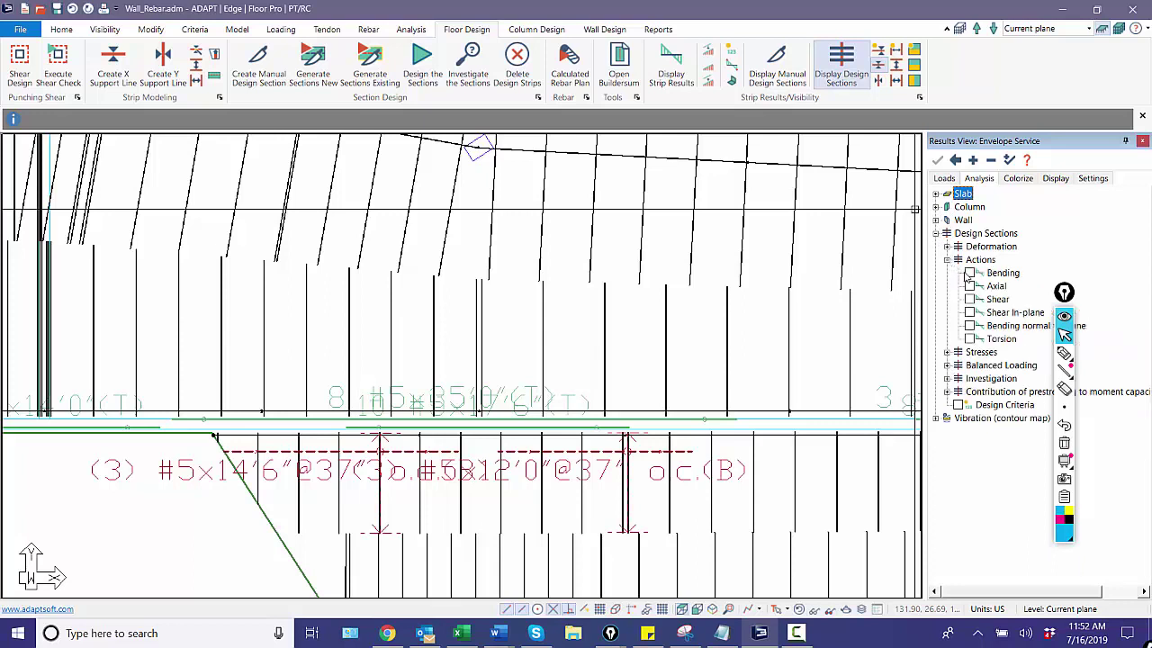
left_click(969, 273)
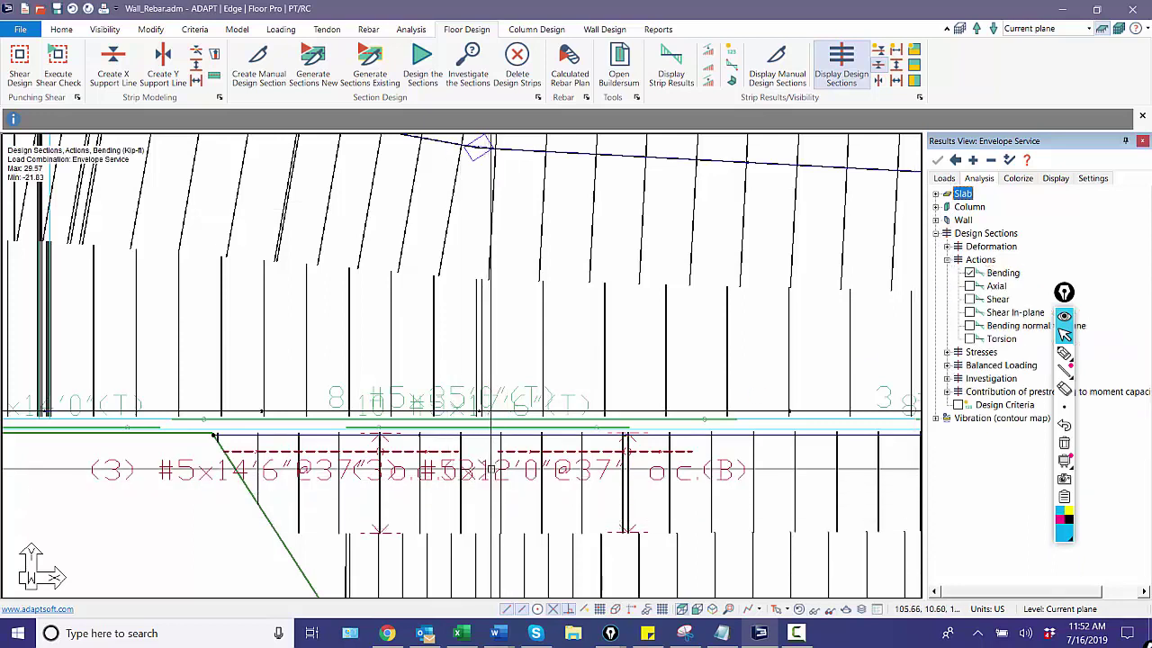
Plot the bending diagram with value labels, review the -29.63 kip-ft peak, then hide it
left_click(733, 79)
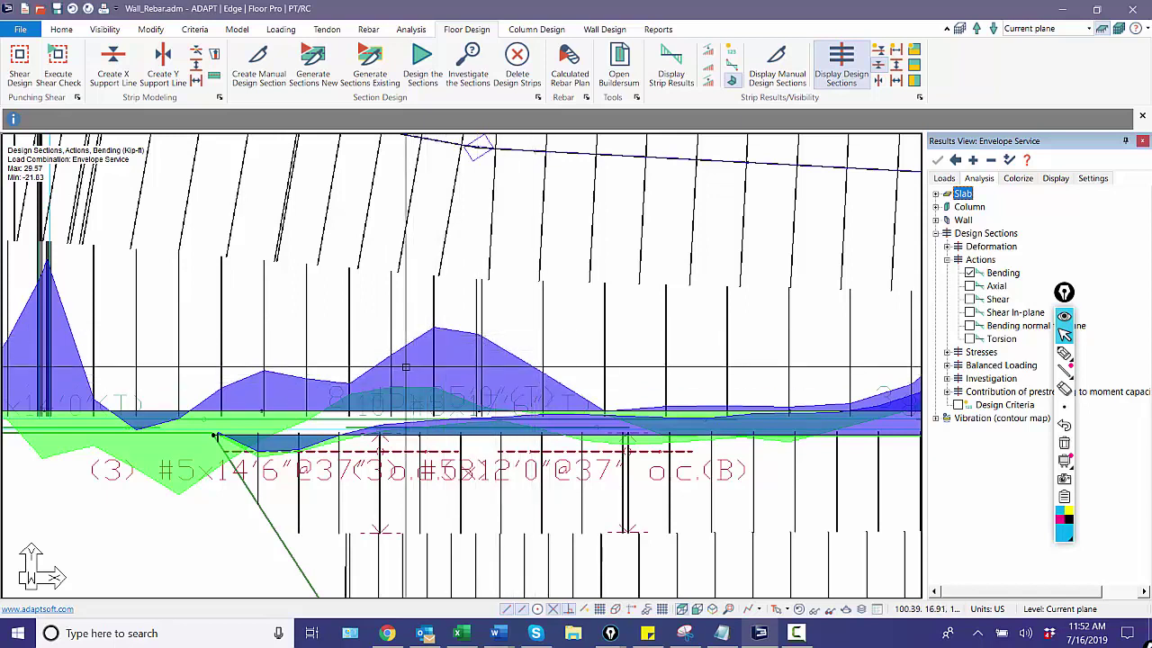
left_click(733, 51)
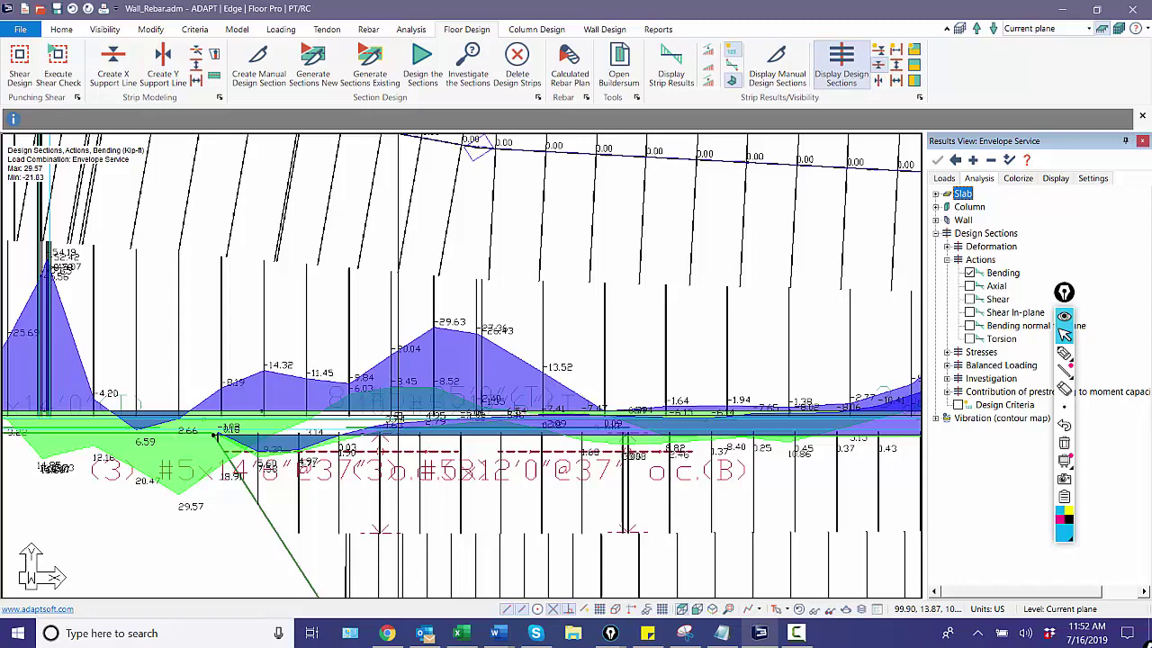
scroll(410, 404, "up", 2)
scroll(410, 404, "up", 2)
scroll(454, 395, "up", 2)
scroll(452, 369, "up", 1)
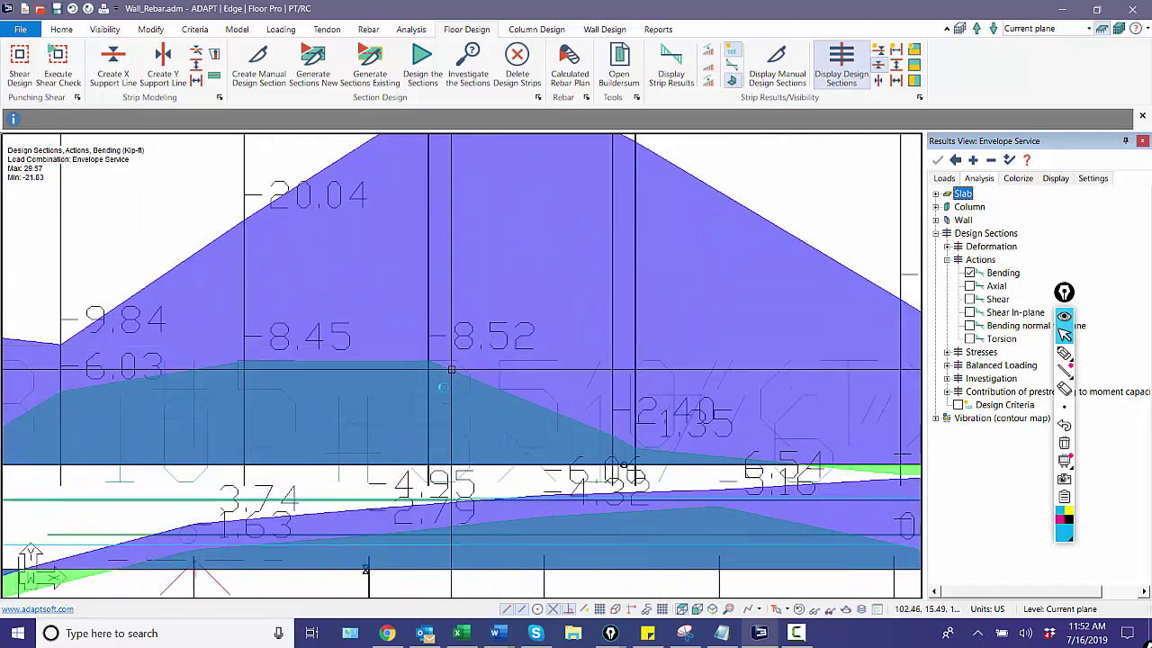
scroll(452, 369, "down", 1)
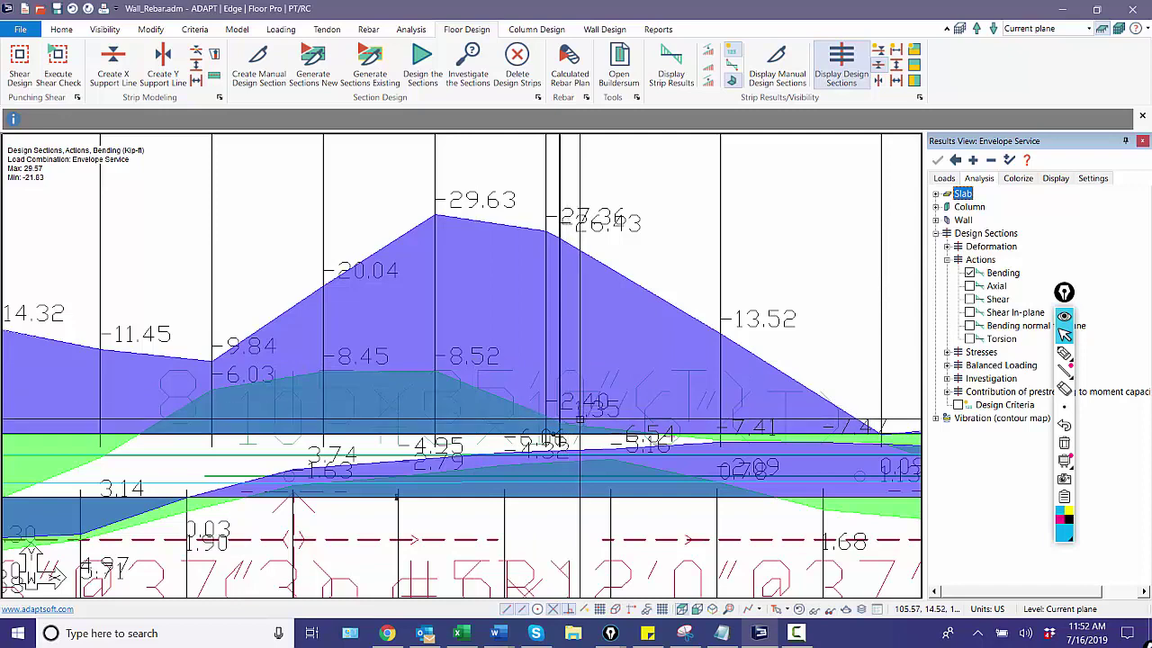
scroll(732, 459, "up", 2)
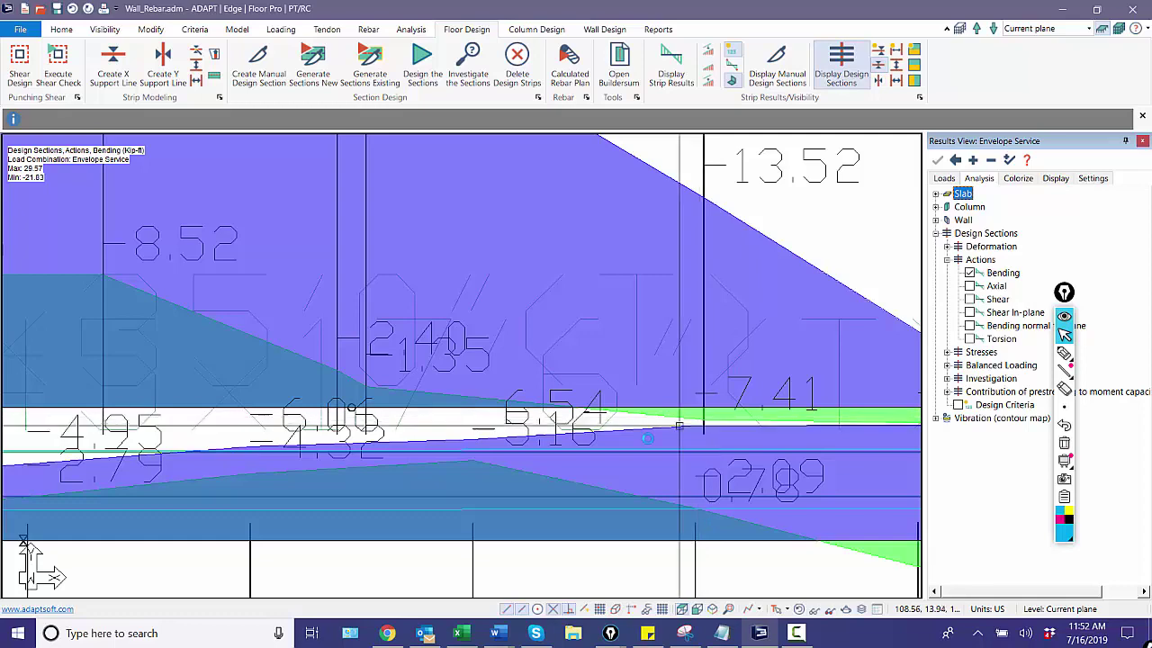
scroll(646, 438, "down", 3)
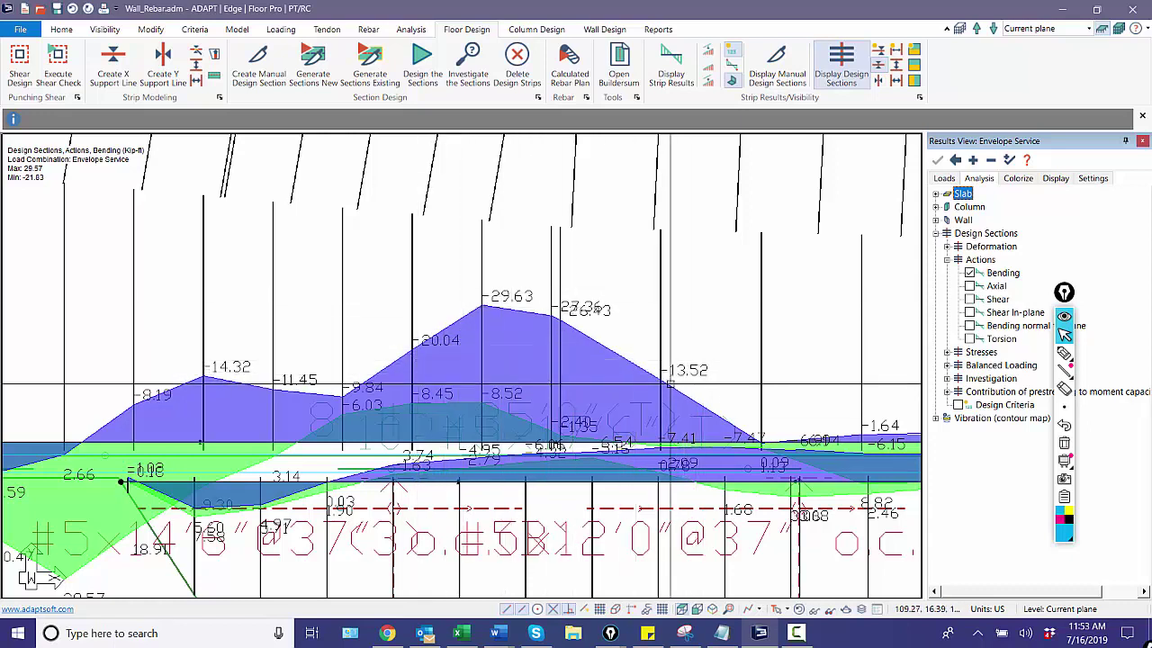
left_click(970, 273)
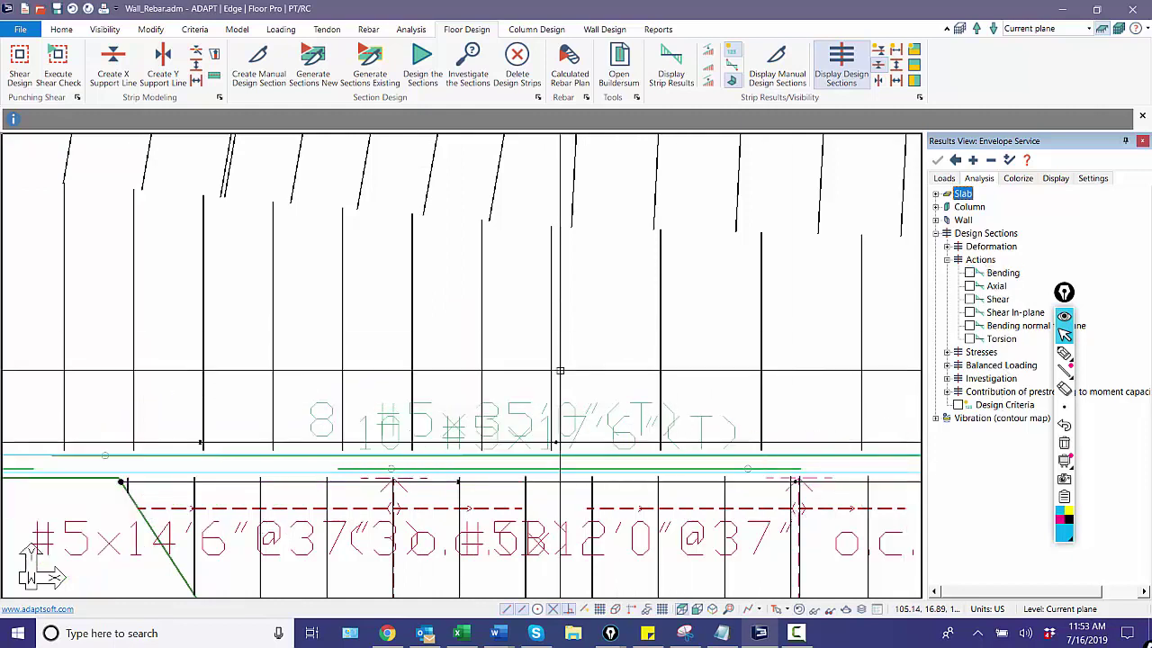
left_click(550, 367)
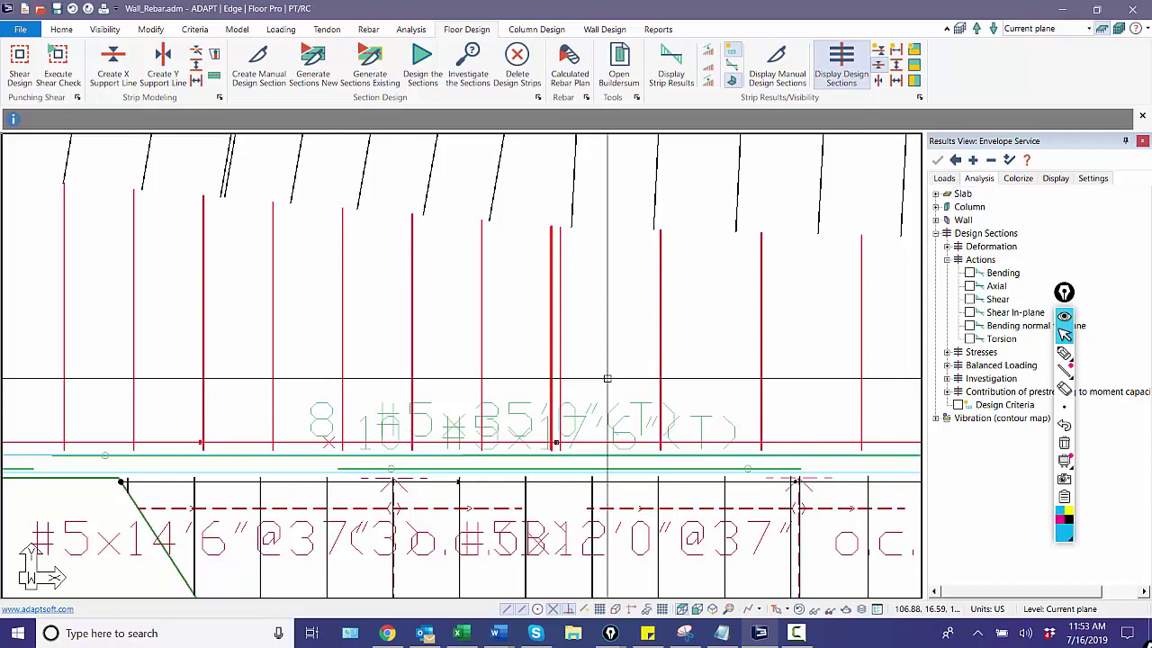
double_click(551, 355)
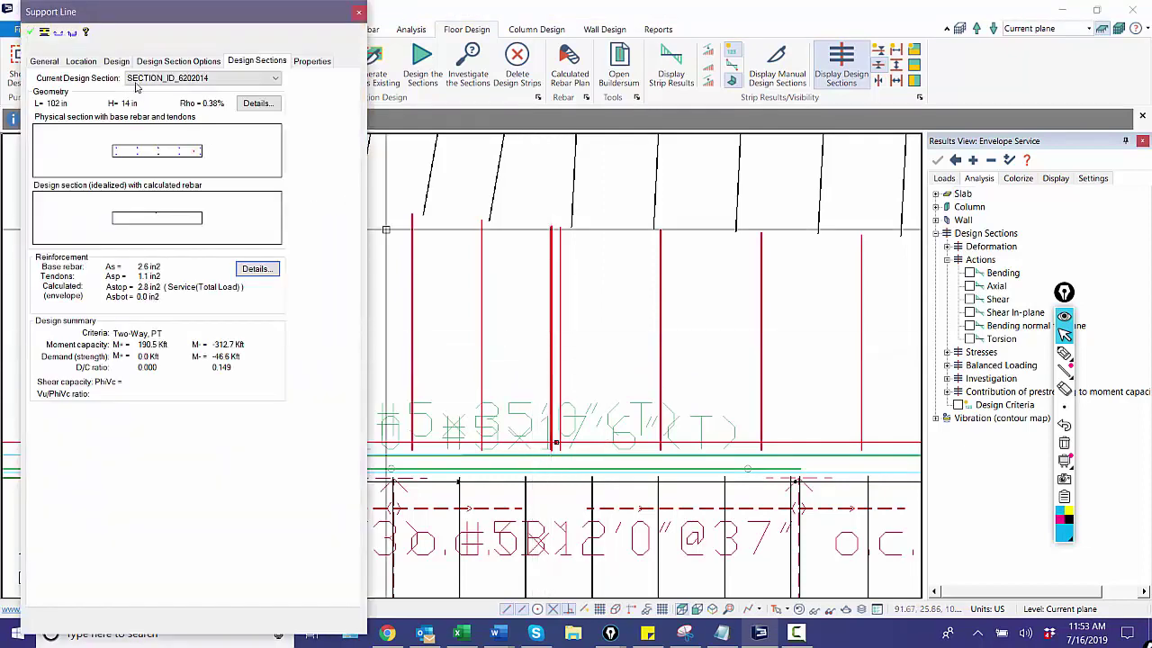
left_click(118, 61)
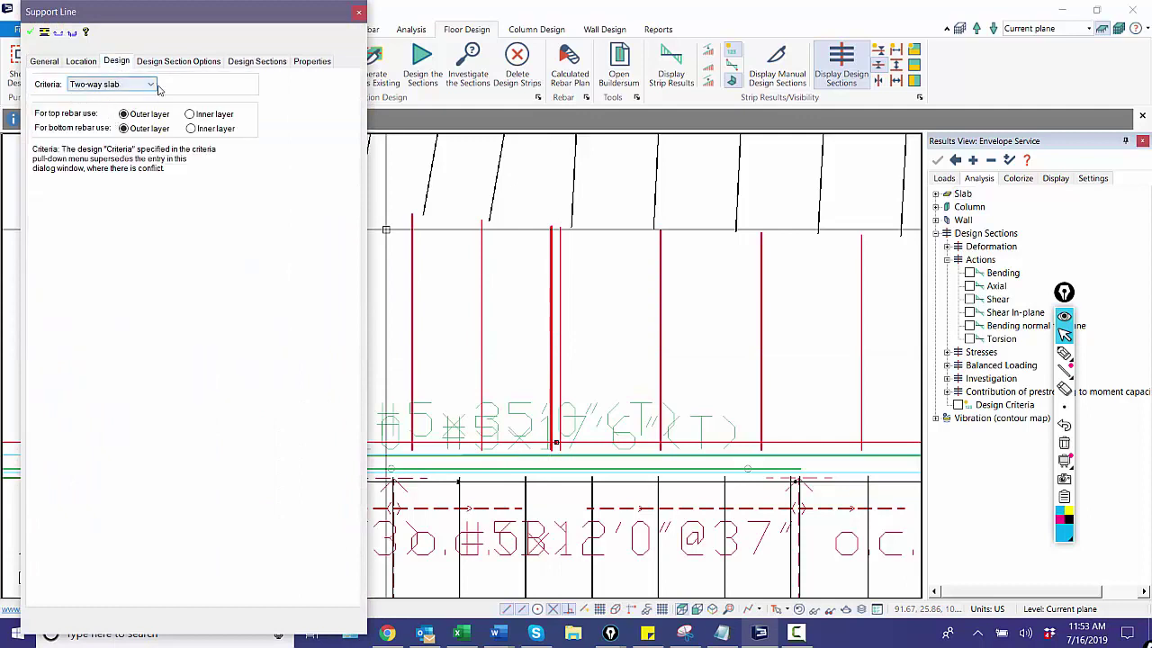
left_click(201, 63)
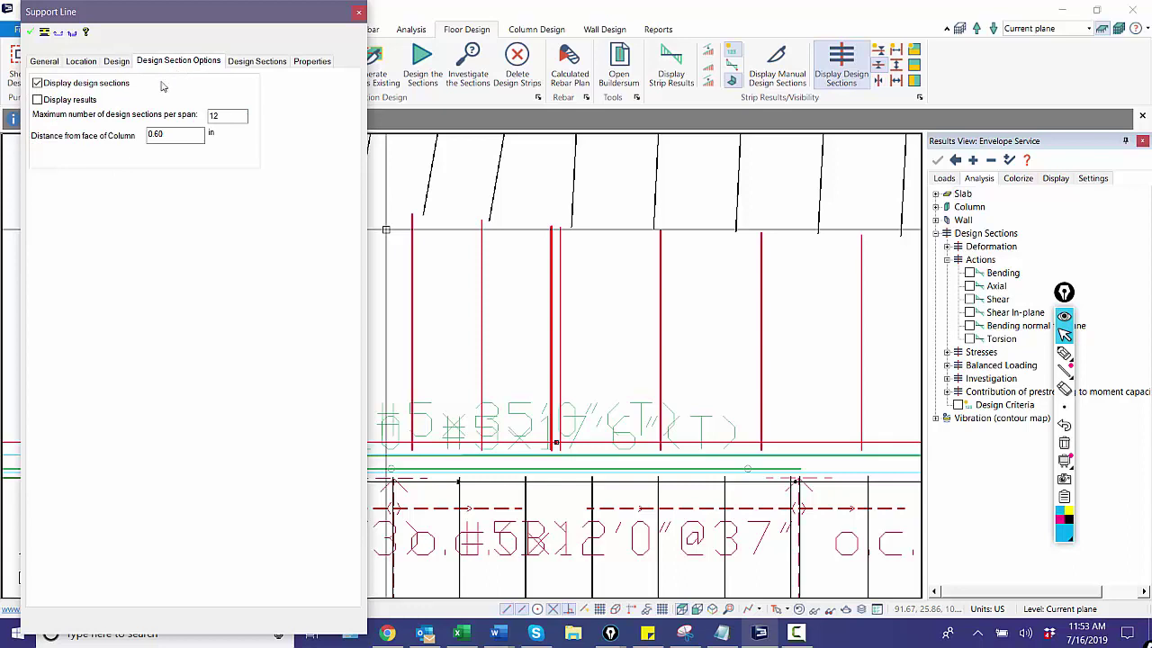
left_click(258, 63)
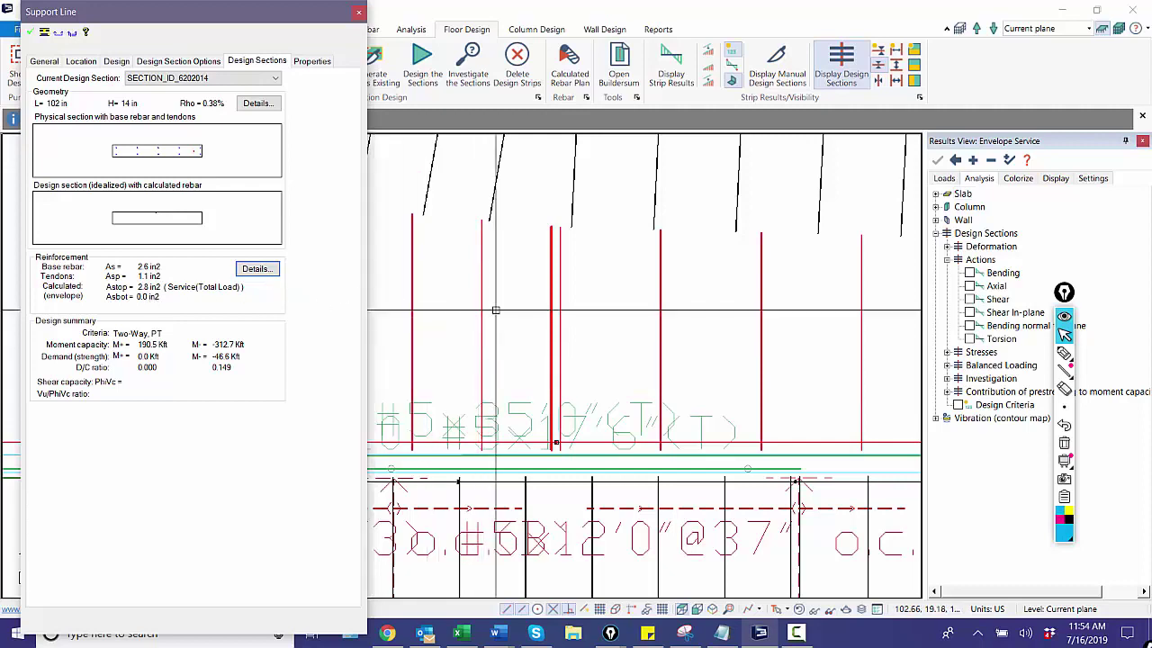
key("Escape")
scroll(495, 310, "down", 2)
scroll(495, 309, "down", 1)
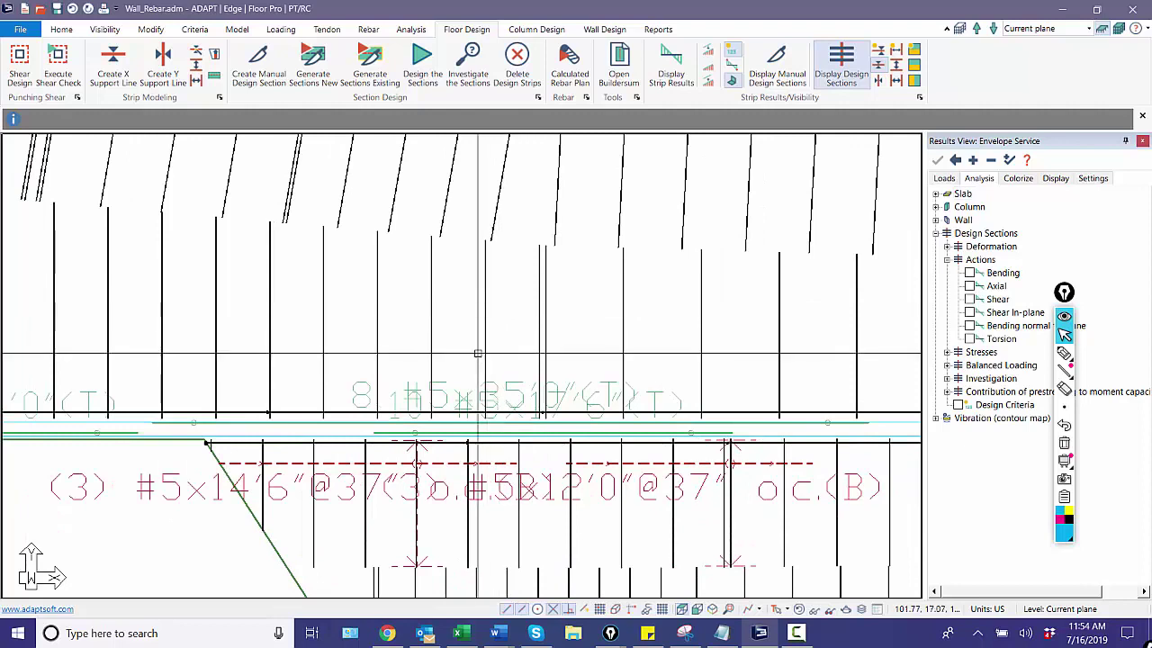
scroll(459, 390, "down", 1)
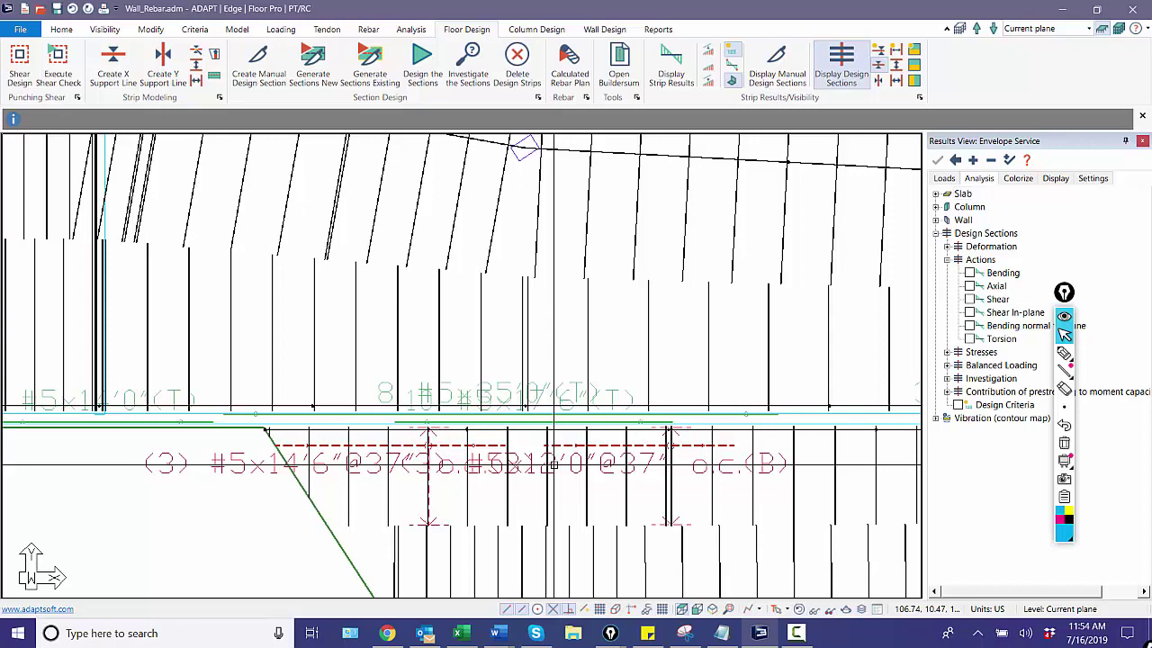
scroll(540, 450, "up", 1)
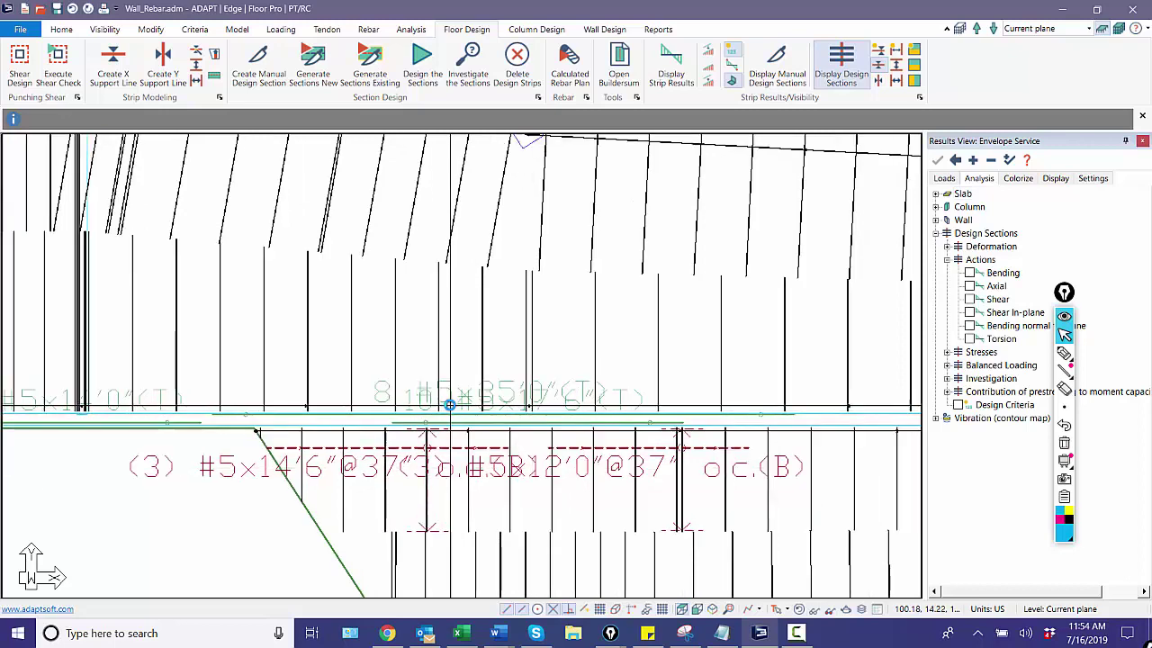
scroll(531, 432, "up", 1)
scroll(516, 415, "up", 1)
scroll(576, 419, "down", 1)
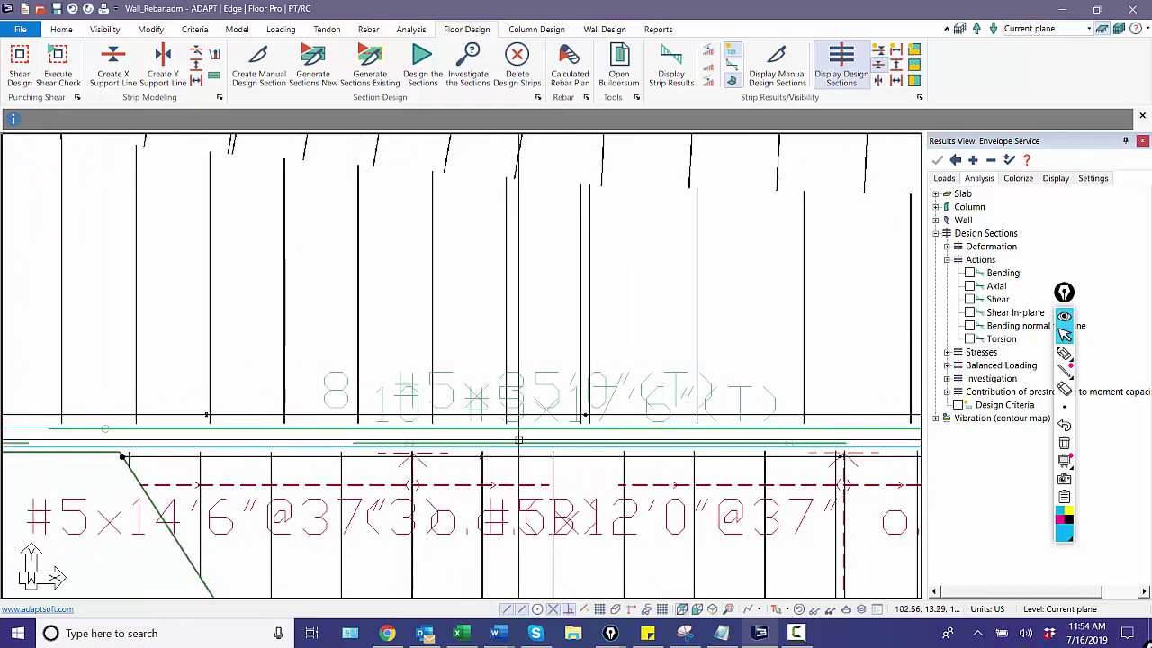
scroll(621, 423, "up", 1)
scroll(629, 424, "up", 1)
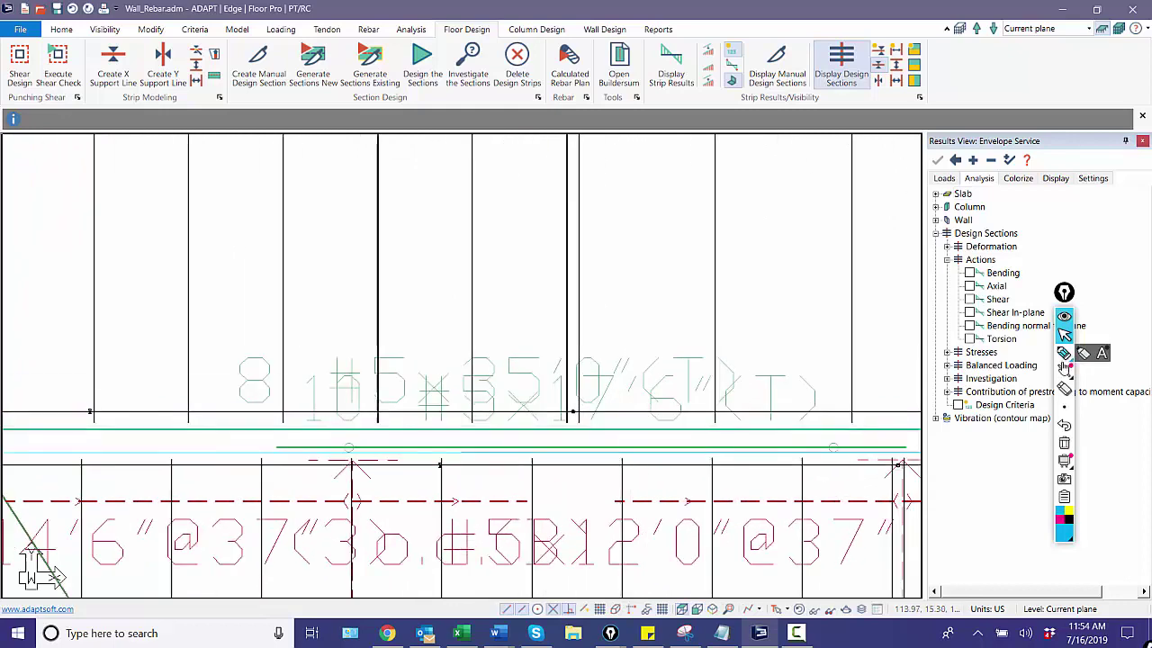
left_click(1064, 352)
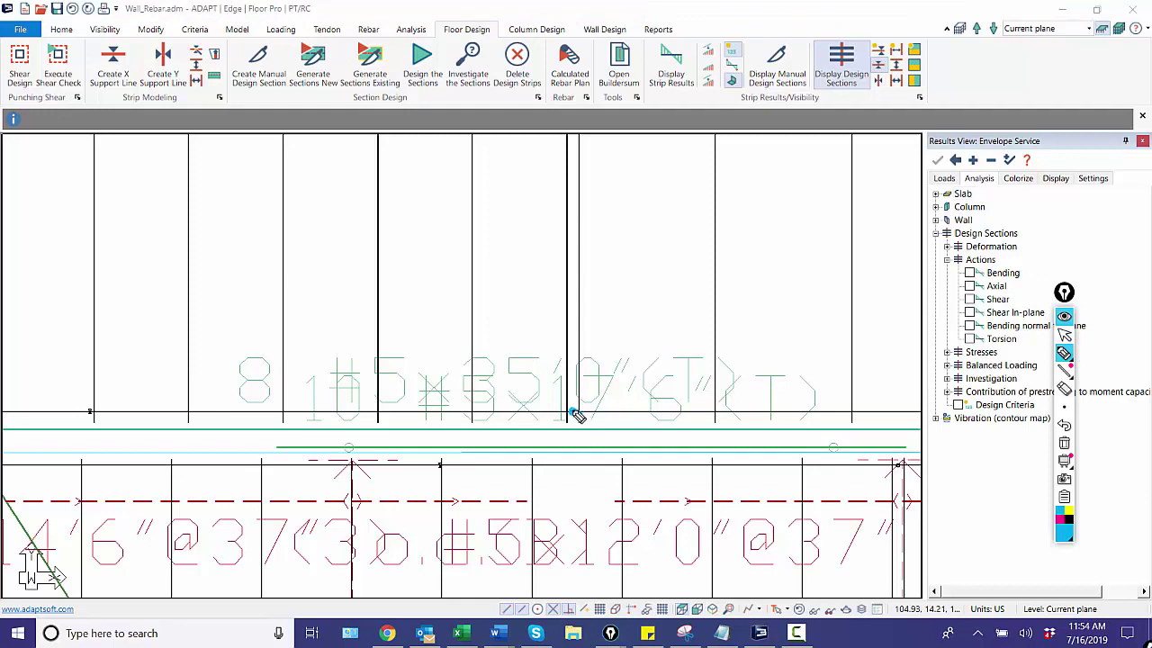
left_click(574, 413)
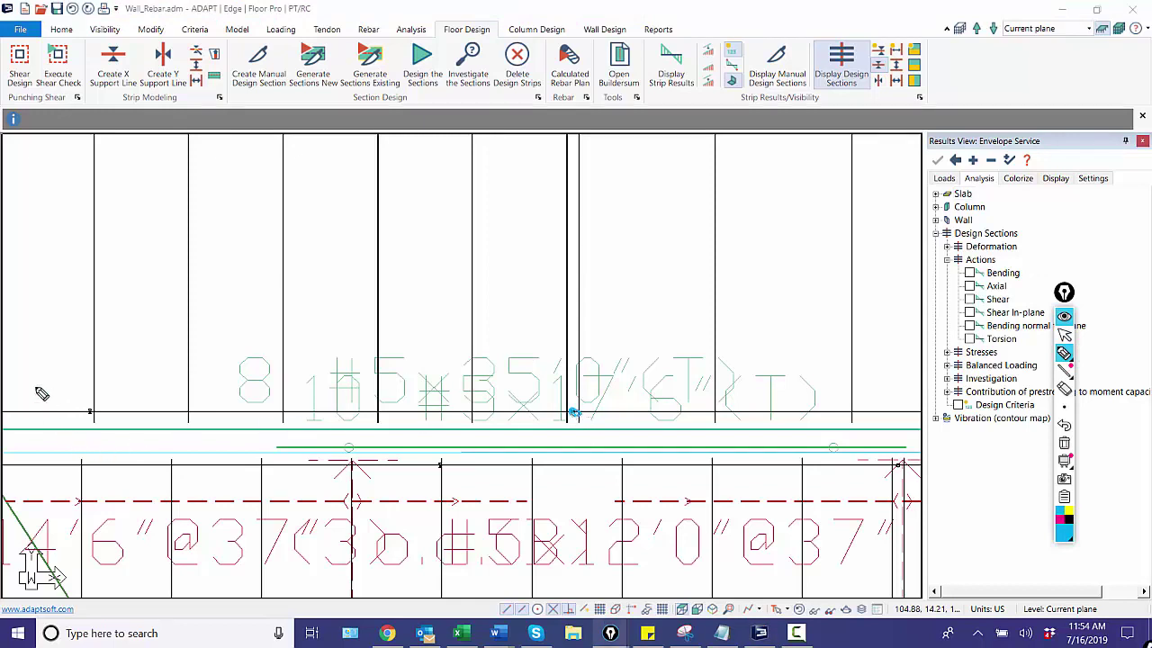
mouse_move(302, 400)
left_mouse_down()
mouse_move(206, 399)
mouse_move(207, 427)
left_mouse_up()
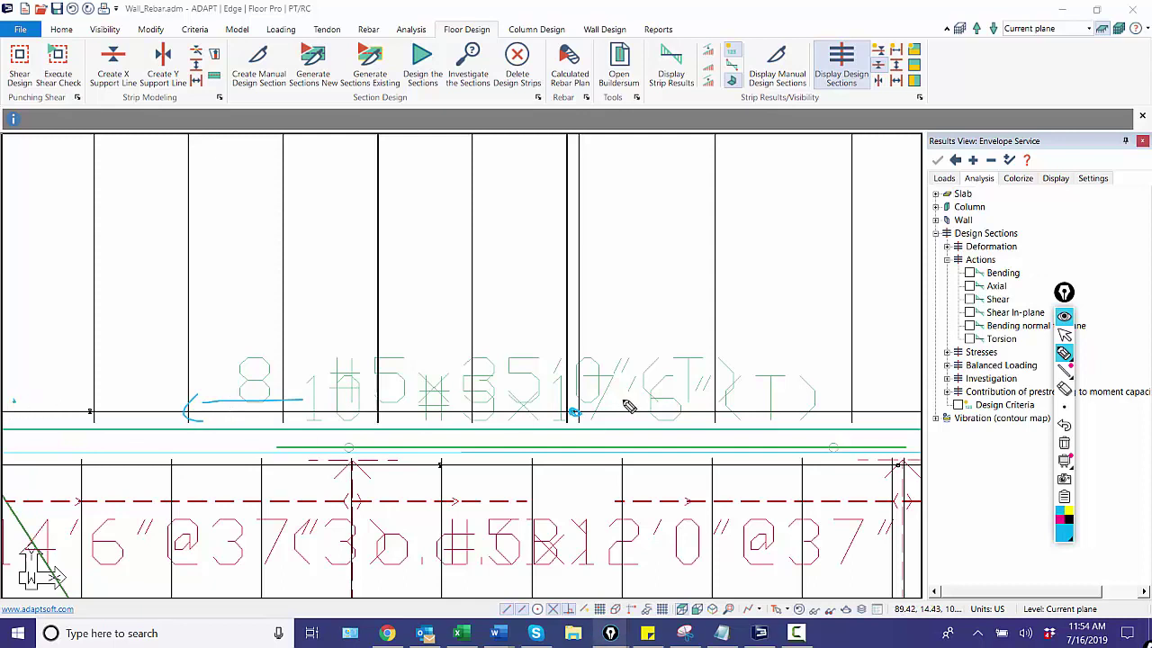
mouse_move(625, 399)
left_mouse_down()
mouse_move(745, 387)
mouse_move(766, 402)
mouse_move(792, 396)
left_mouse_up()
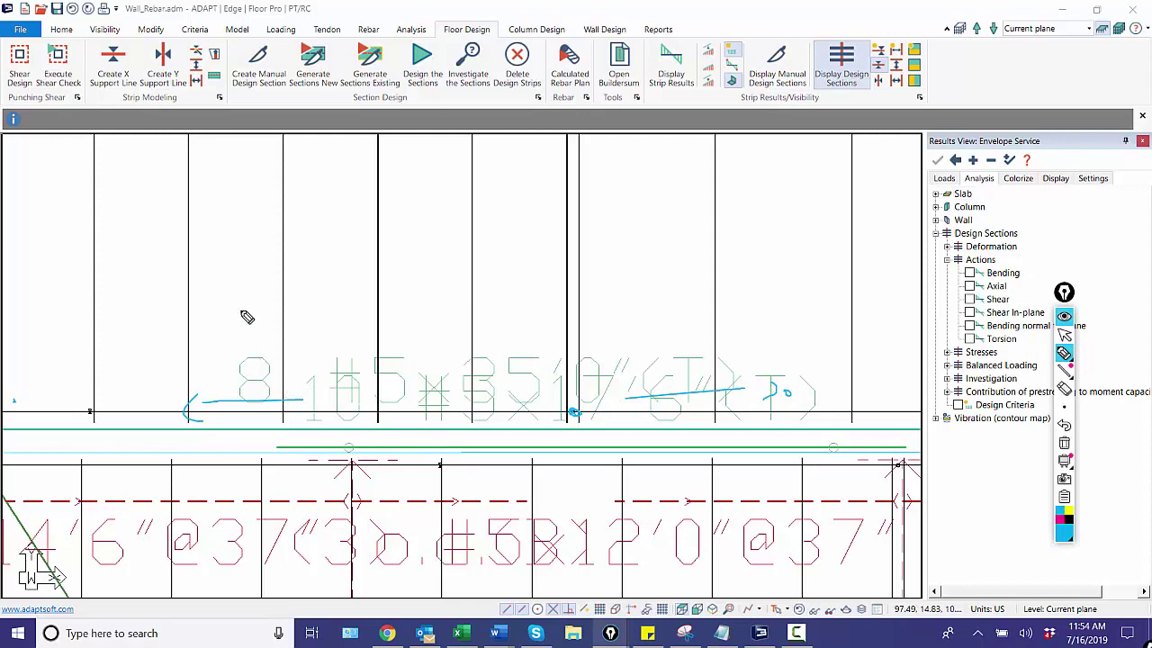
mouse_move(242, 310)
left_mouse_down()
mouse_move(255, 330)
mouse_move(345, 325)
left_mouse_up()
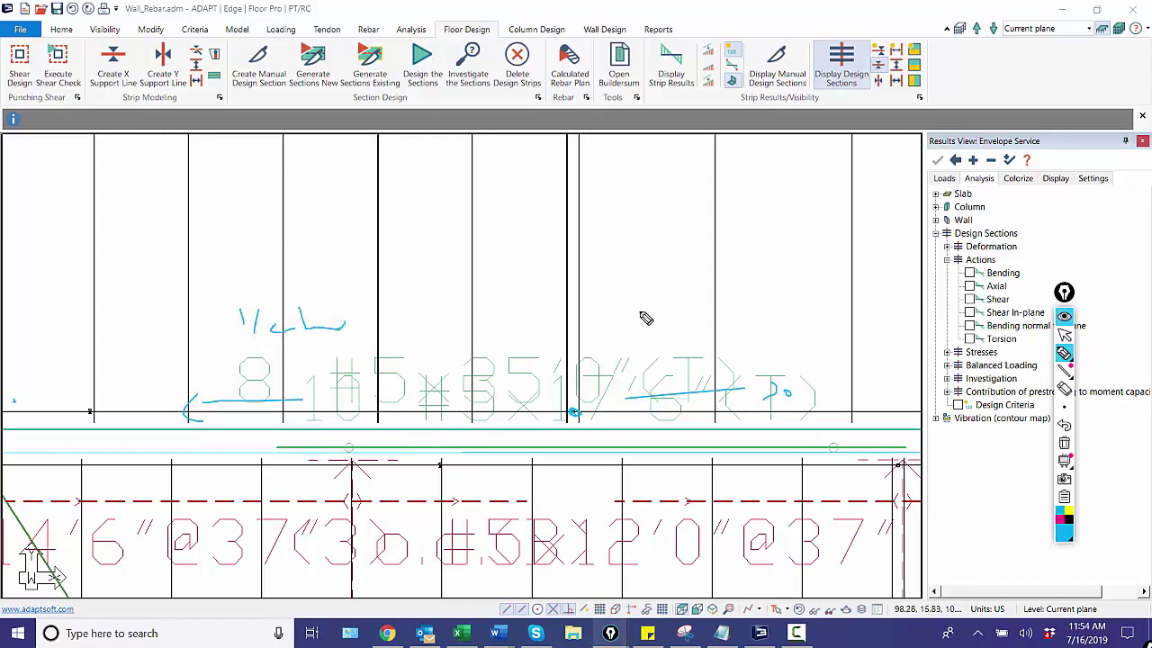
left_click_drag(767, 299, 844, 334)
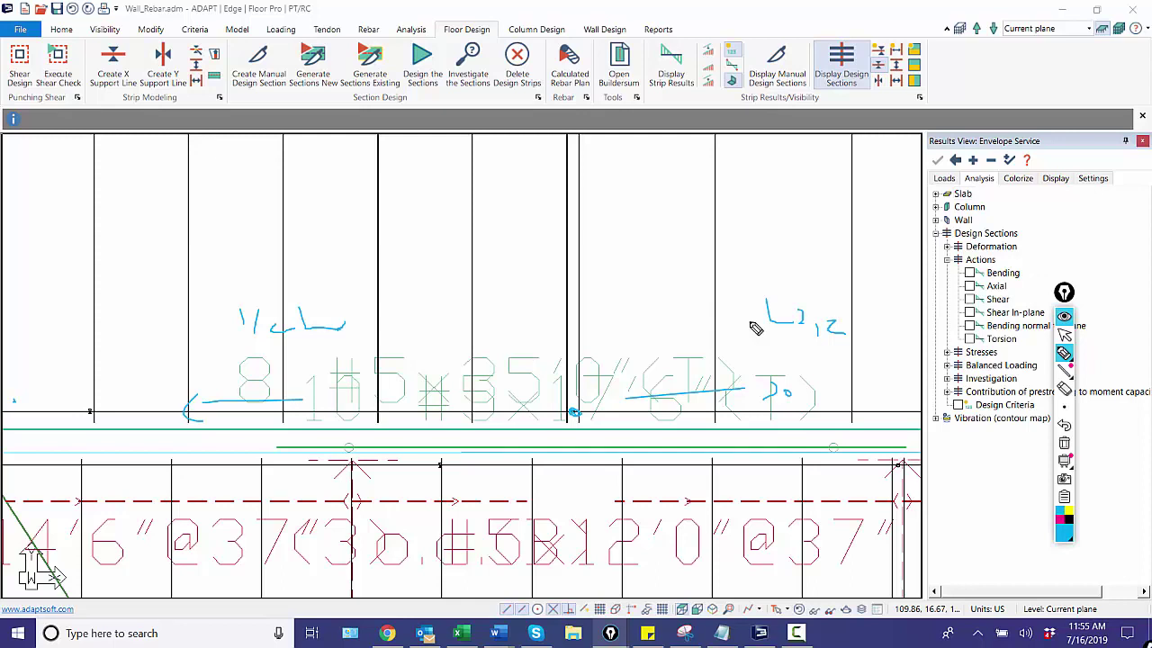
left_click(1063, 443)
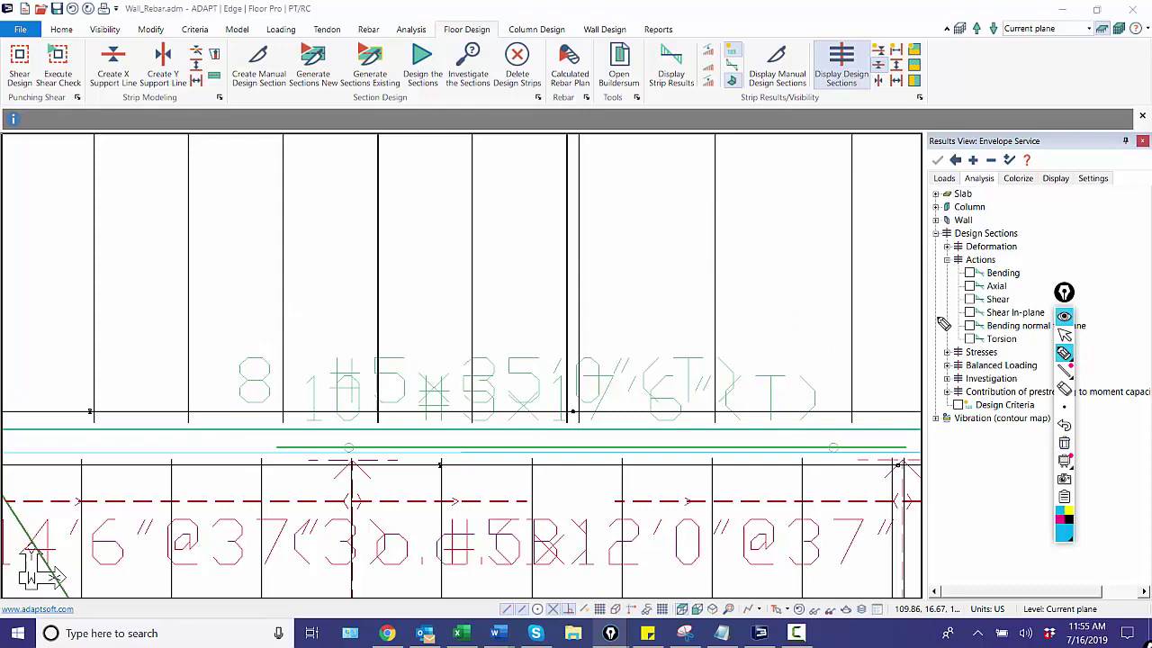
left_click(1063, 335)
scroll(579, 387, "down", 2)
scroll(578, 387, "down", 2)
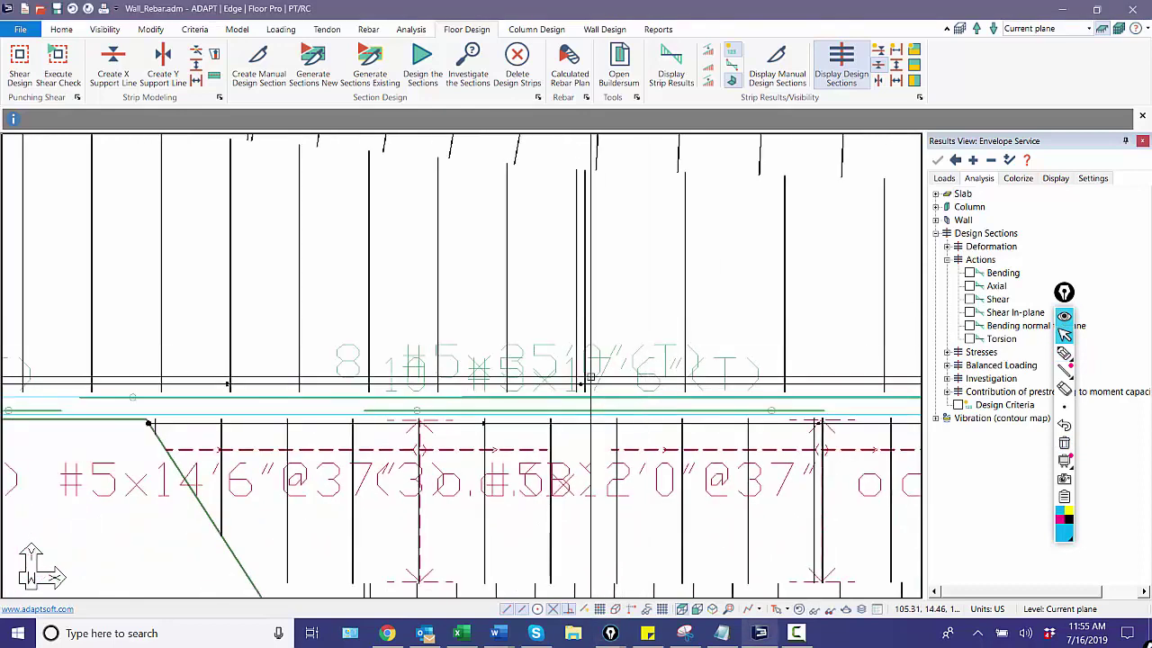
scroll(579, 386, "down", 1)
scroll(579, 387, "up", 1)
scroll(580, 386, "up", 2)
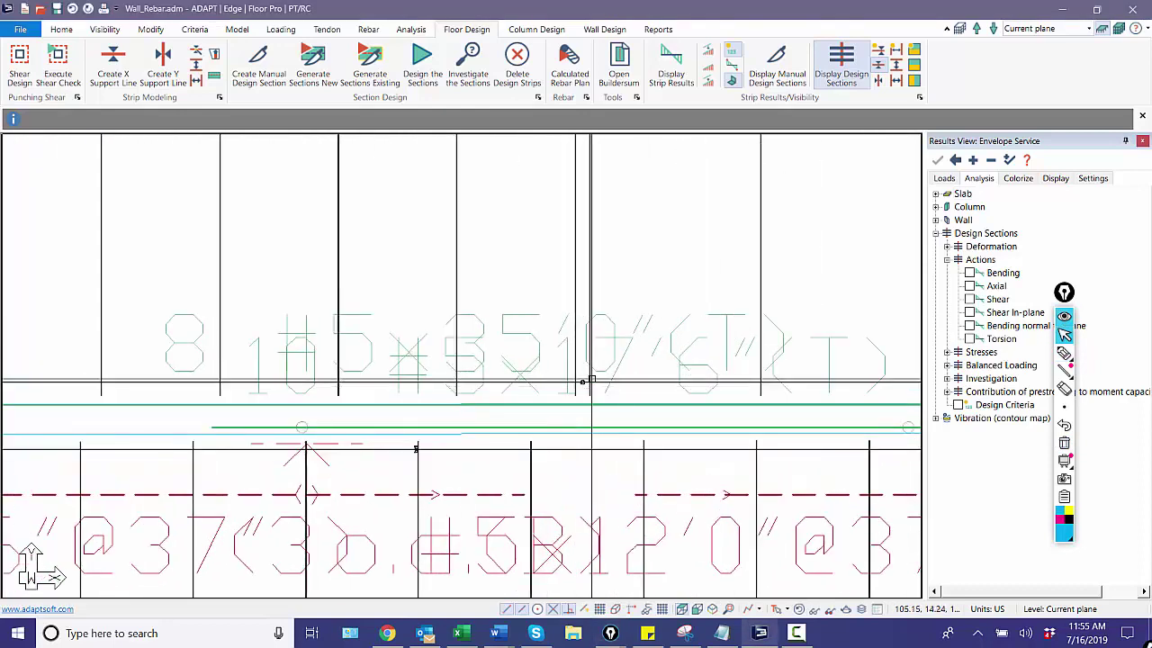
scroll(583, 382, "down", 1)
scroll(586, 381, "down", 2)
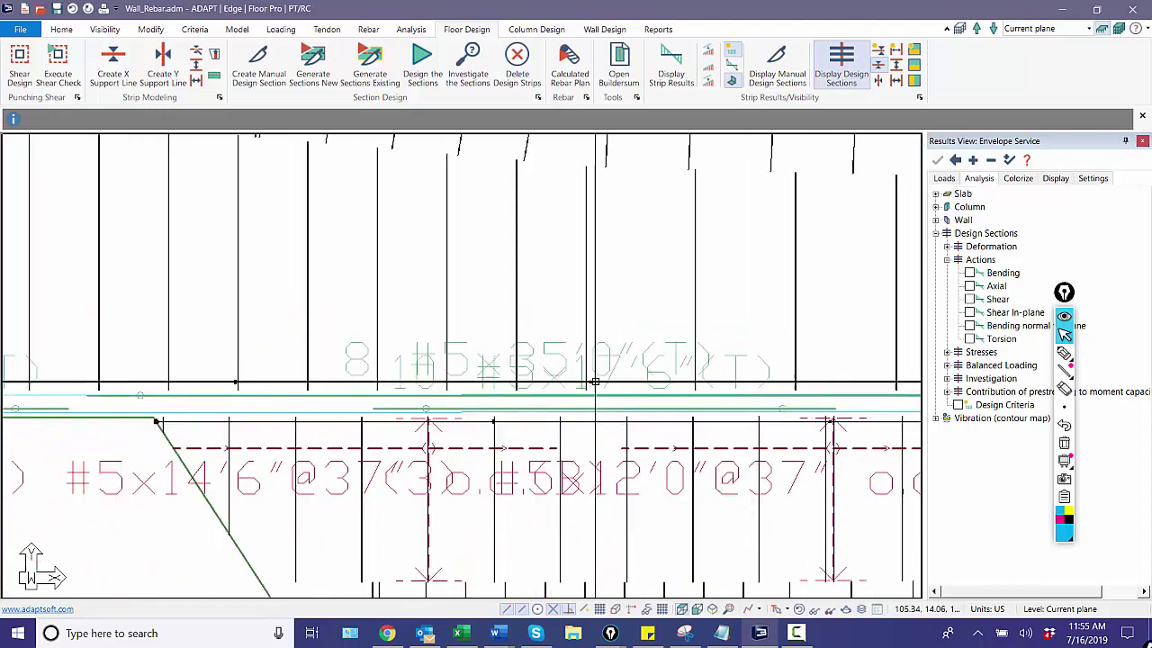
scroll(502, 373, "down", 1)
scroll(244, 373, "up", 1)
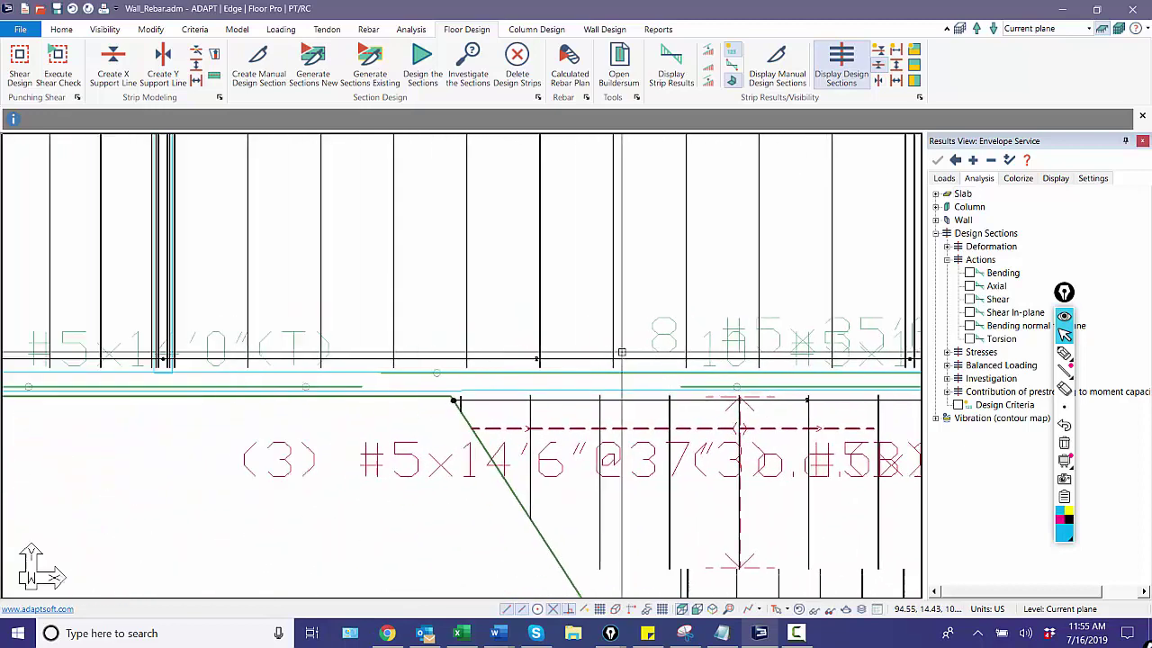
scroll(244, 373, "up", 1)
scroll(207, 360, "up", 1)
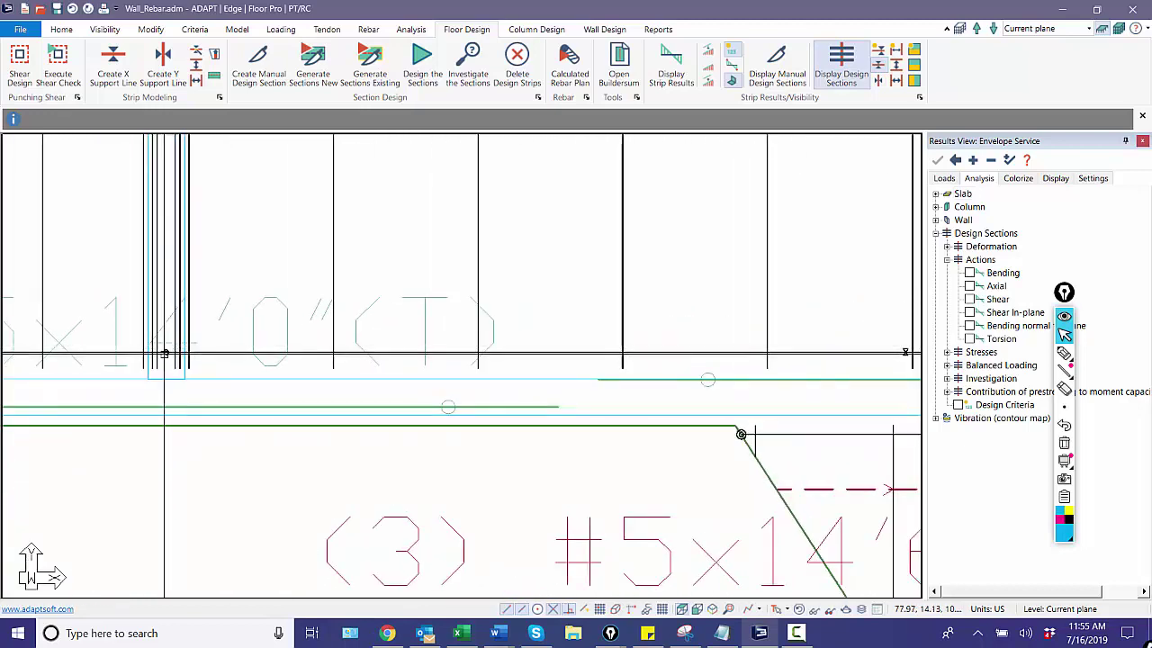
scroll(169, 350, "up", 1)
scroll(169, 351, "up", 1)
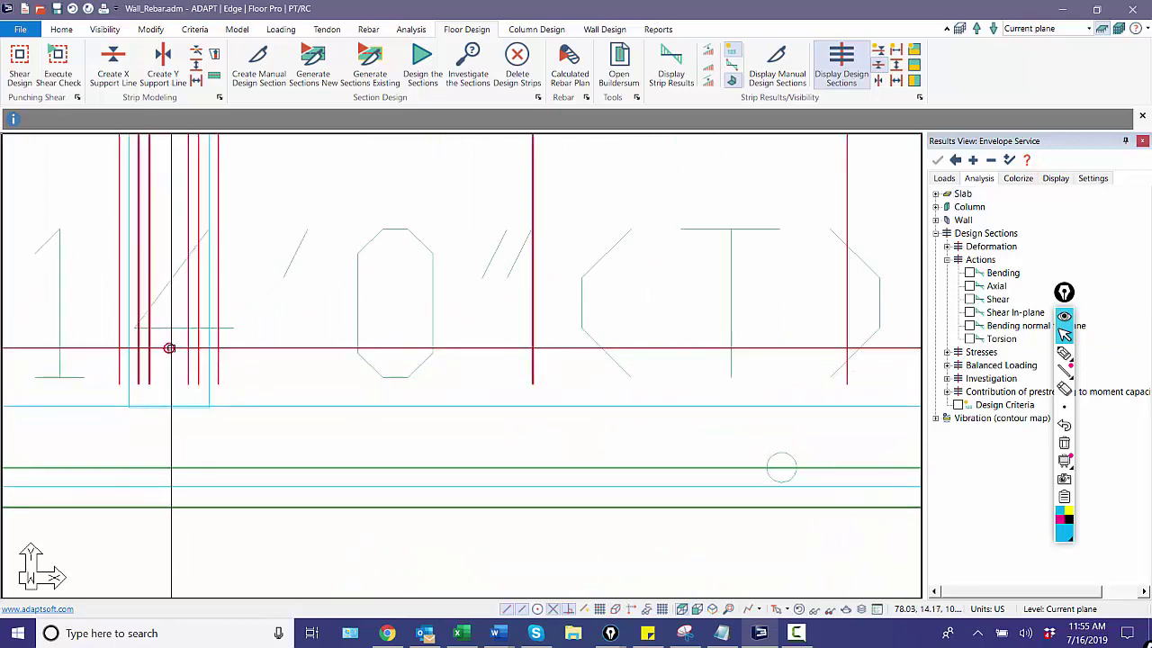
scroll(170, 348, "down", 3)
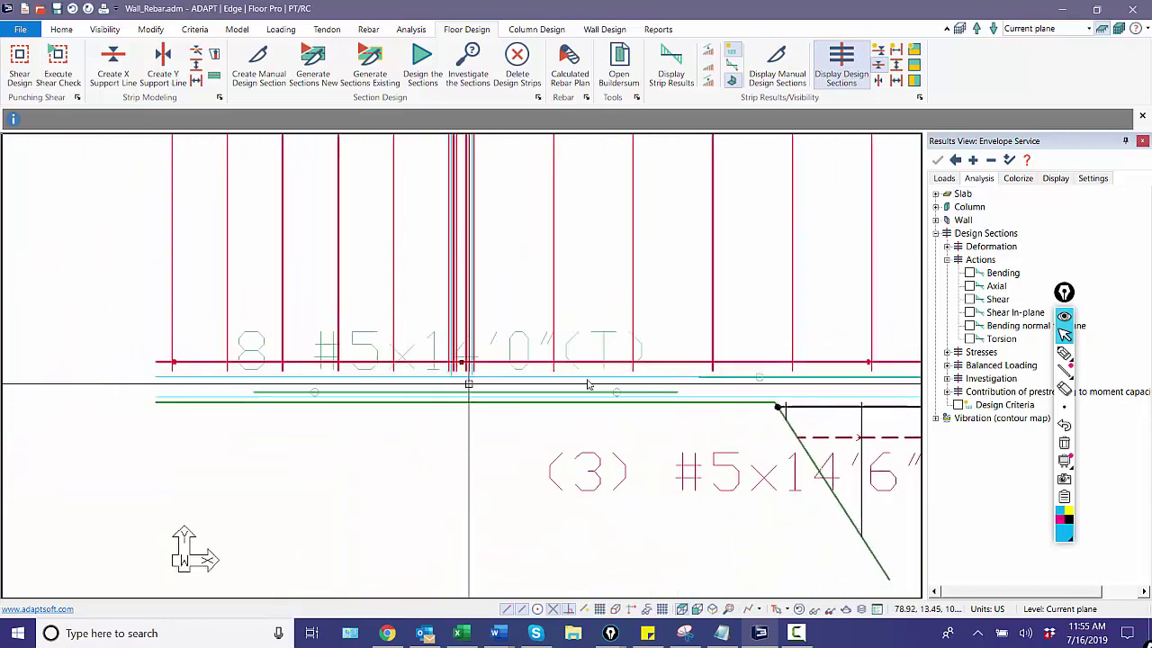
middle_click_drag(467, 380, 720, 344)
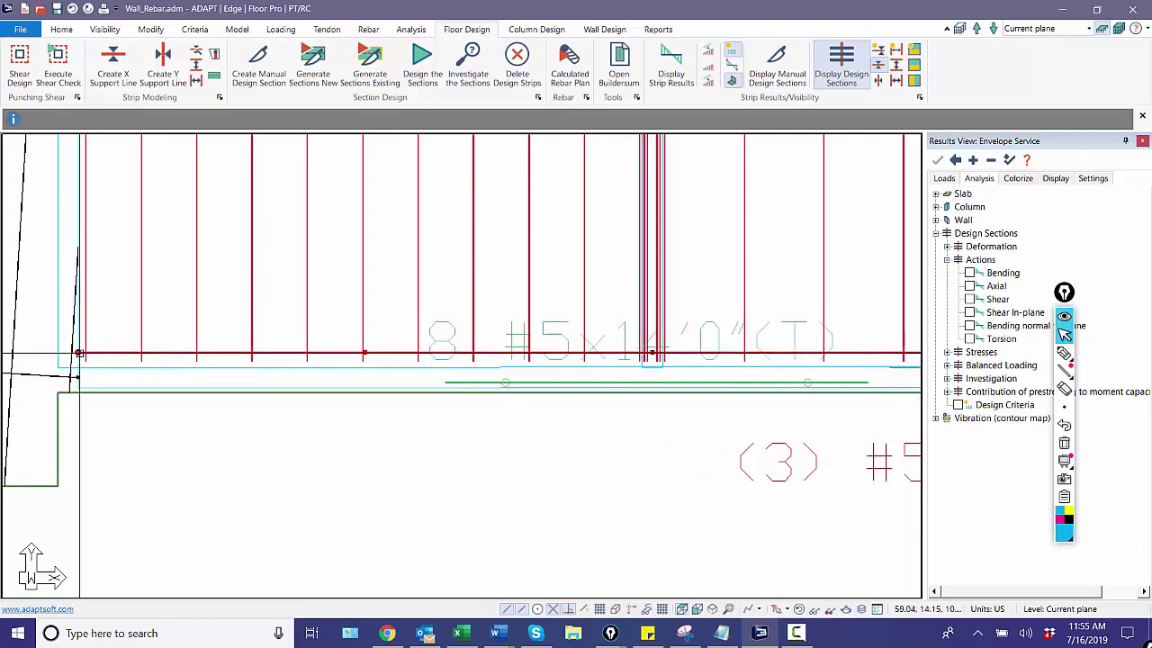
scroll(432, 424, "down", 2)
scroll(432, 424, "down", 1)
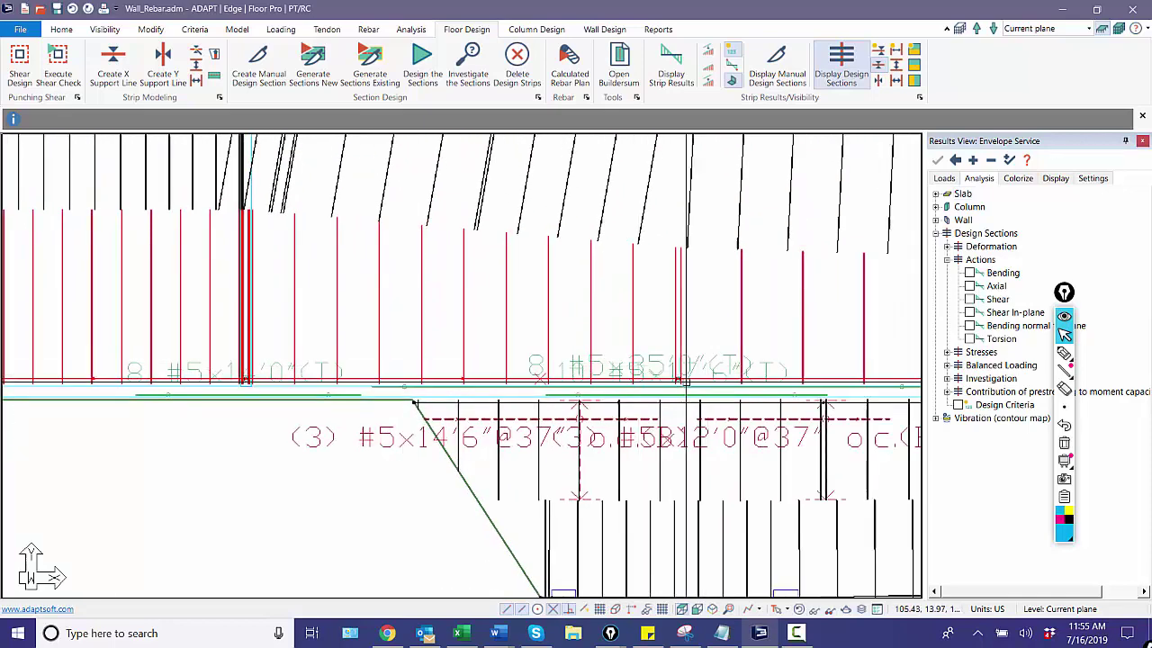
left_click(1063, 353)
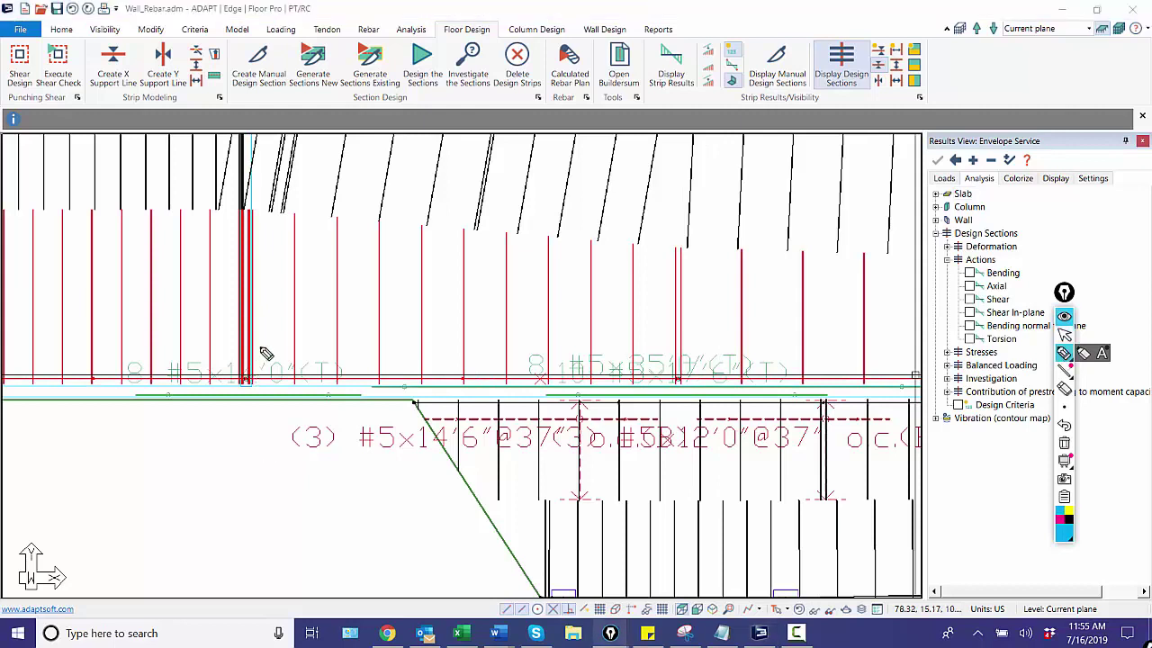
left_click_drag(660, 332, 686, 342)
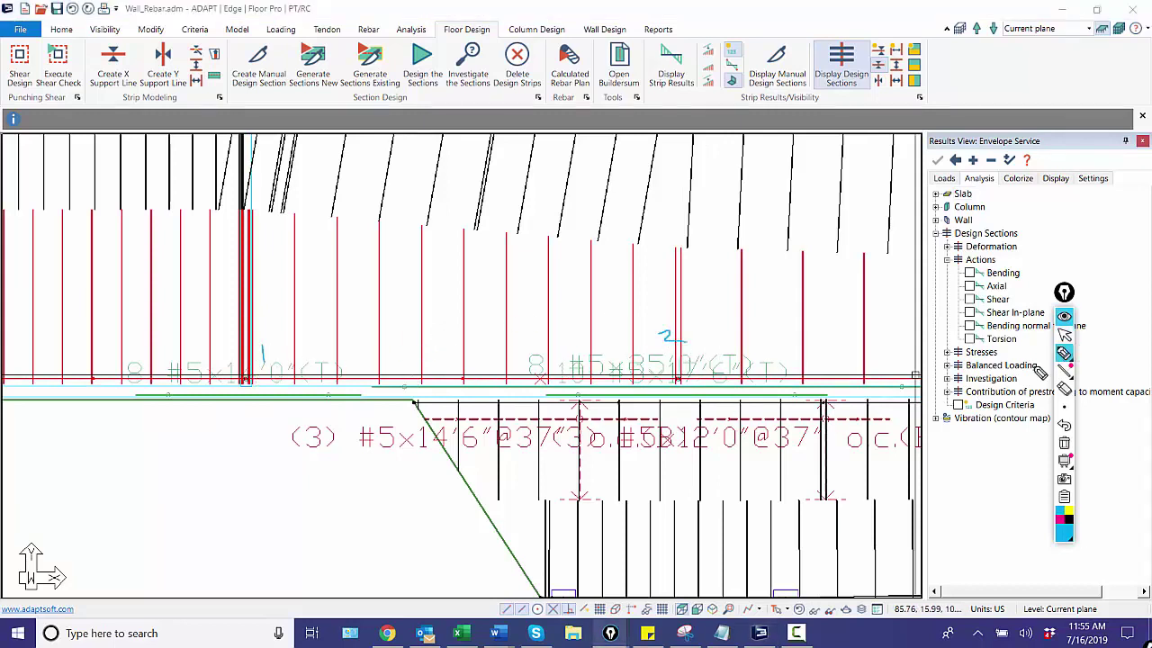
left_click(1064, 333)
middle_click_drag(740, 362, 333, 394)
middle_click_drag(891, 414, 796, 385)
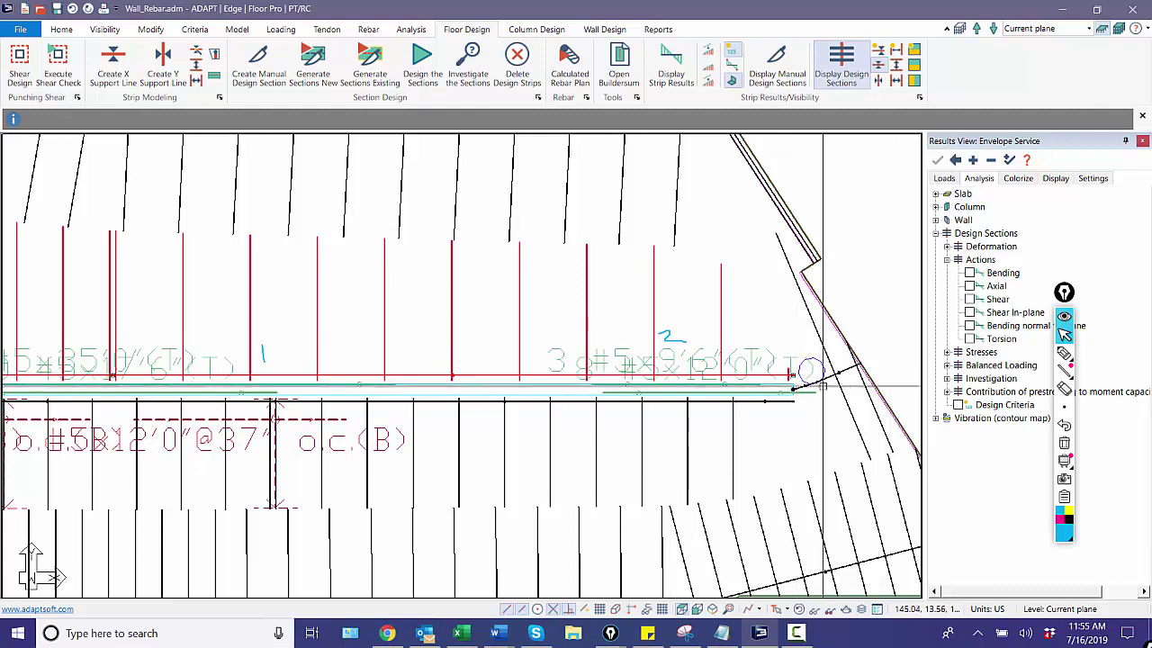
left_click(1064, 353)
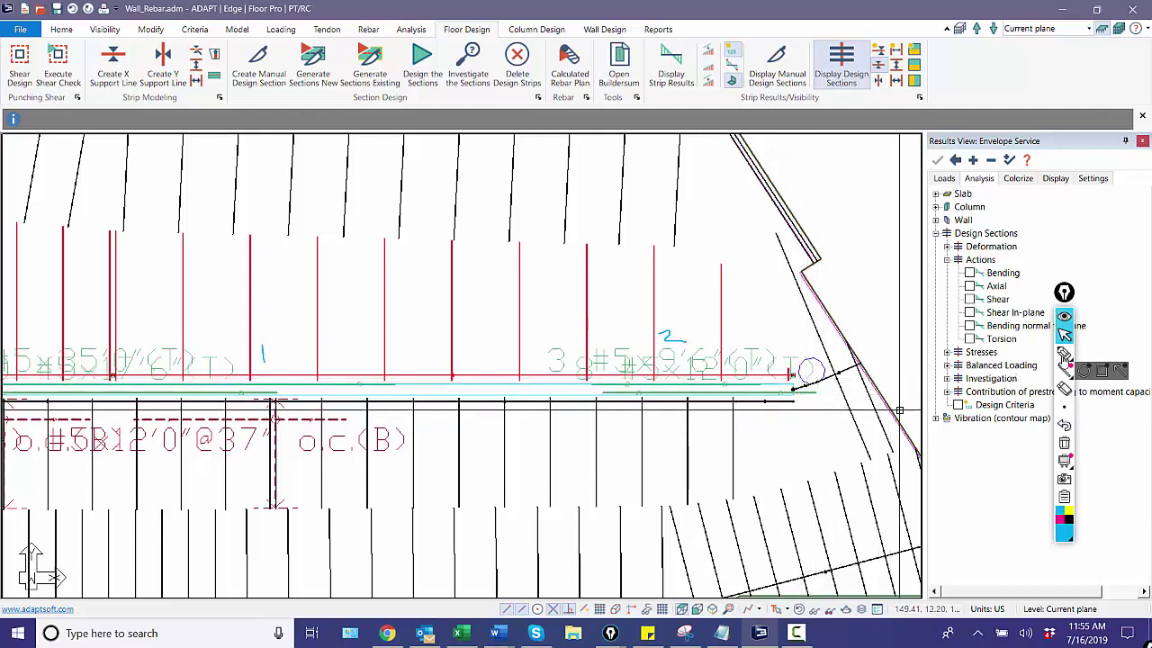
left_click_drag(385, 340, 416, 351)
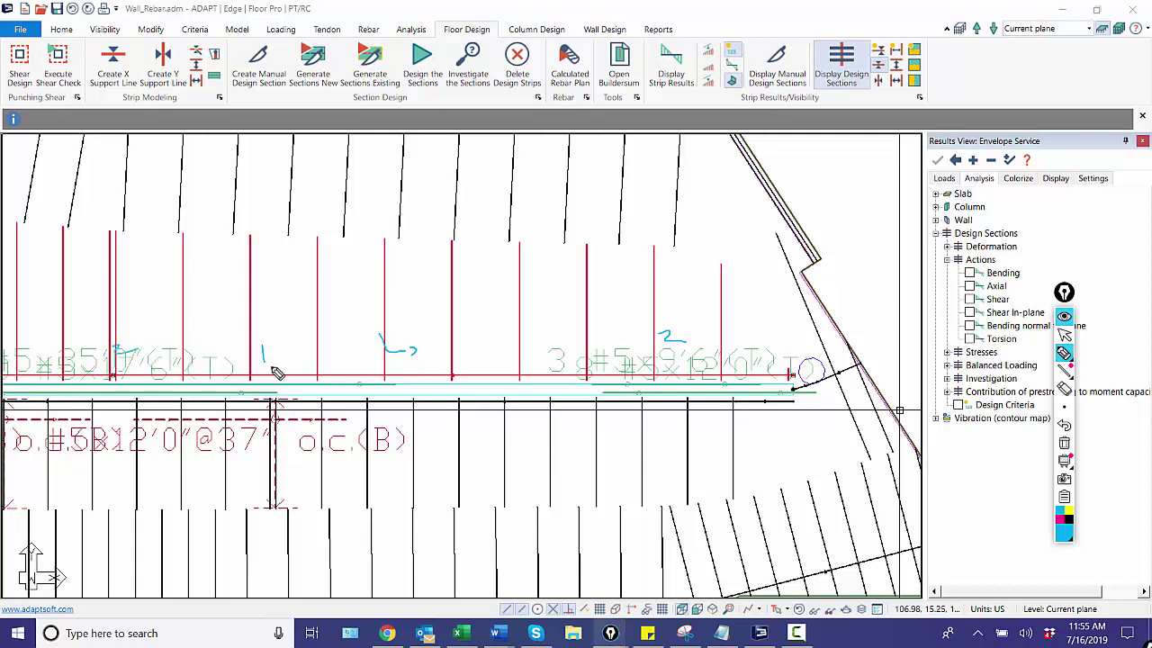
left_click_drag(805, 355, 810, 370)
left_click(1063, 443)
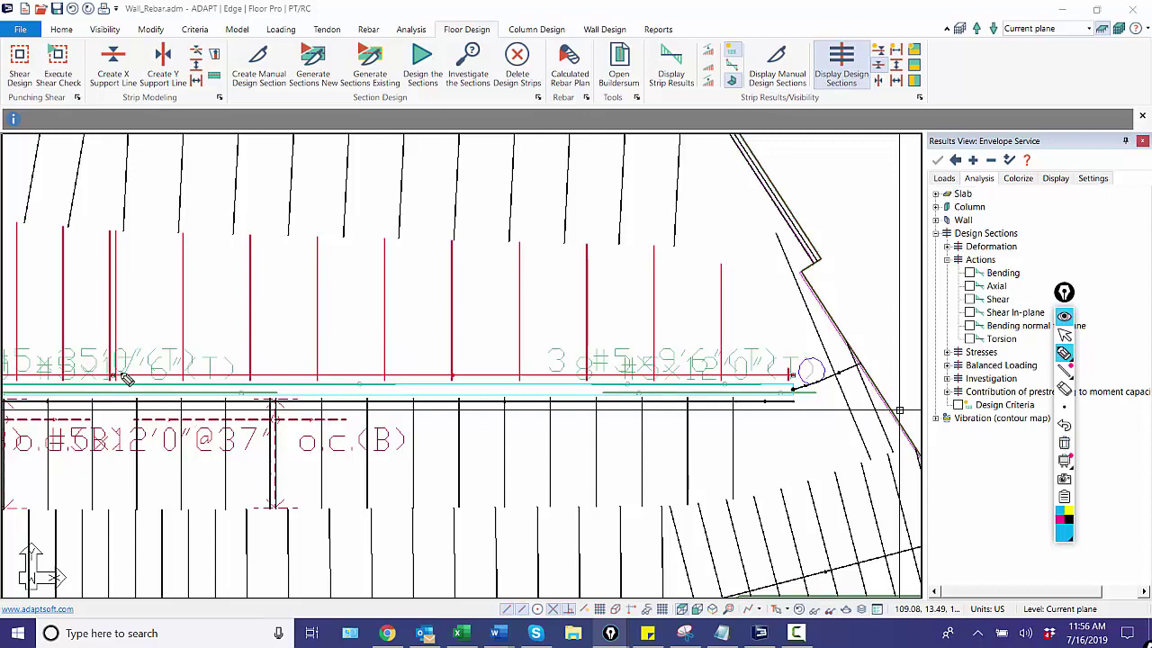
left_click(1064, 333)
middle_click_drag(202, 390, 633, 397)
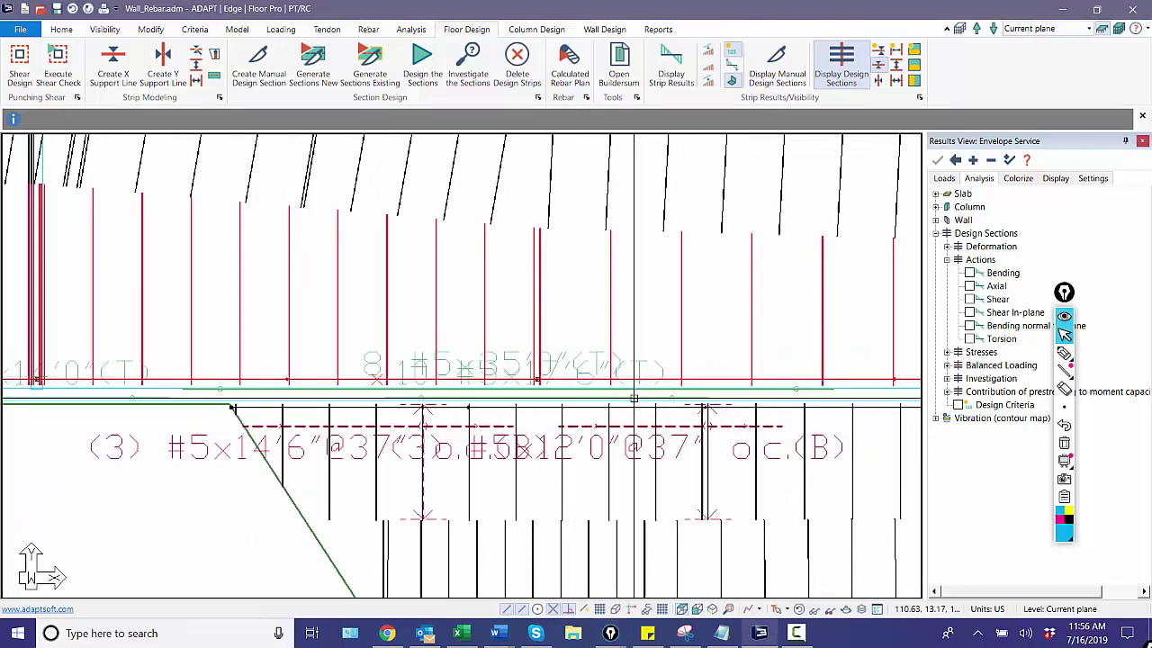
scroll(540, 382, "up", 1)
scroll(540, 381, "up", 1)
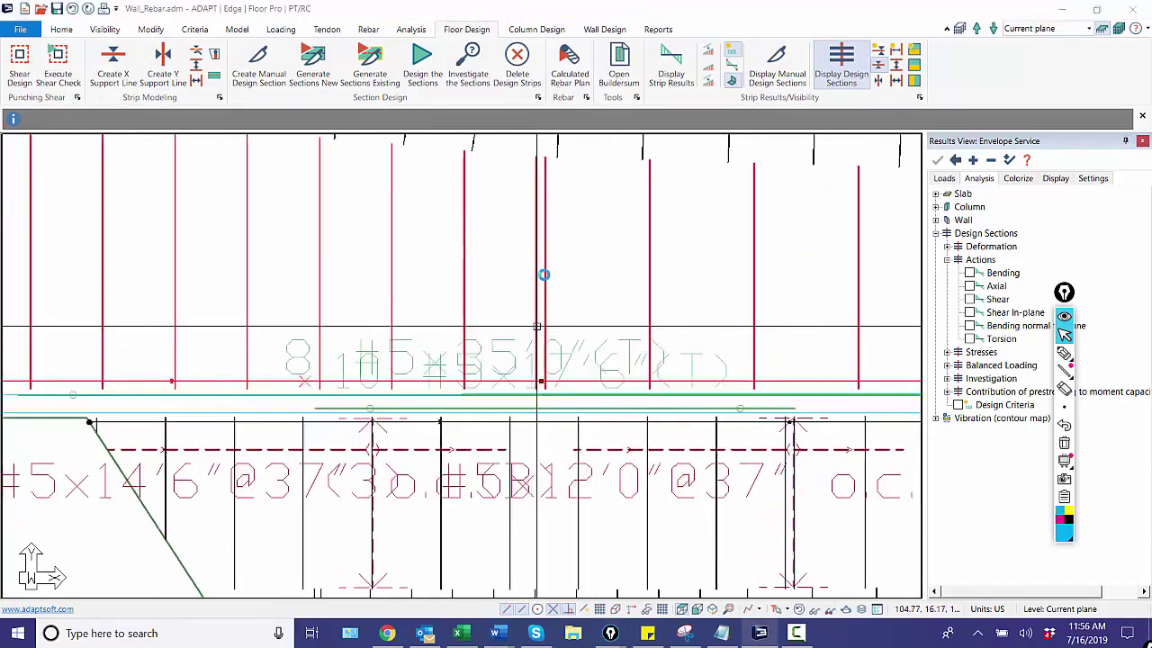
double_click(543, 275)
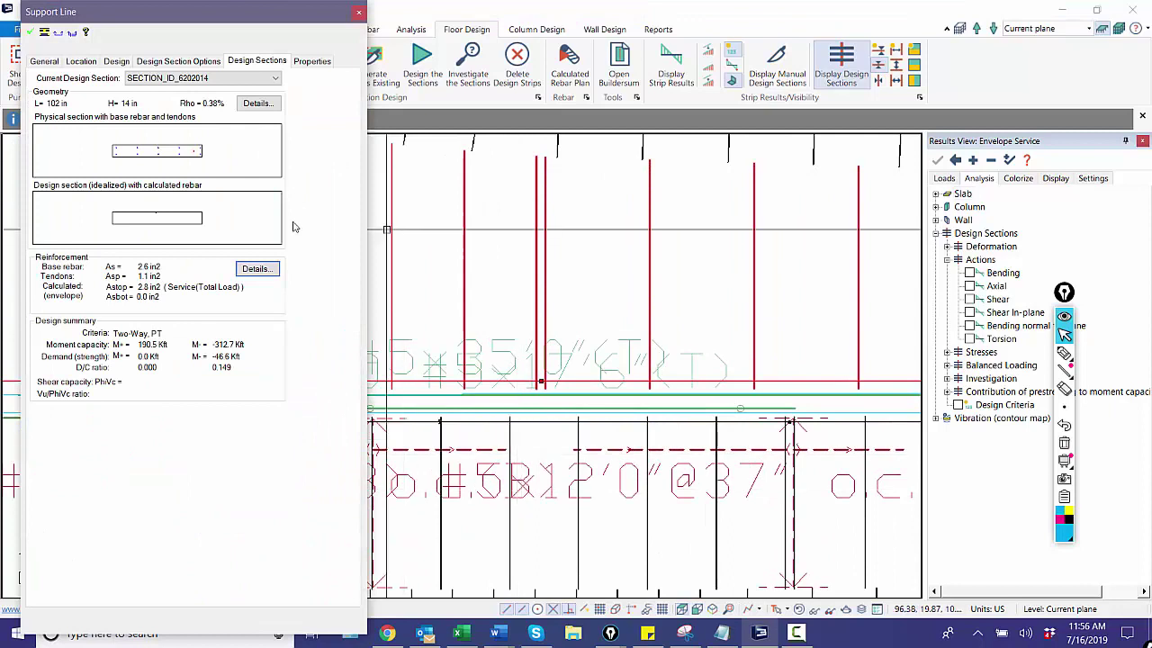
left_click(258, 102)
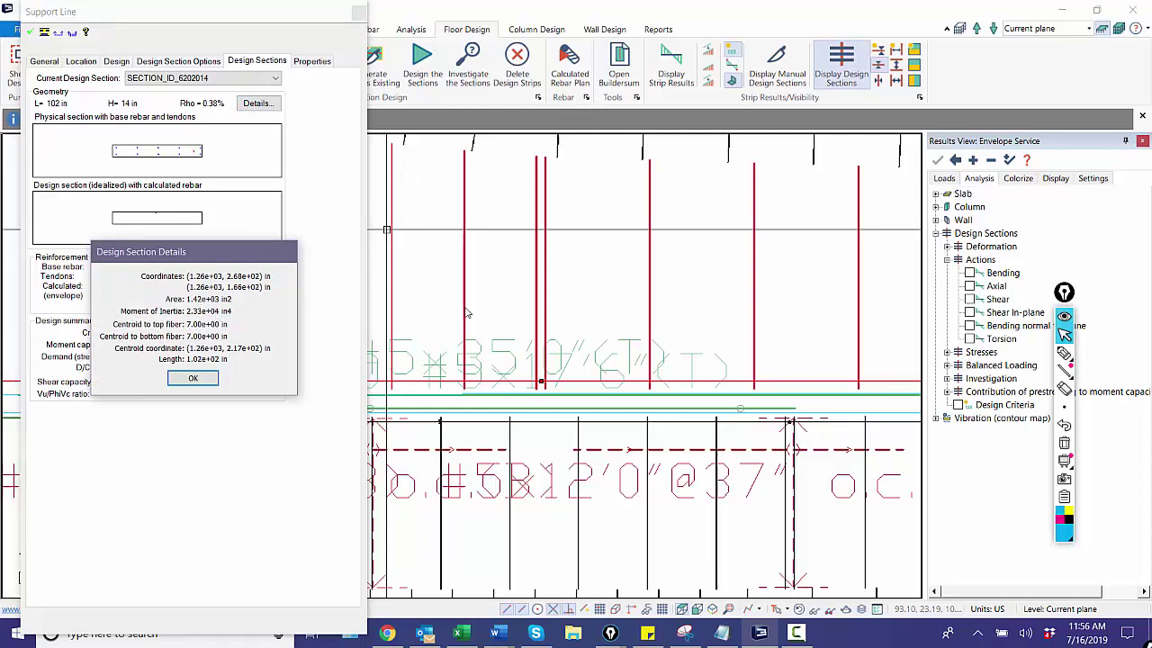
left_click(193, 378)
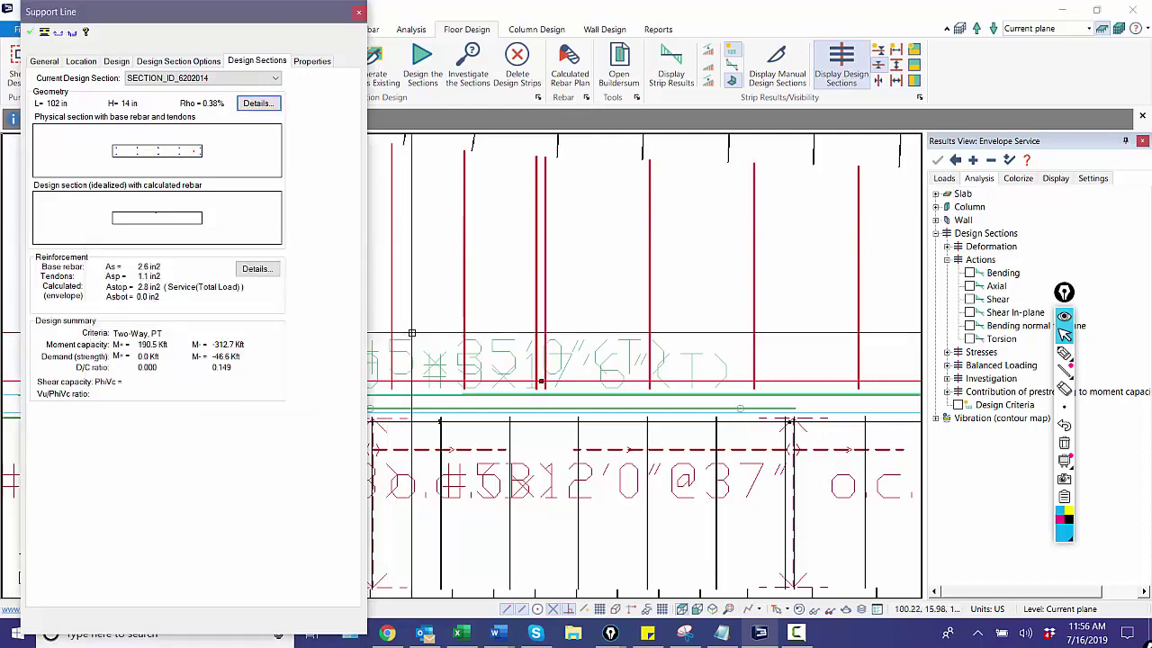
key("Escape")
scroll(527, 299, "down", 3)
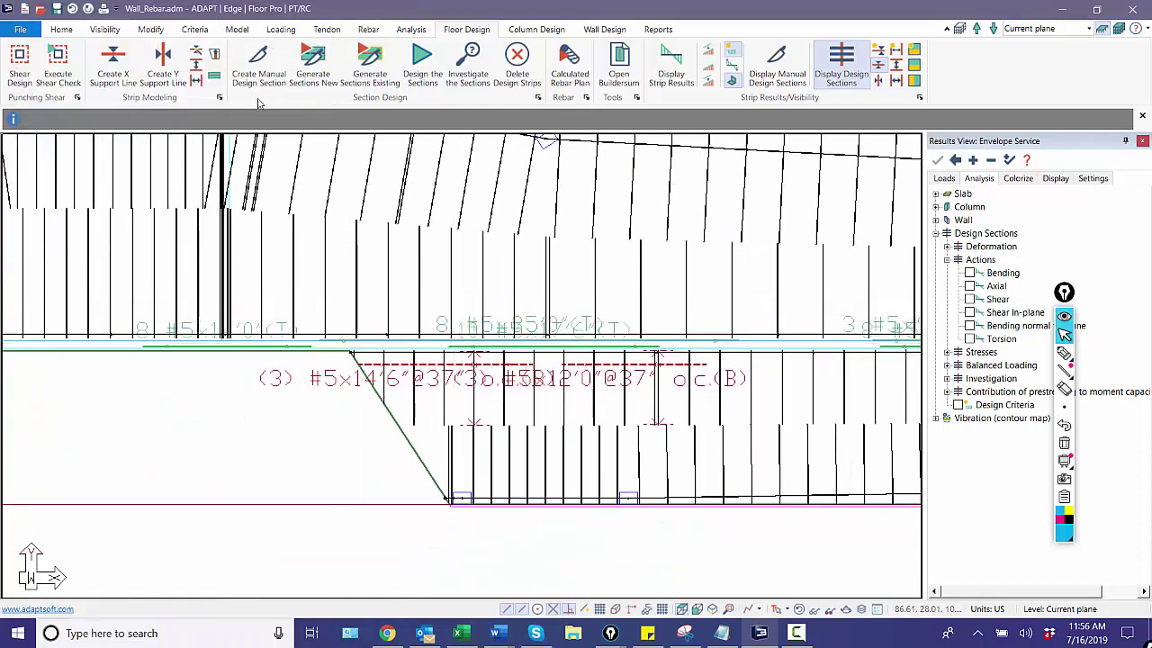
Place linear dimensions of 26.94 and 38.46 above the top bars along the wall
left_click(61, 29)
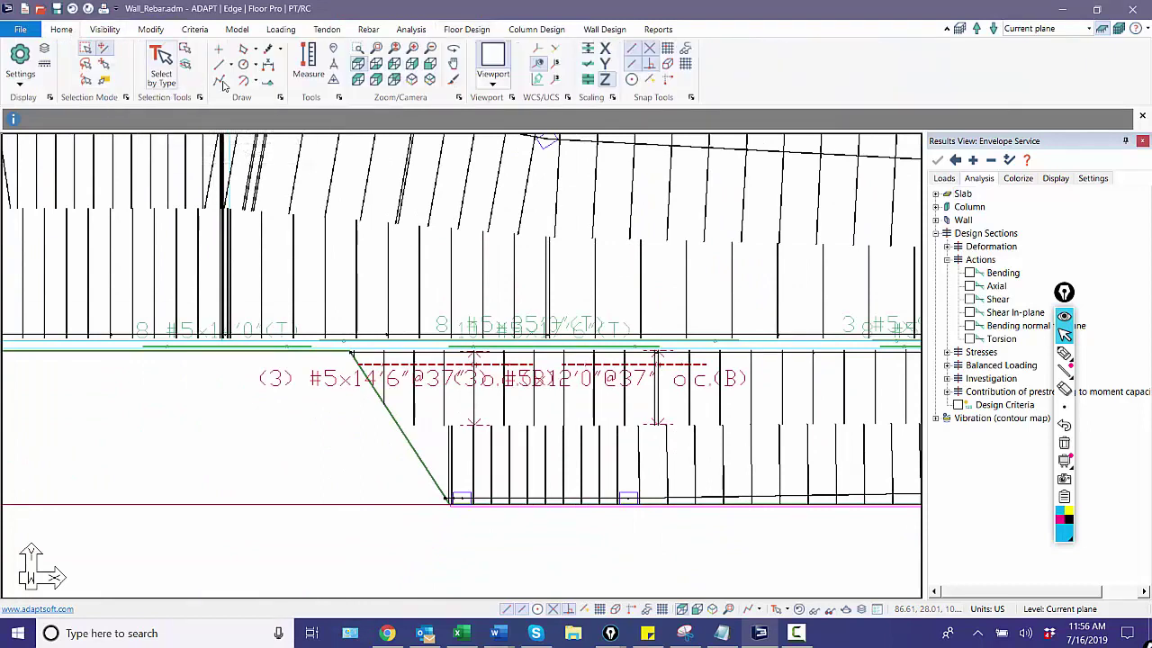
left_click(267, 72)
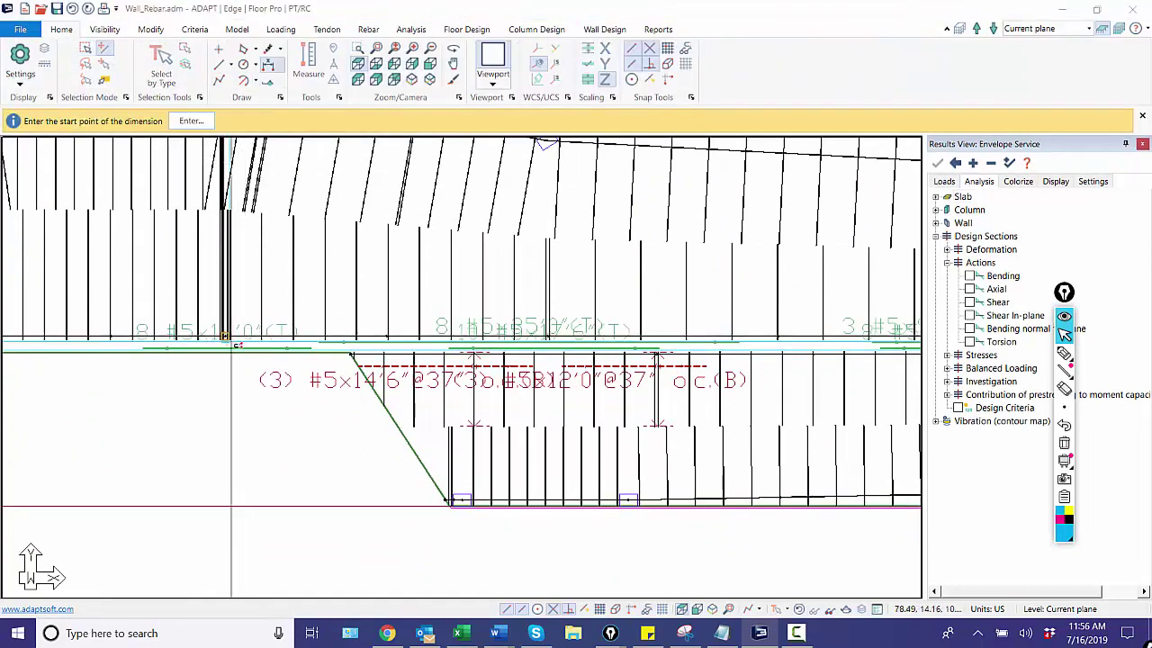
left_click(225, 338)
left_click(546, 338)
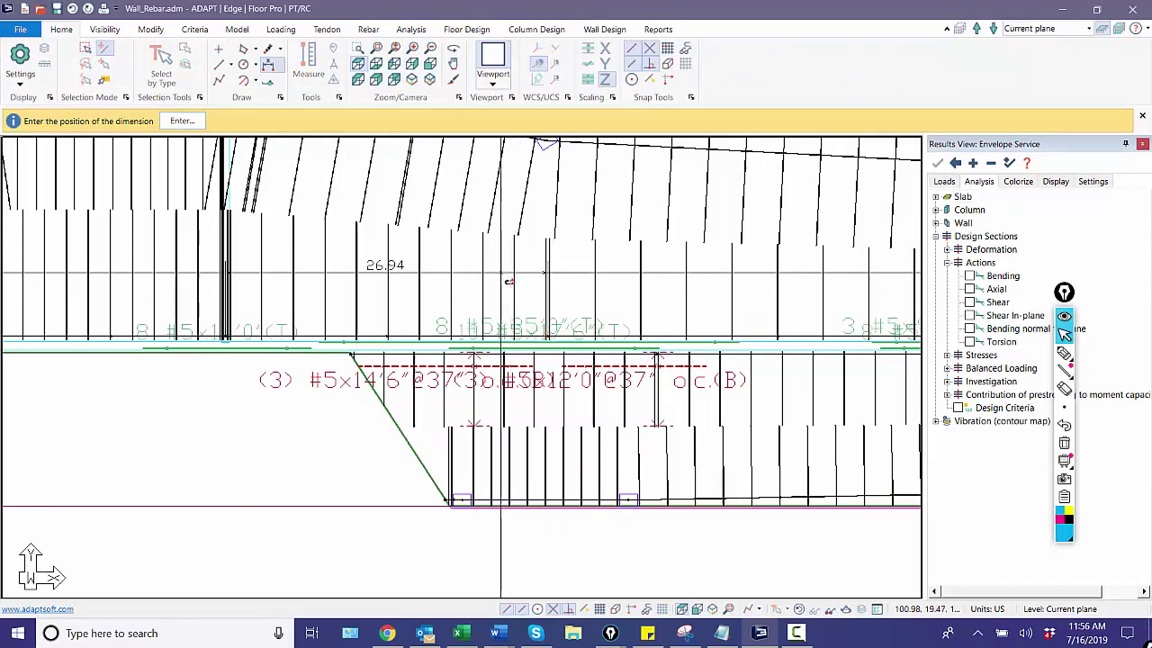
left_click(378, 272)
middle_click_drag(360, 288, 176, 256)
left_click(364, 303)
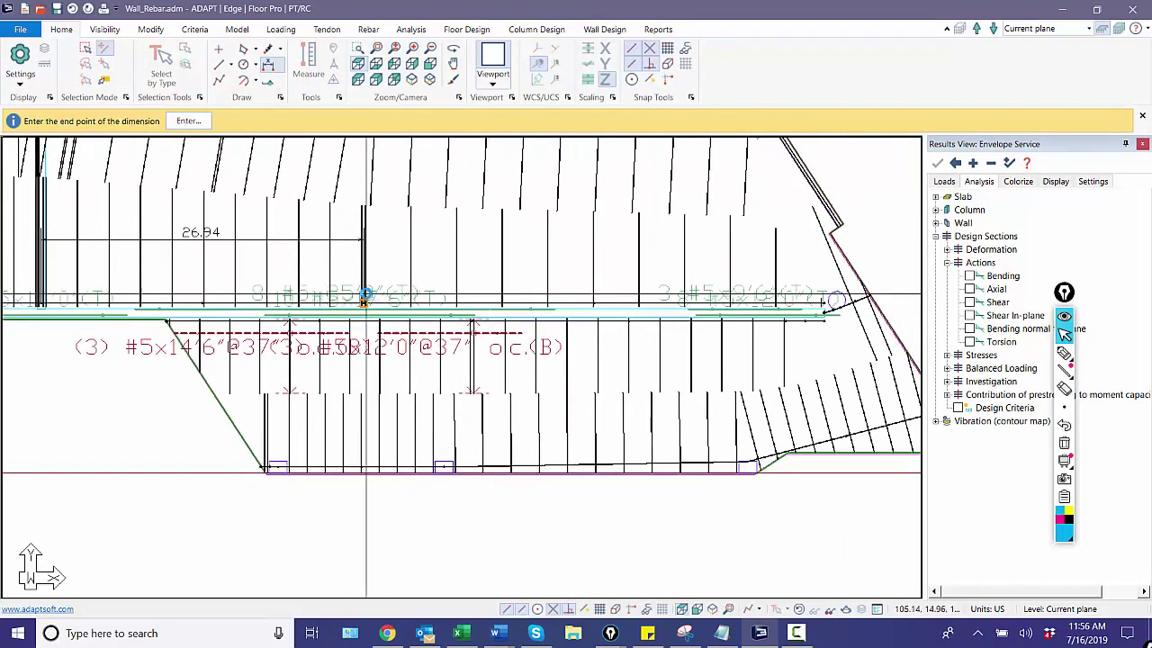
left_click(819, 232)
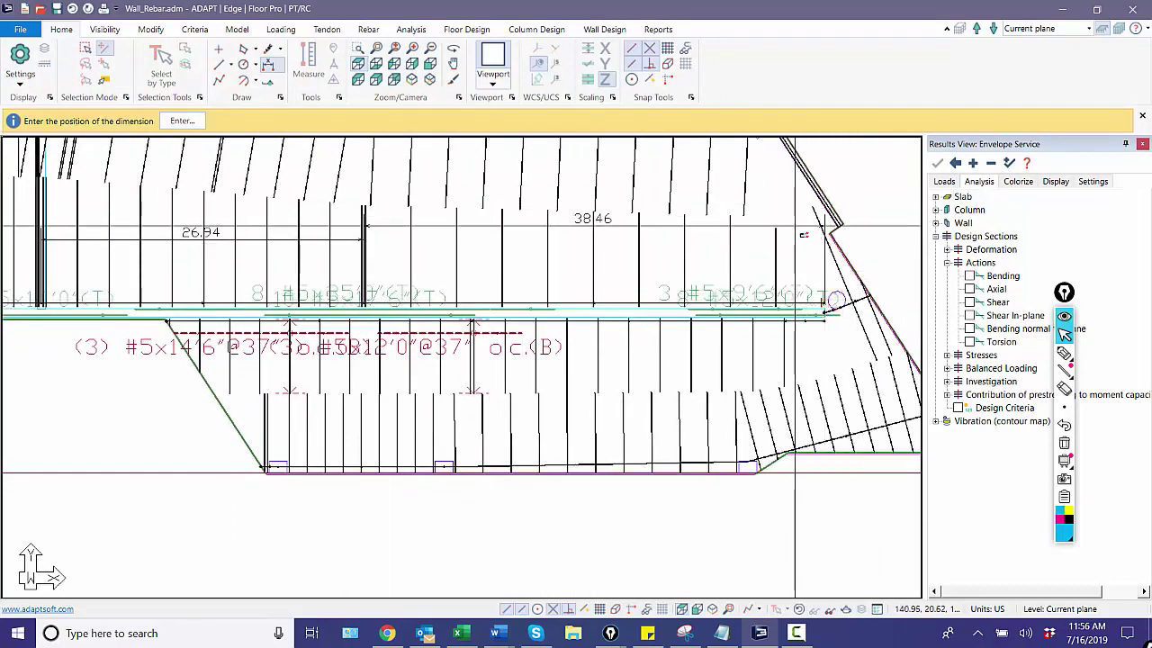
left_click(791, 234)
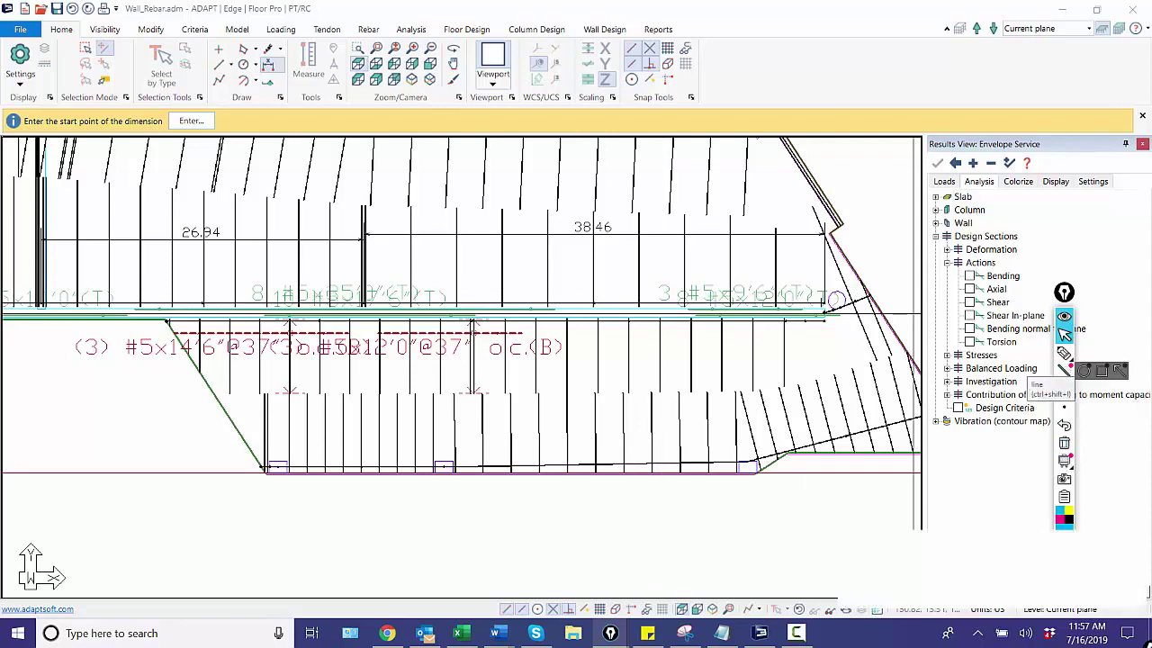
left_click(1064, 447)
scroll(694, 347, "up", 1)
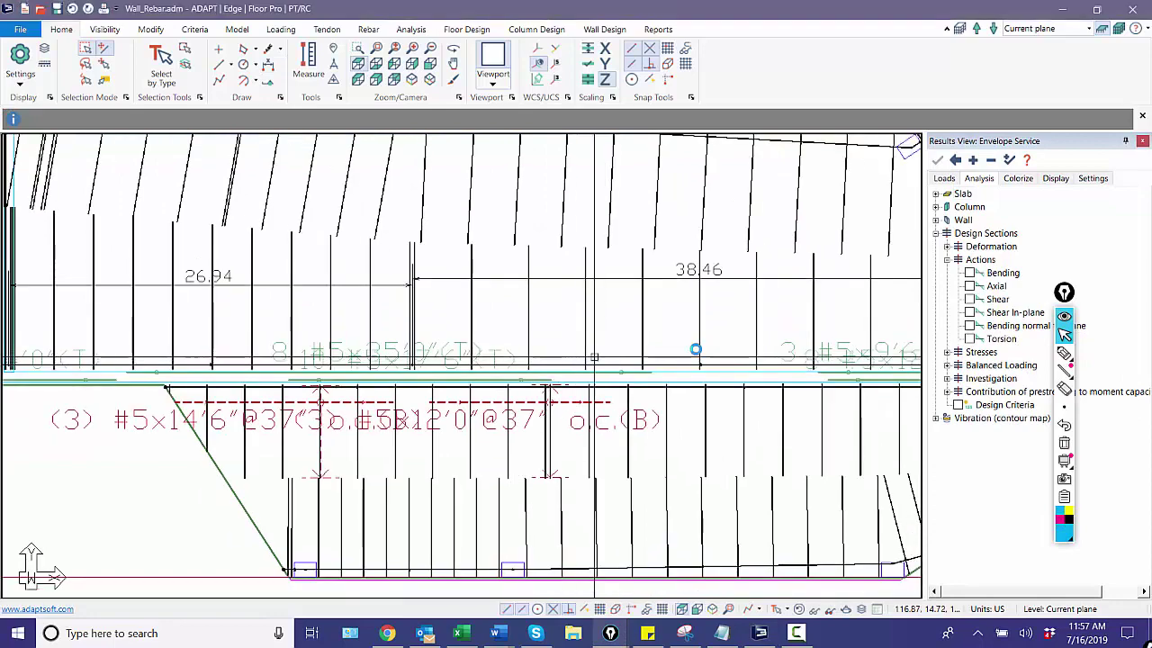
scroll(465, 342, "up", 1)
scroll(405, 337, "up", 1)
scroll(387, 369, "down", 1)
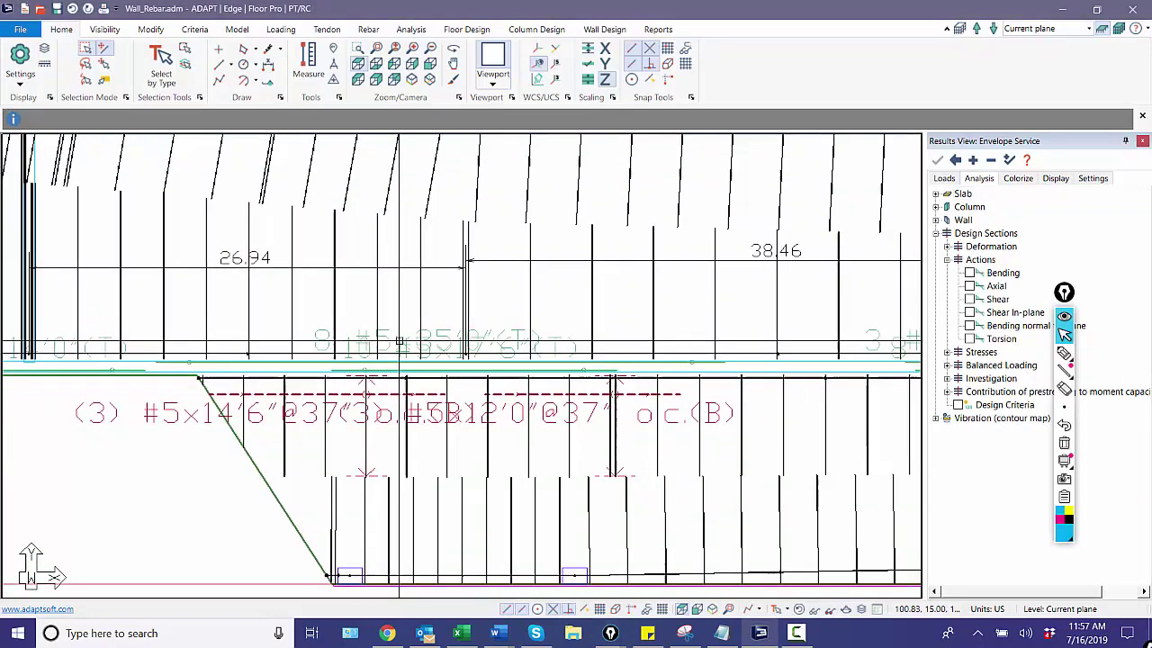
scroll(351, 423, "down", 1)
scroll(324, 477, "down", 1)
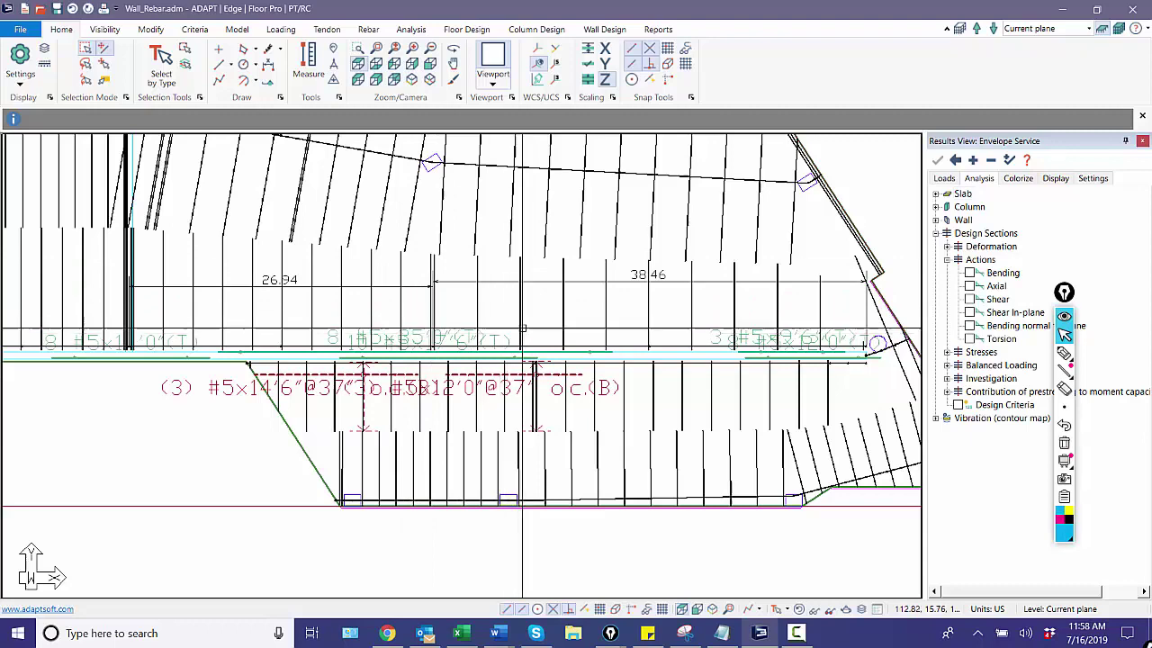
scroll(540, 342, "down", 2)
scroll(436, 361, "up", 1)
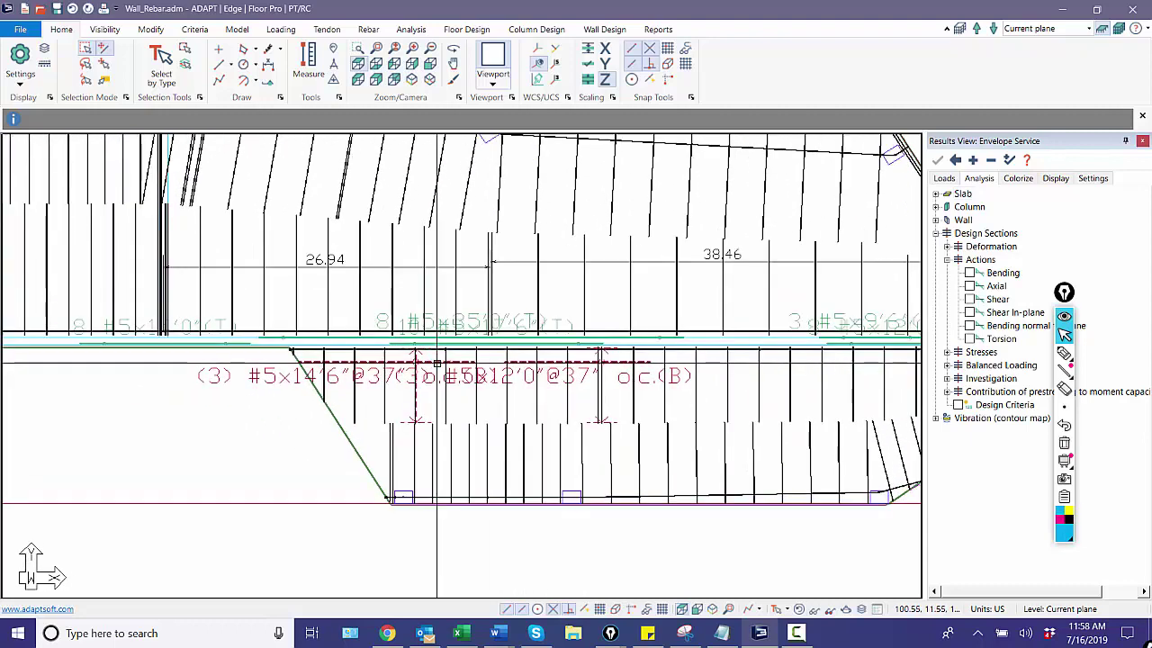
scroll(431, 364, "down", 2)
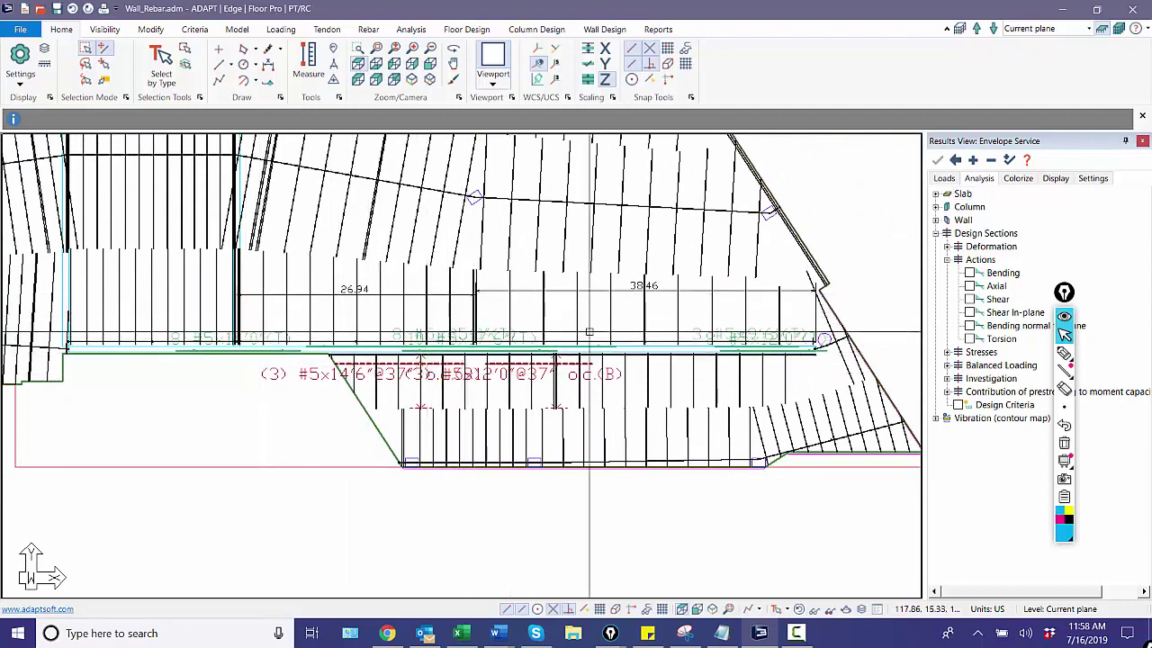
scroll(399, 340, "up", 1)
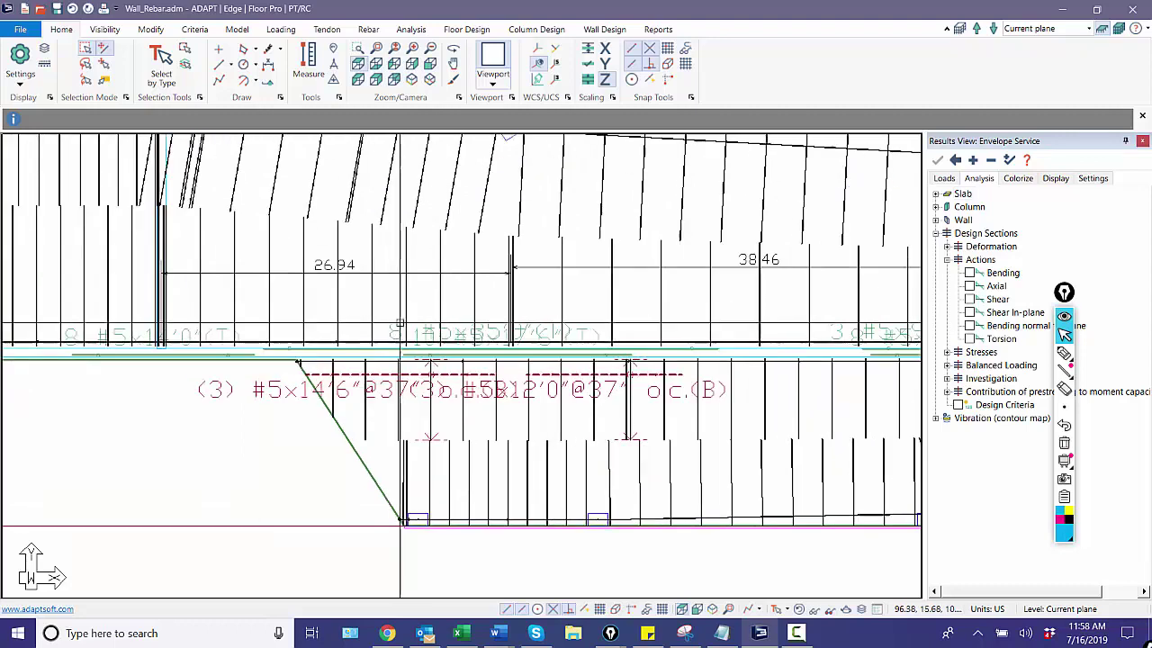
scroll(429, 335, "down", 1)
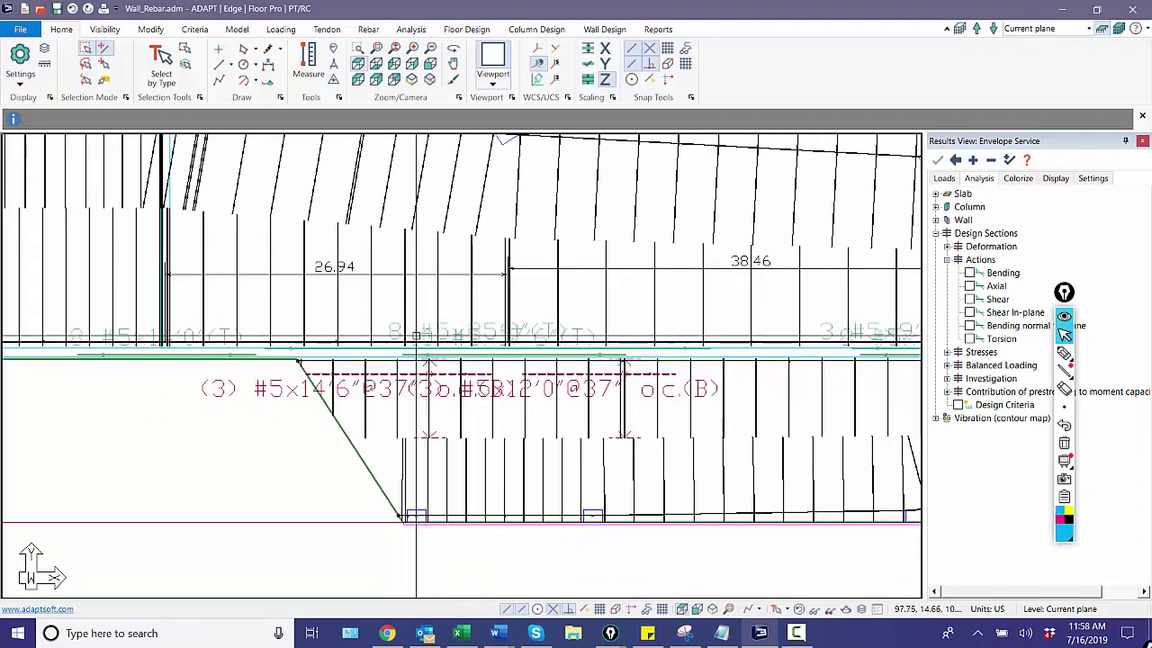
scroll(232, 358, "down", 1)
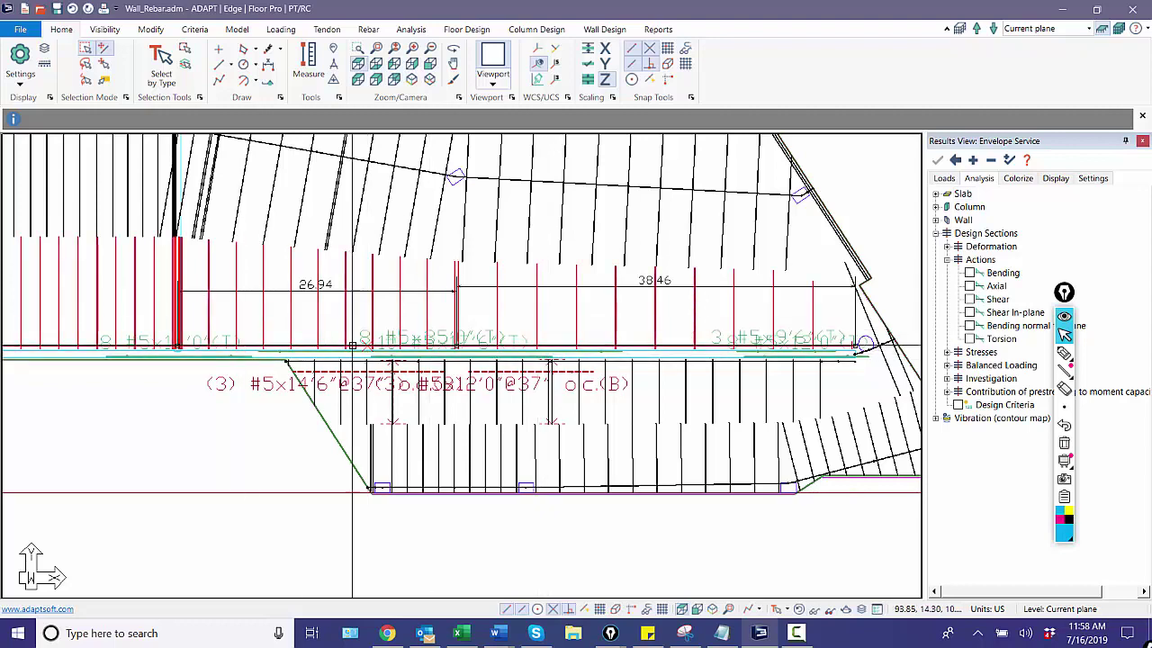
scroll(247, 361, "up", 1)
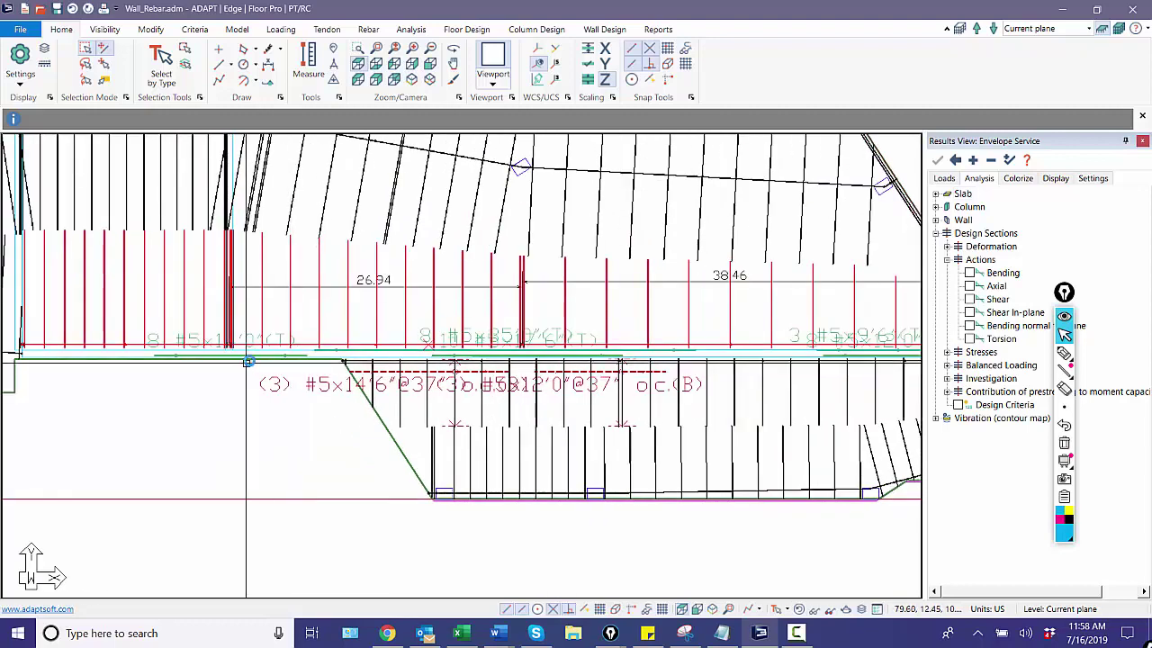
scroll(246, 361, "down", 1)
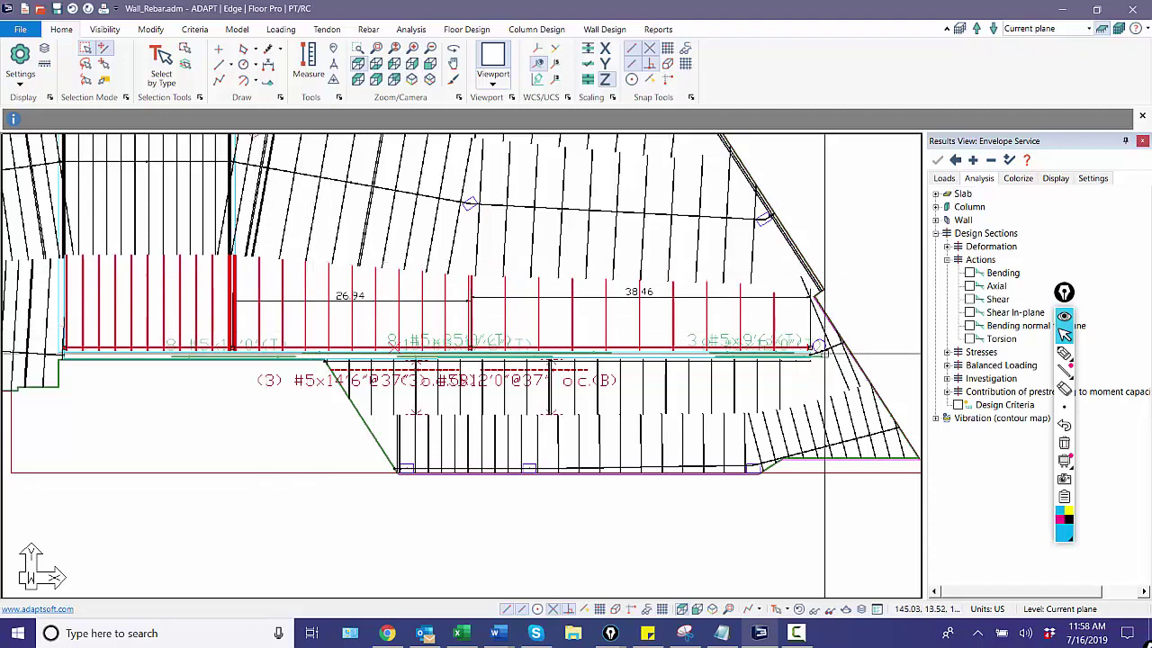
scroll(293, 315, "up", 2)
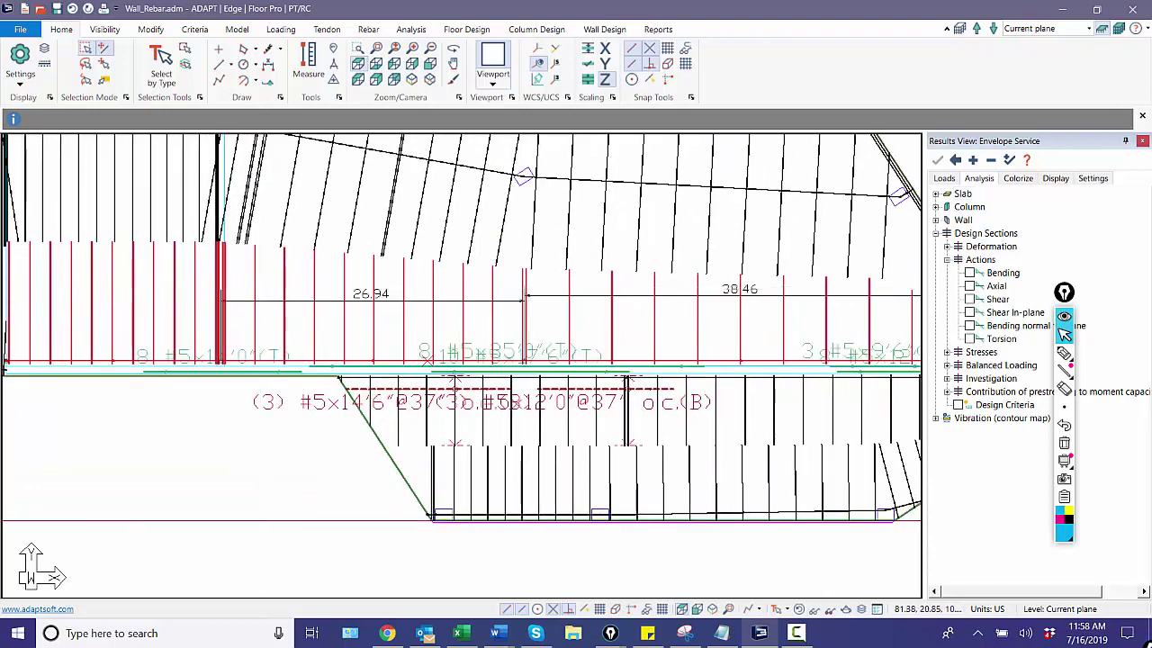
double_click(255, 280)
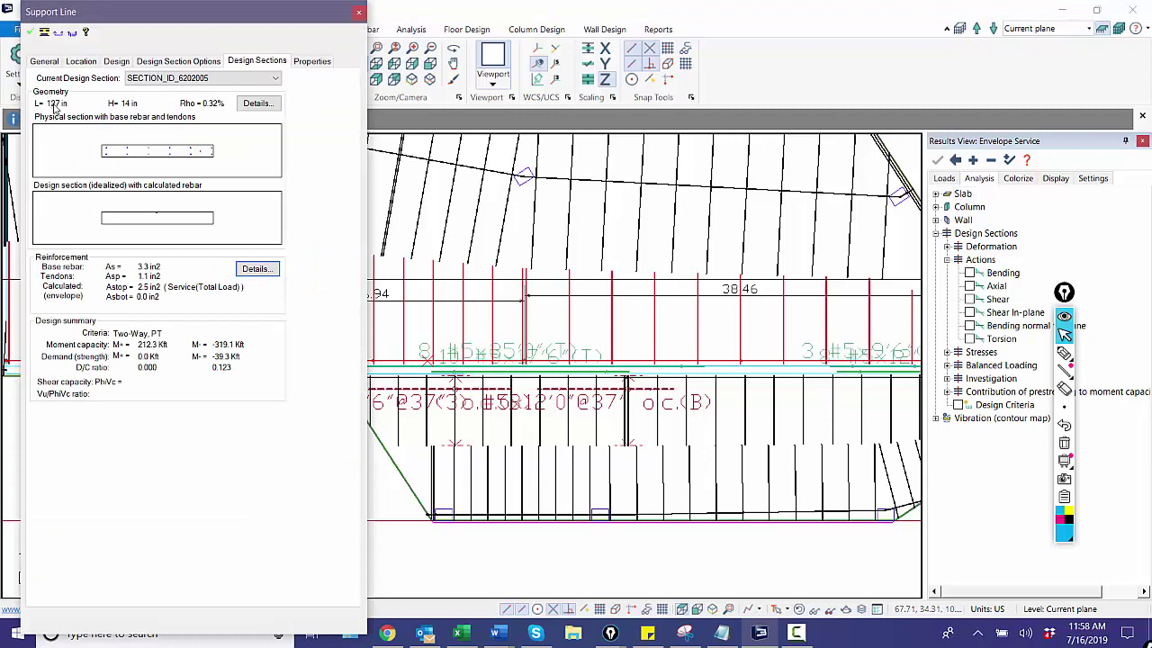
left_click(359, 16)
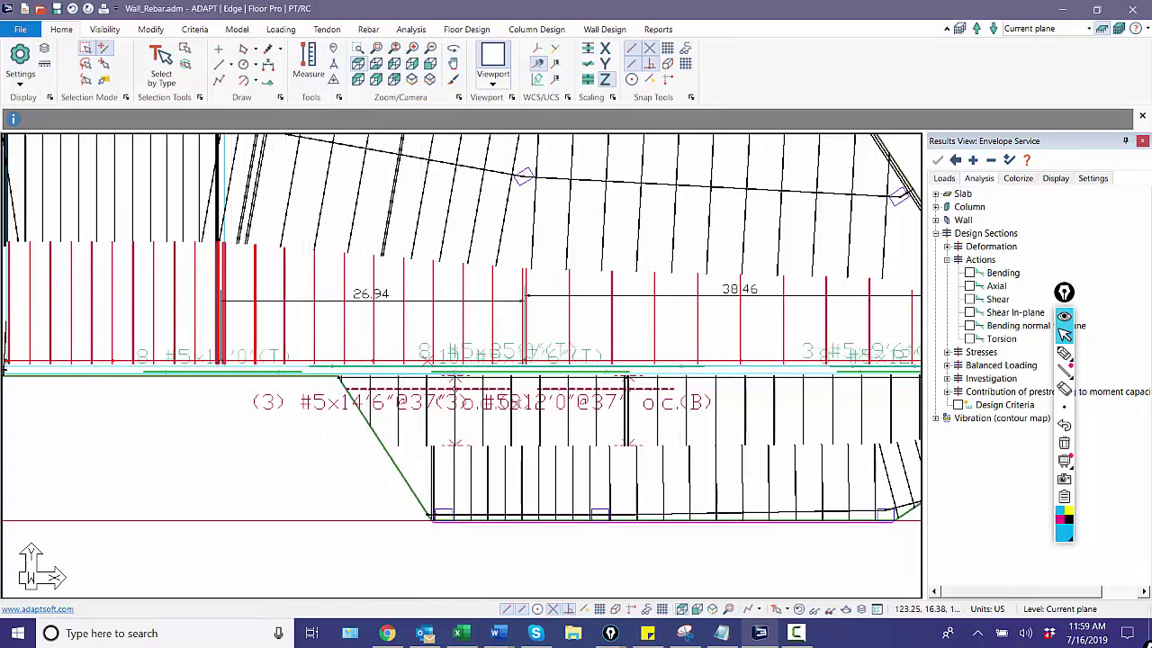
Delete the existing design strips from the floor design
right_click(402, 326)
key("Escape")
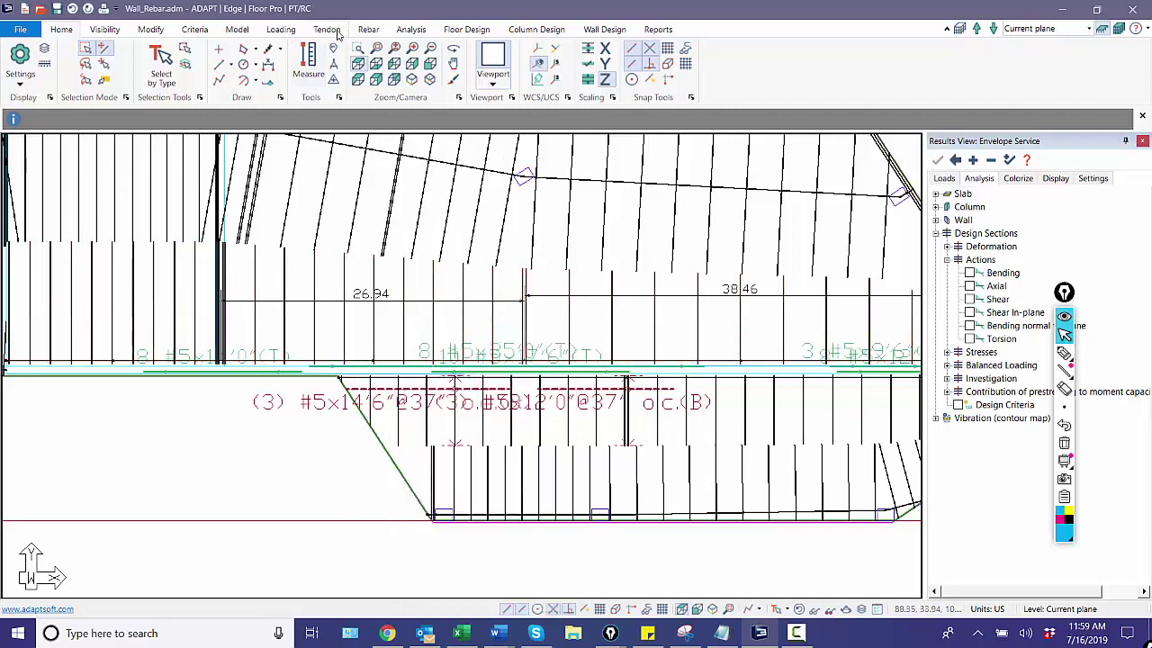
left_click(466, 30)
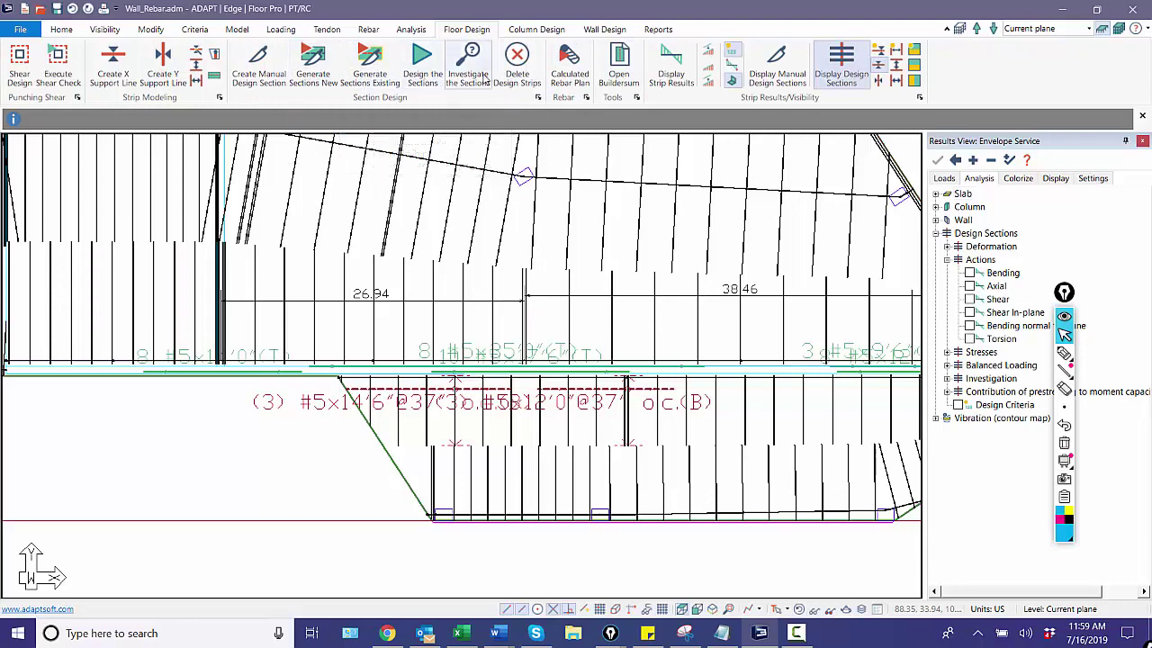
left_click(516, 63)
left_click(513, 350)
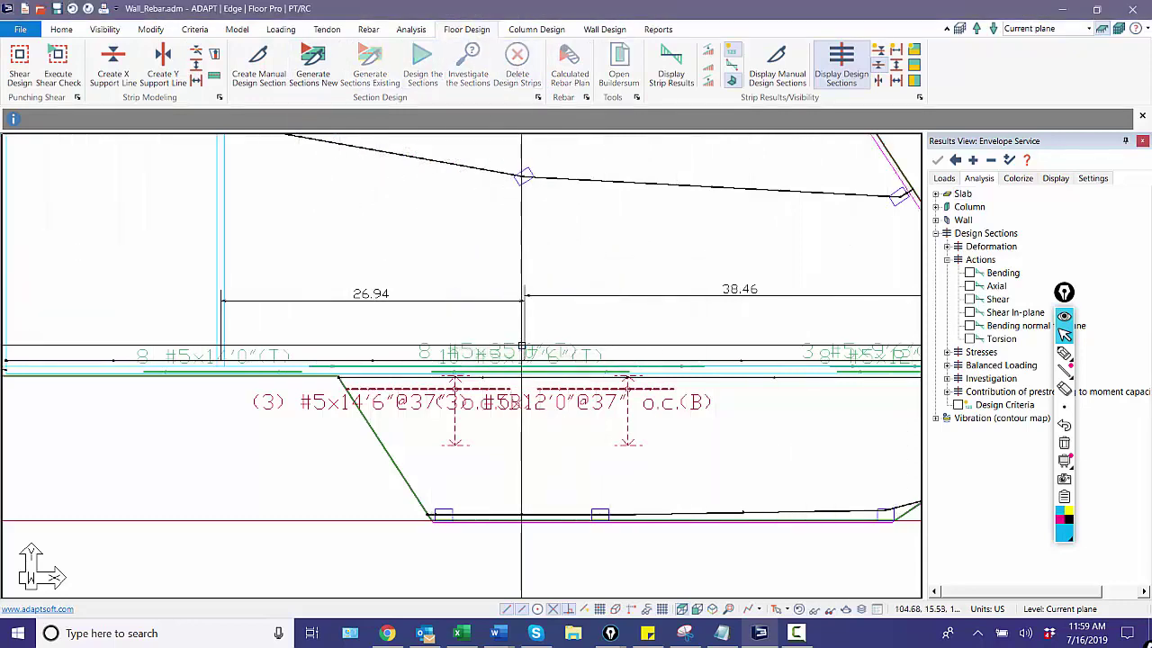
Insert extra vertices along the wall's support line, covering the 38.46 span
scroll(369, 384, "up", 2)
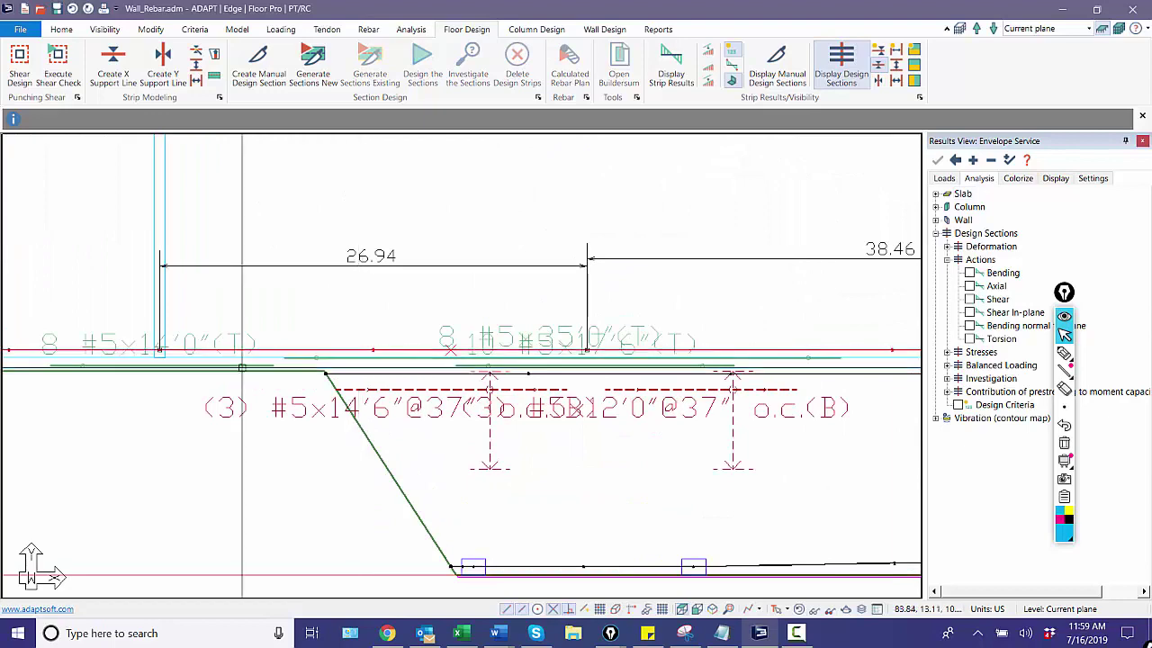
scroll(241, 368, "down", 2)
scroll(306, 360, "up", 3)
right_click(321, 353)
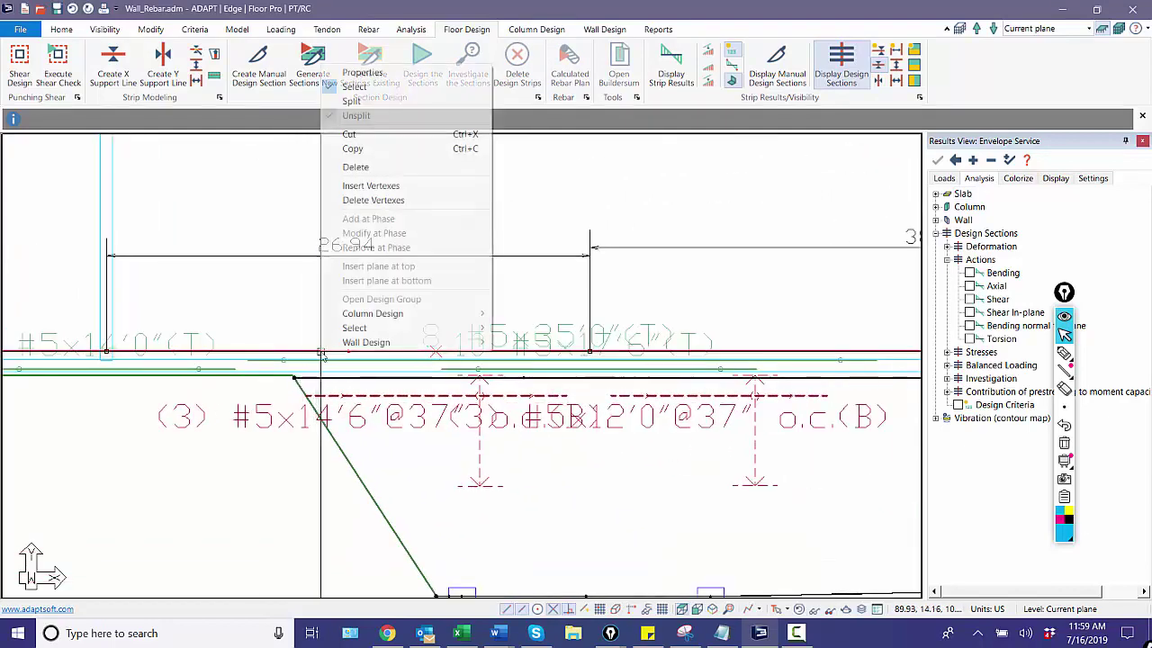
left_click(371, 186)
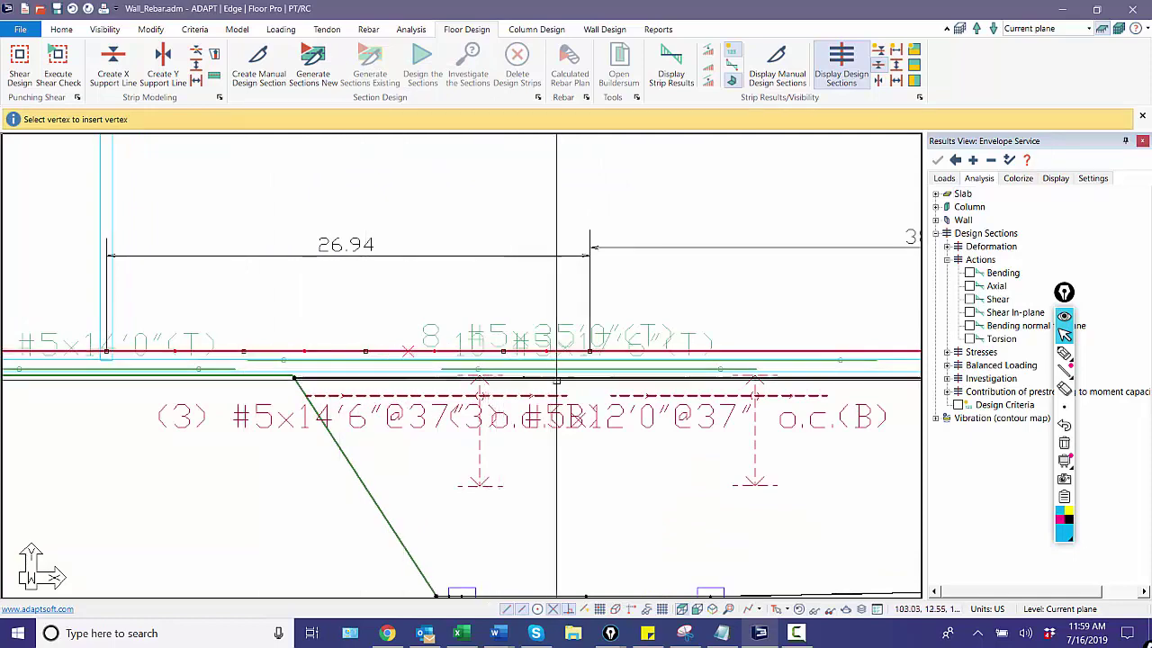
middle_click_drag(558, 364, 412, 378)
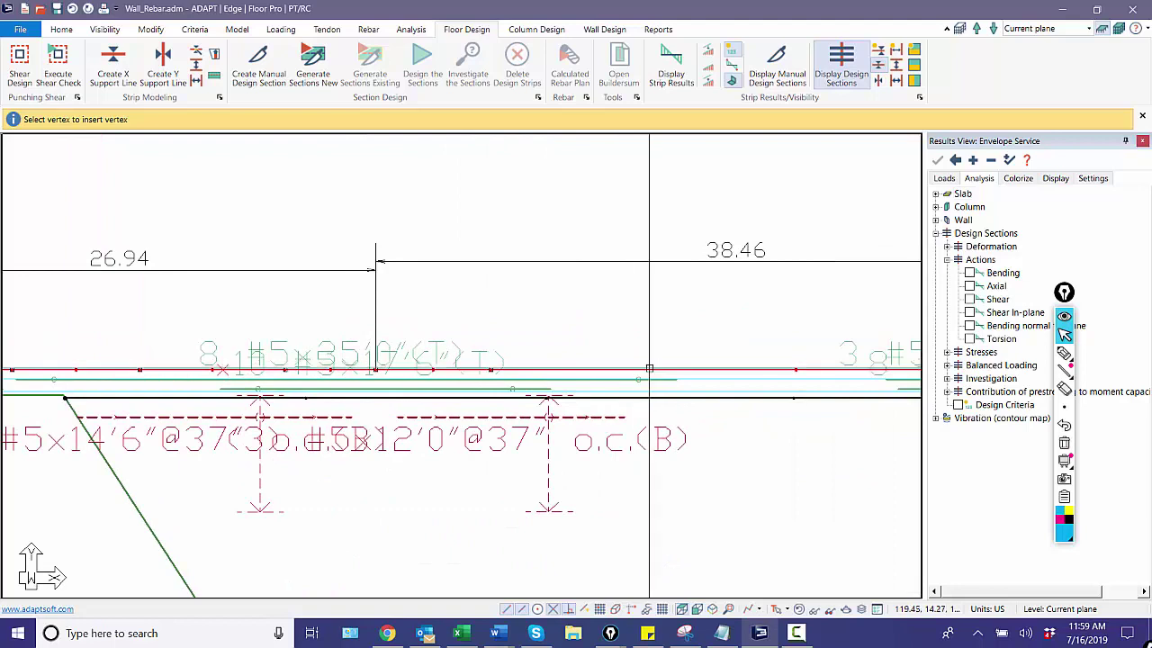
middle_click_drag(635, 369, 356, 382)
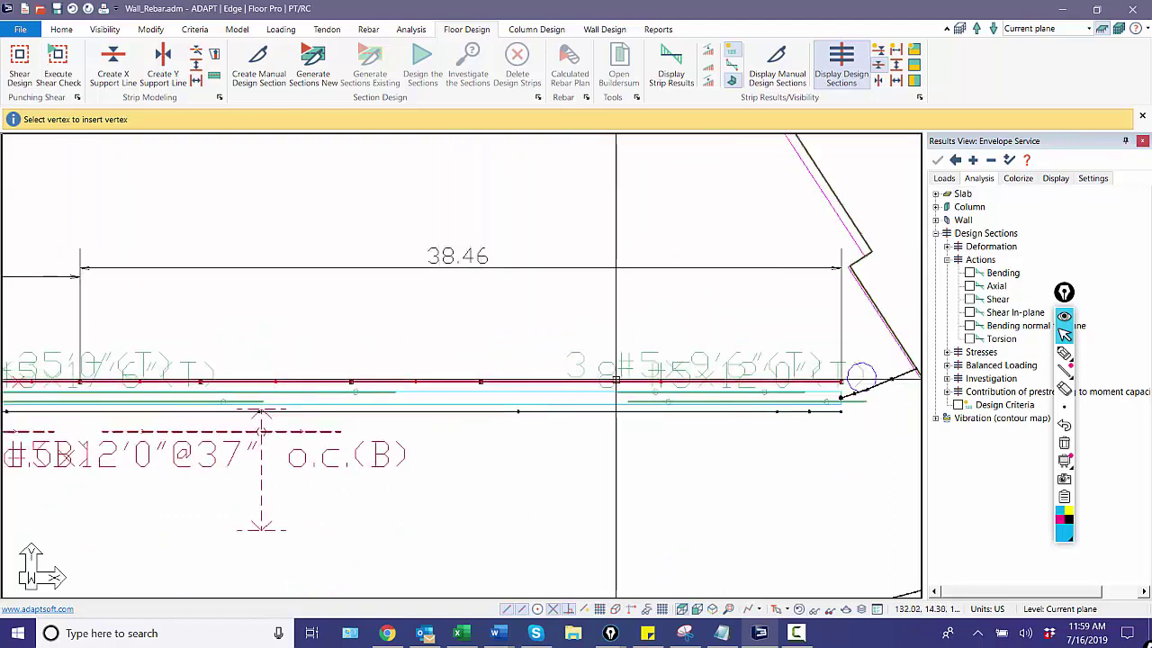
scroll(647, 381, "down", 2)
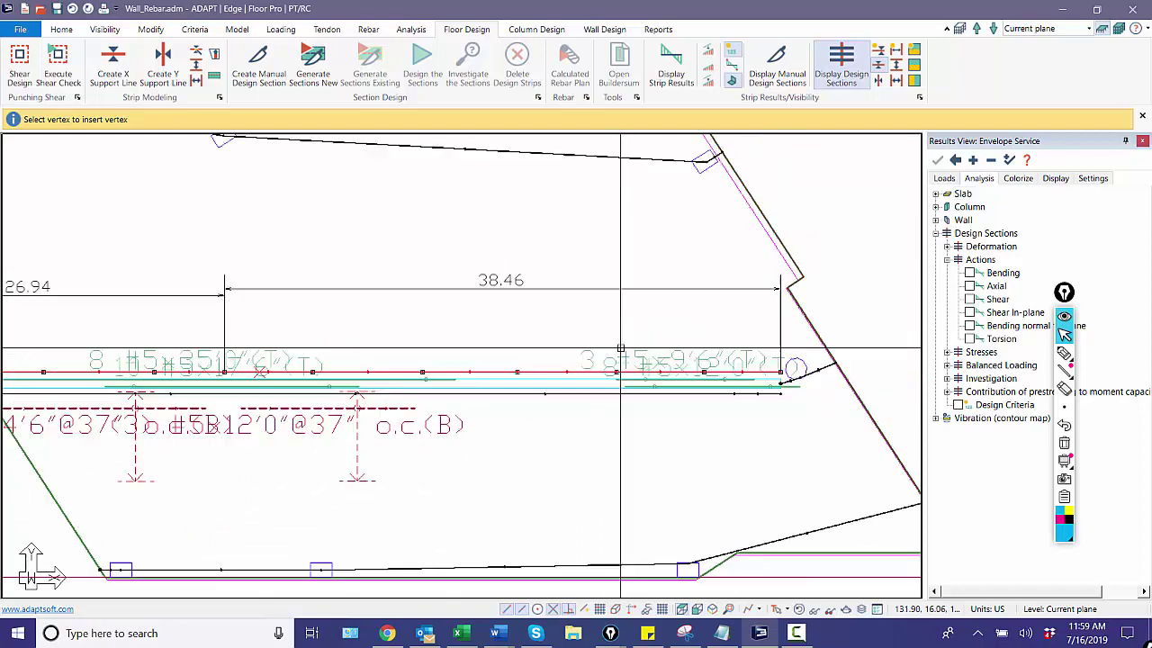
key("Escape")
middle_click_drag(428, 267, 592, 270)
scroll(591, 270, "down", 1)
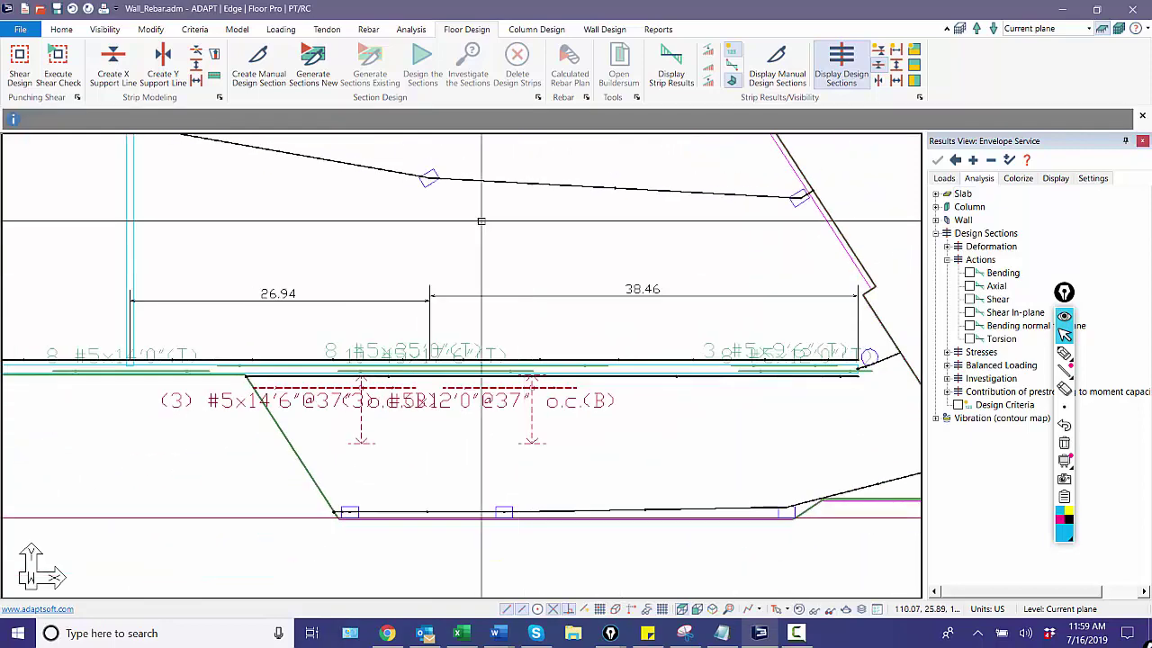
Regenerate sections along the modified support line, design them, and save the design results
left_click(333, 69)
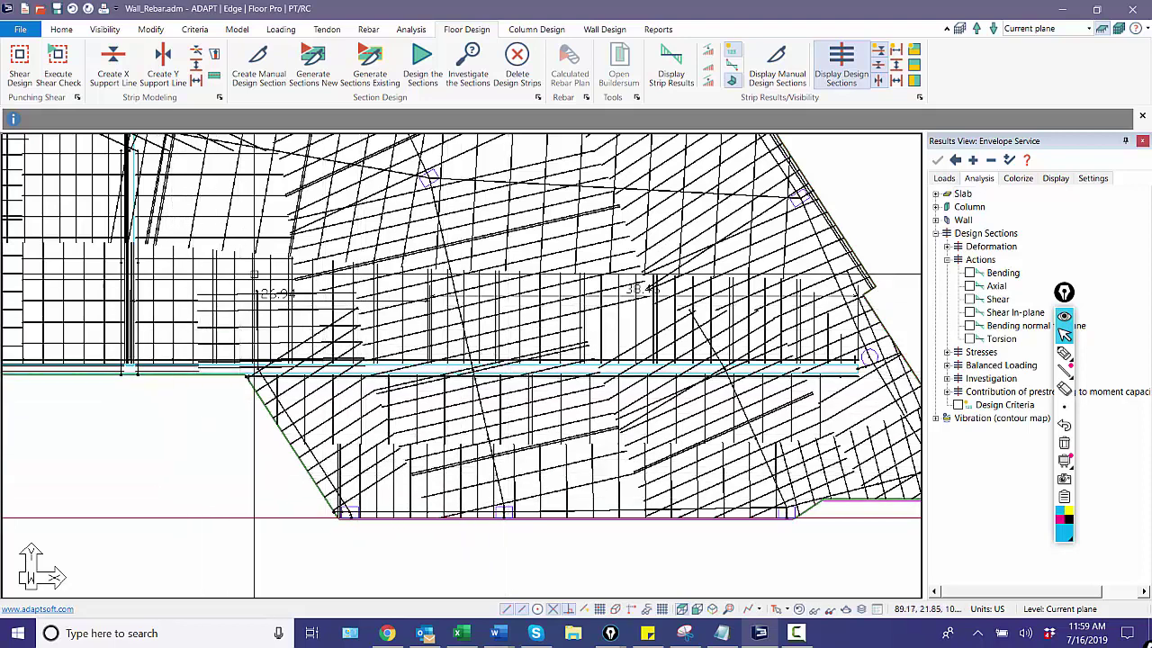
left_click(255, 306)
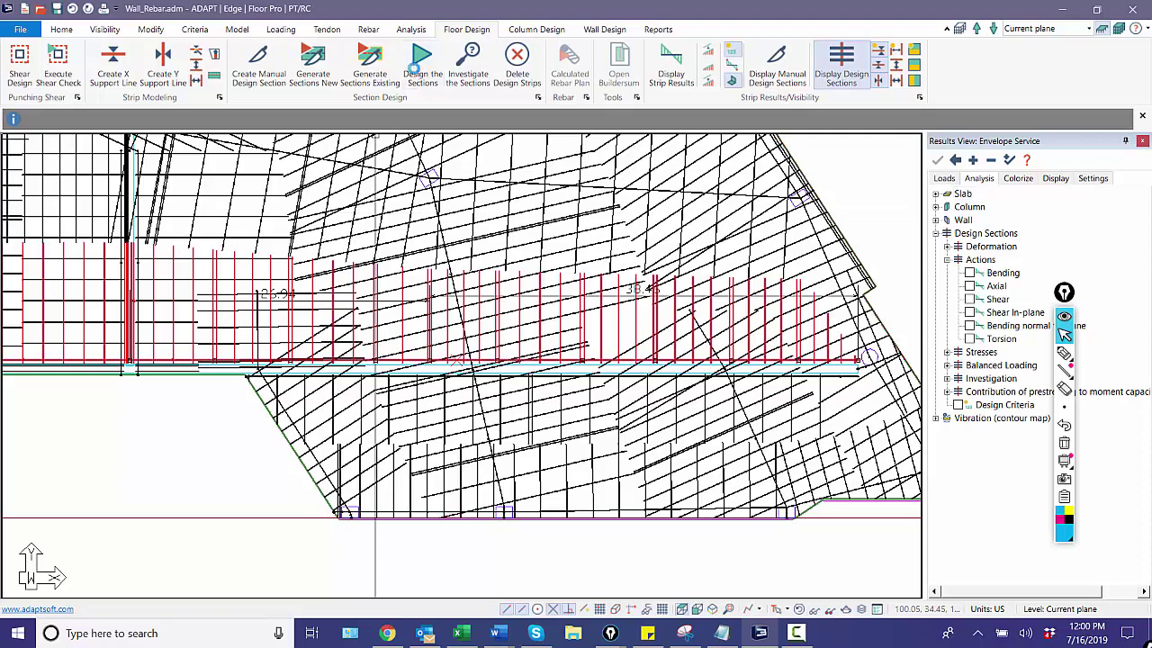
left_click(414, 68)
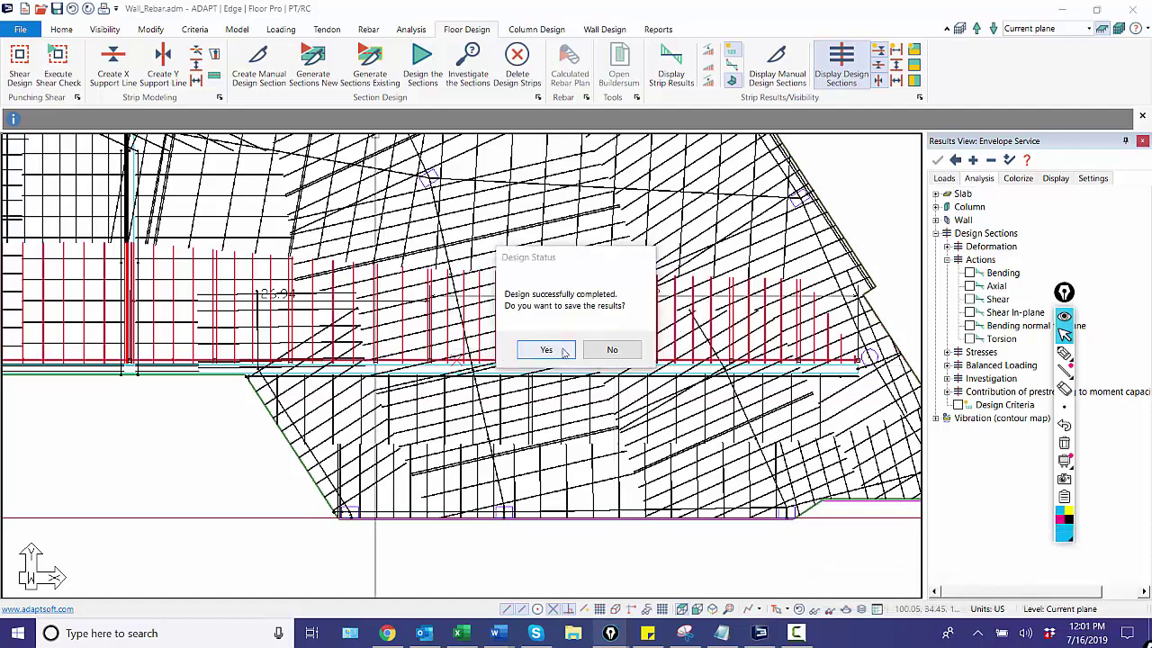
left_click(545, 352)
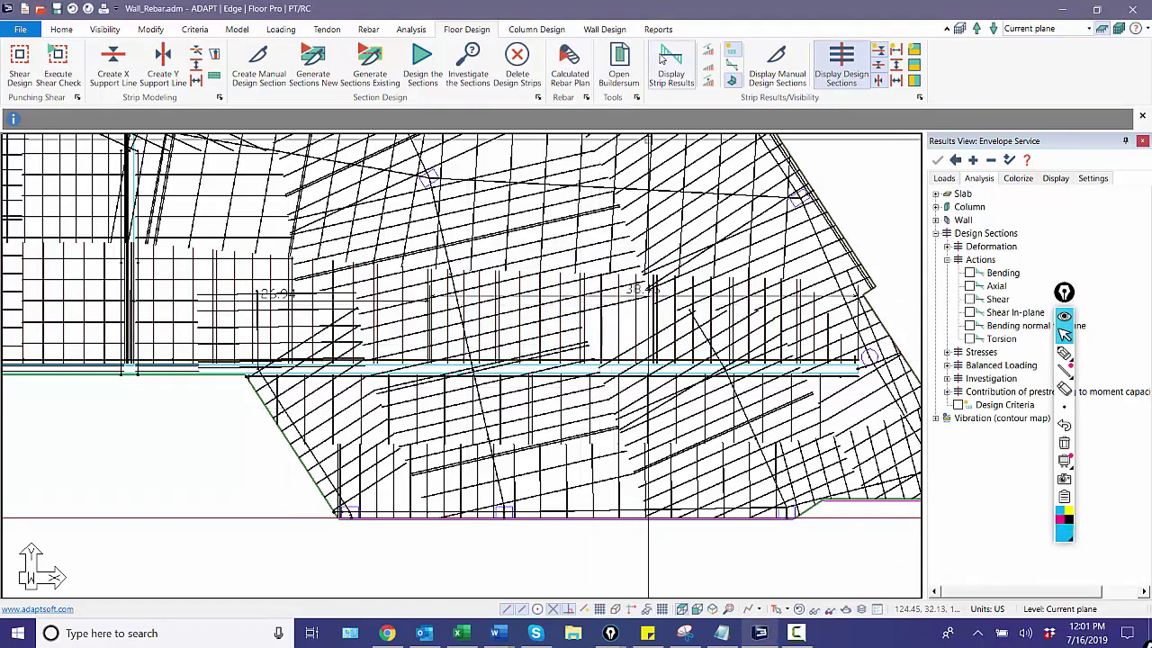
Generate the calculated rebar plan with Envelope and Calculated Lengths options
left_click(883, 57)
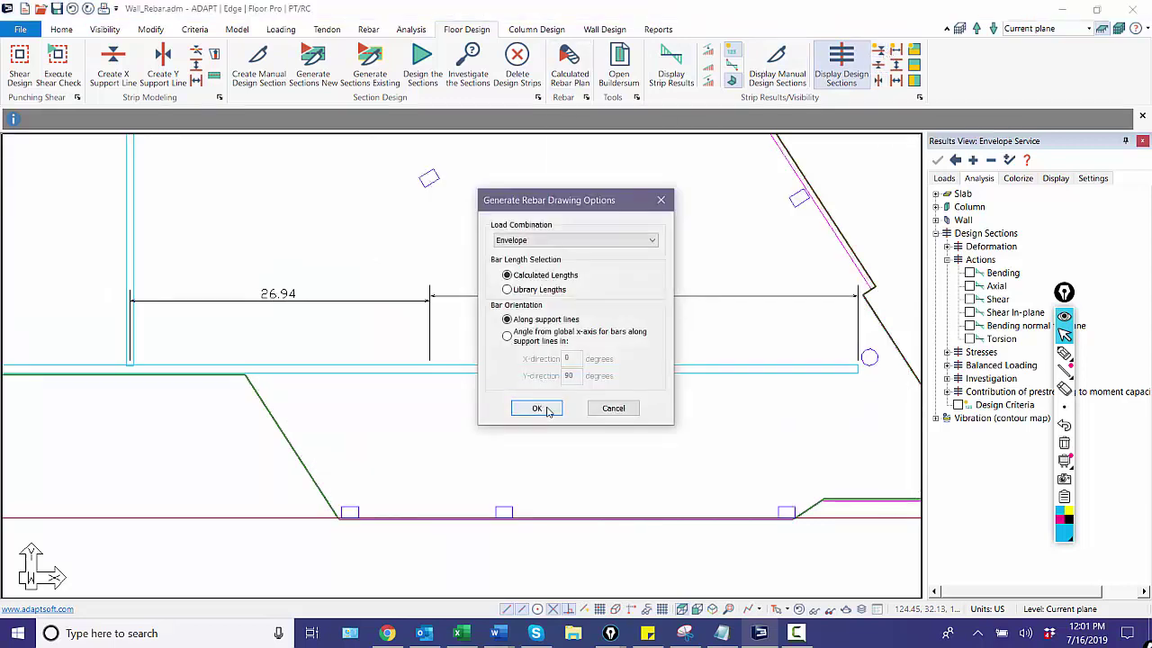
left_click(538, 409)
scroll(286, 387, "up", 2)
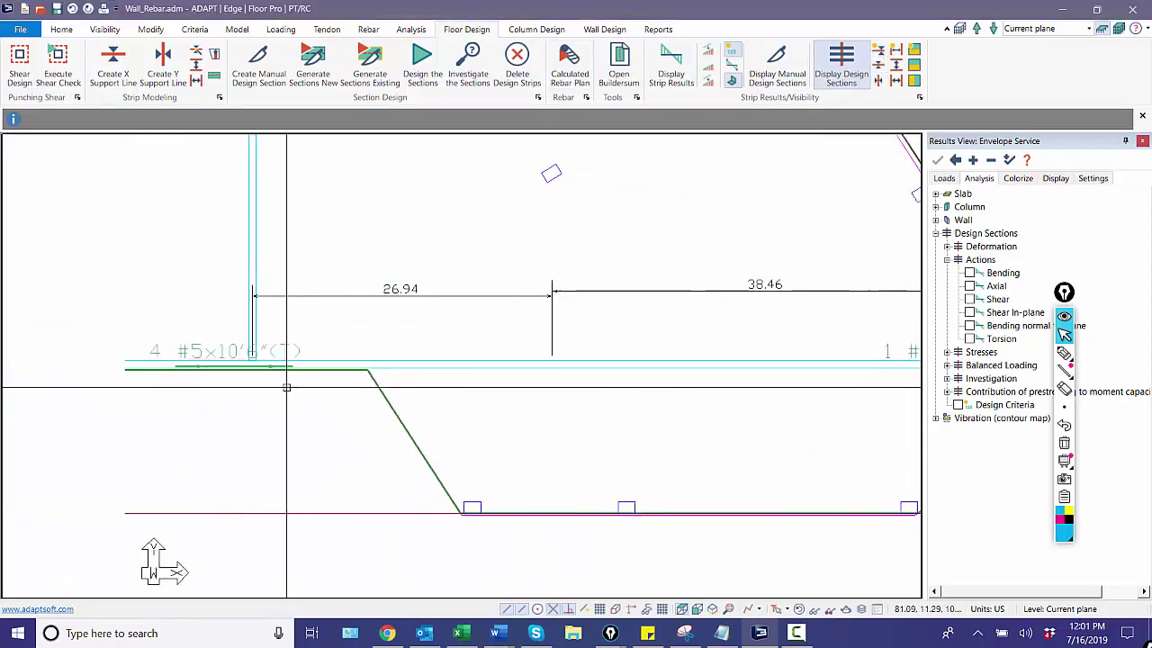
scroll(236, 370, "down", 1)
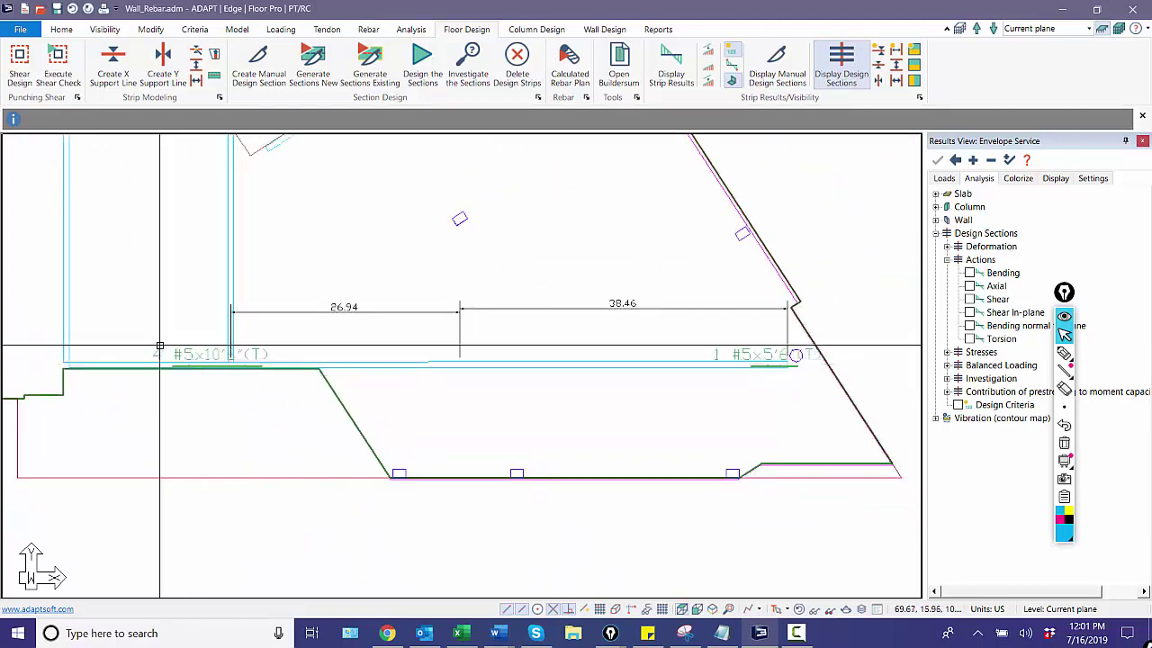
Zoom along the wall to review the 4 #5x10'0"(T) and 1 #5x5'0"(T) top bars
middle_click_drag(791, 377, 738, 385)
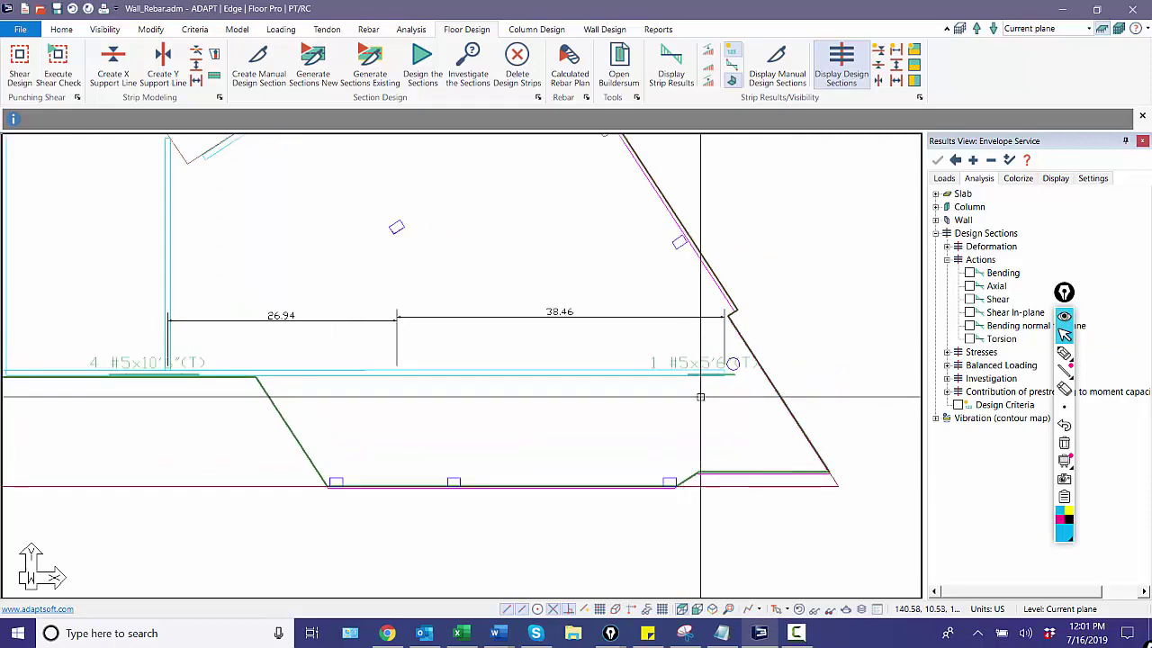
scroll(739, 387, "up", 2)
scroll(739, 387, "up", 1)
scroll(739, 387, "down", 1)
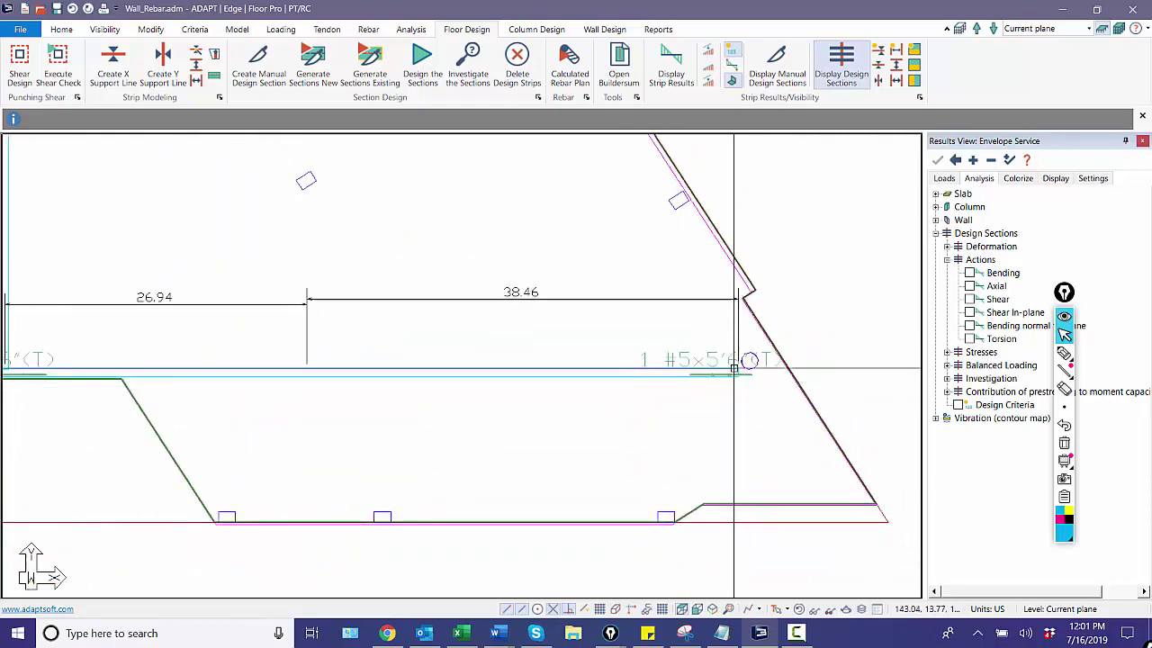
scroll(733, 367, "down", 2)
scroll(329, 279, "up", 1)
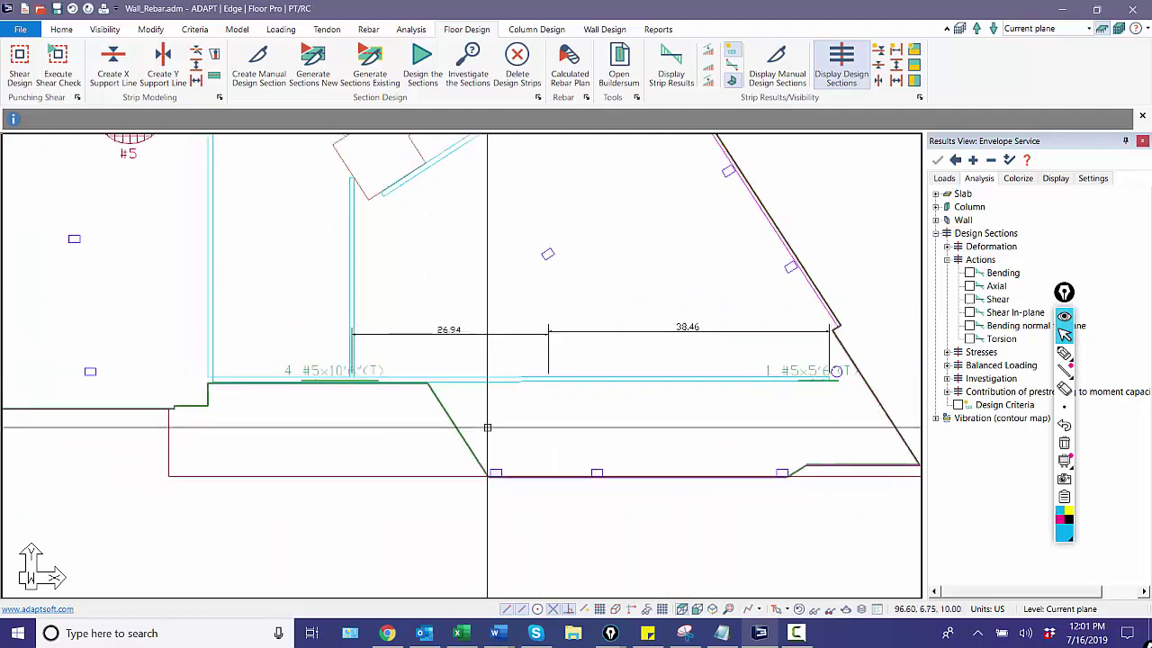
scroll(504, 396, "up", 1)
scroll(522, 381, "up", 1)
scroll(294, 397, "down", 1)
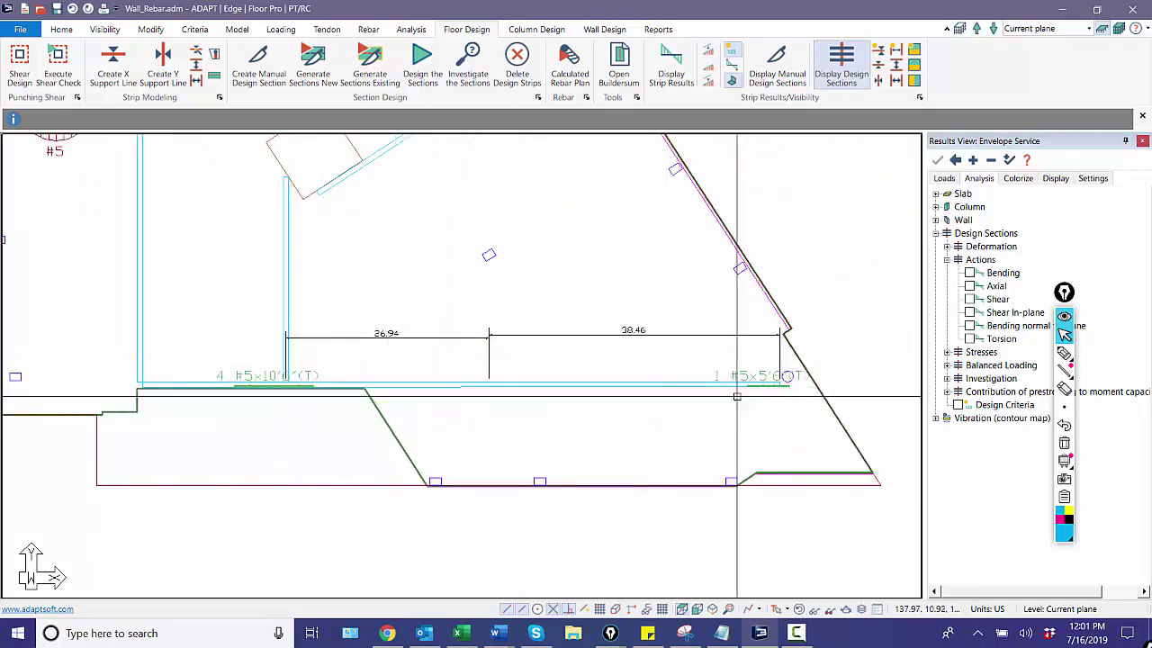
scroll(666, 423, "down", 1)
scroll(610, 432, "down", 1)
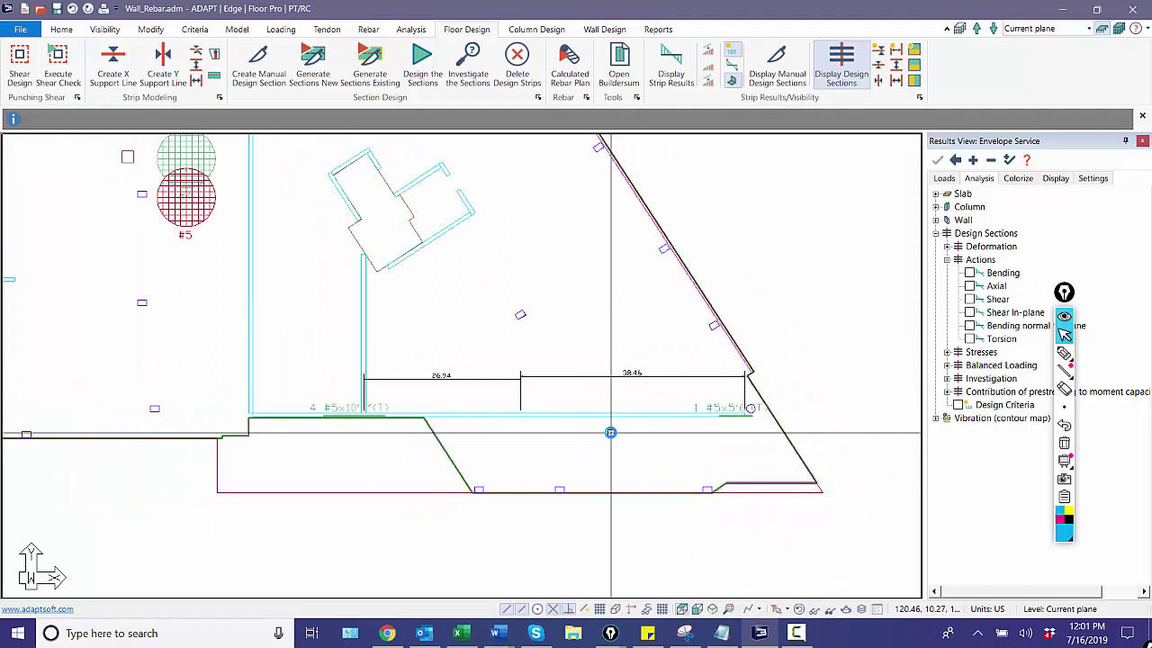